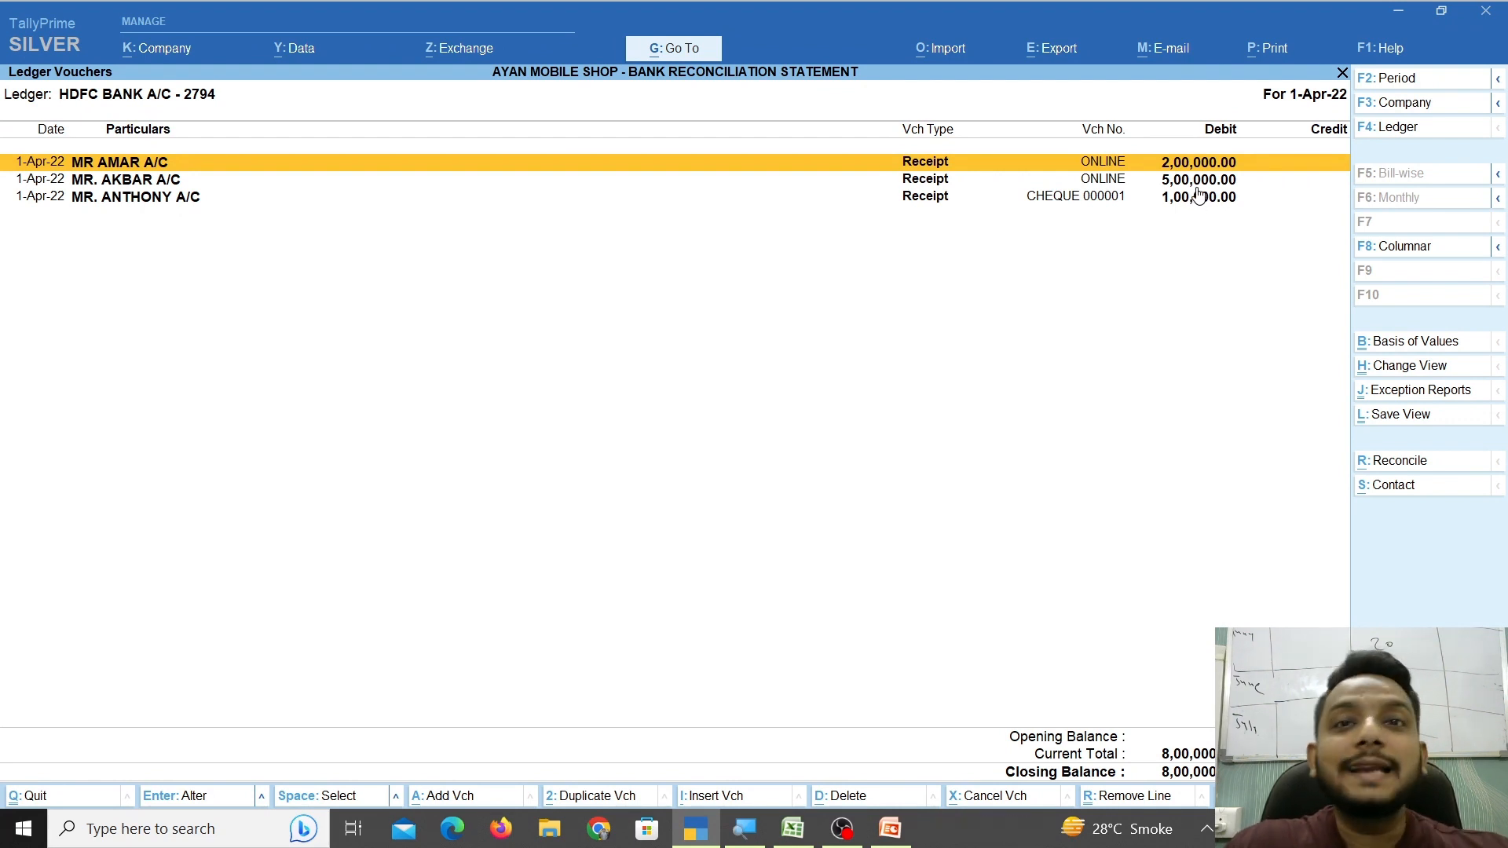
# Review the 1 April entries in the Excel bank statement and open the HDFC bank ledger's reconciliation in TallyPrime.
pyautogui.click(802, 838)
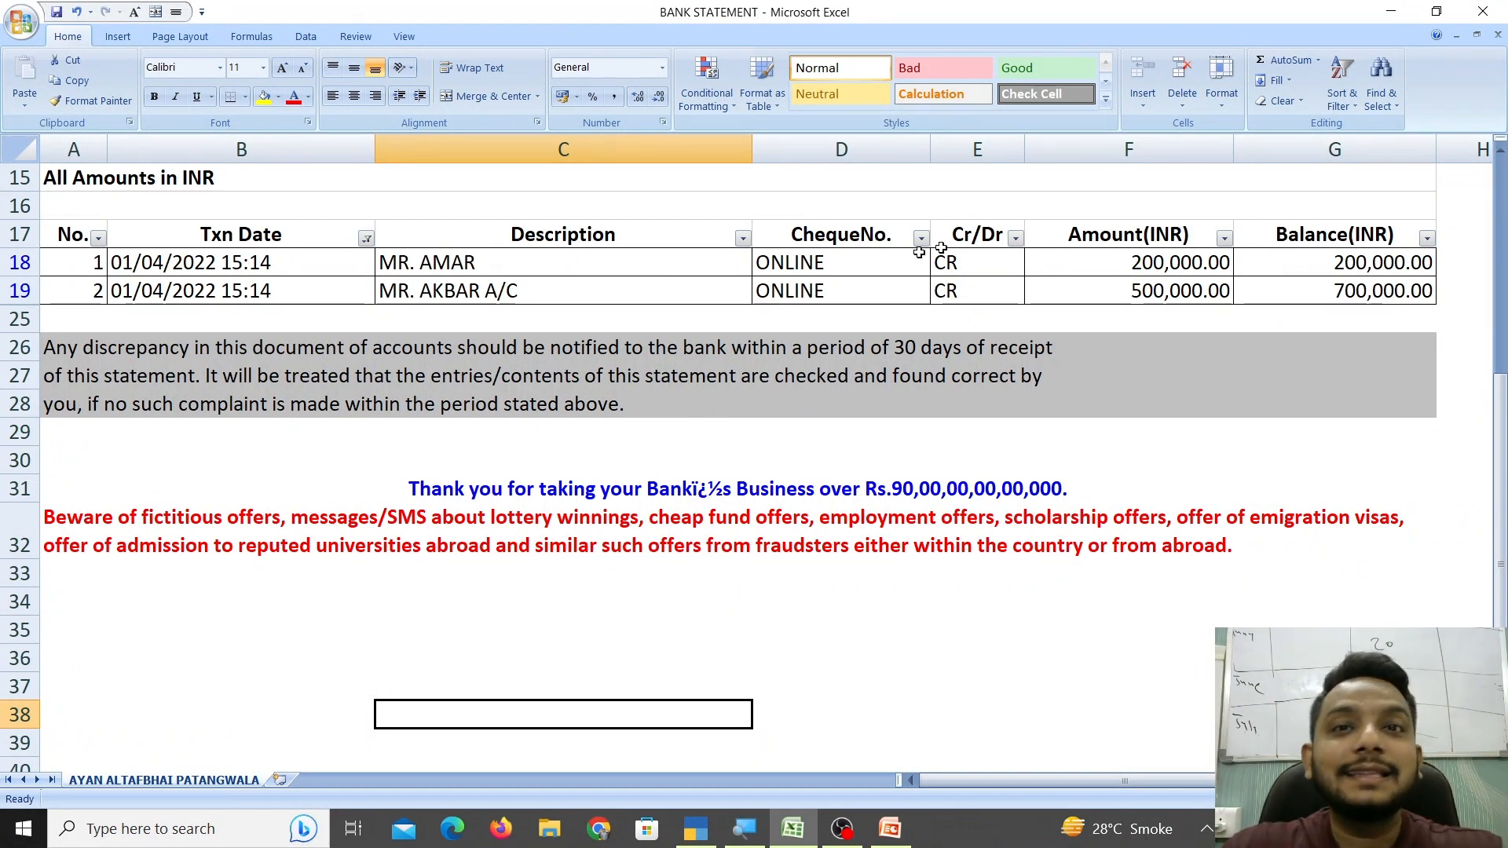
pyautogui.click(695, 829)
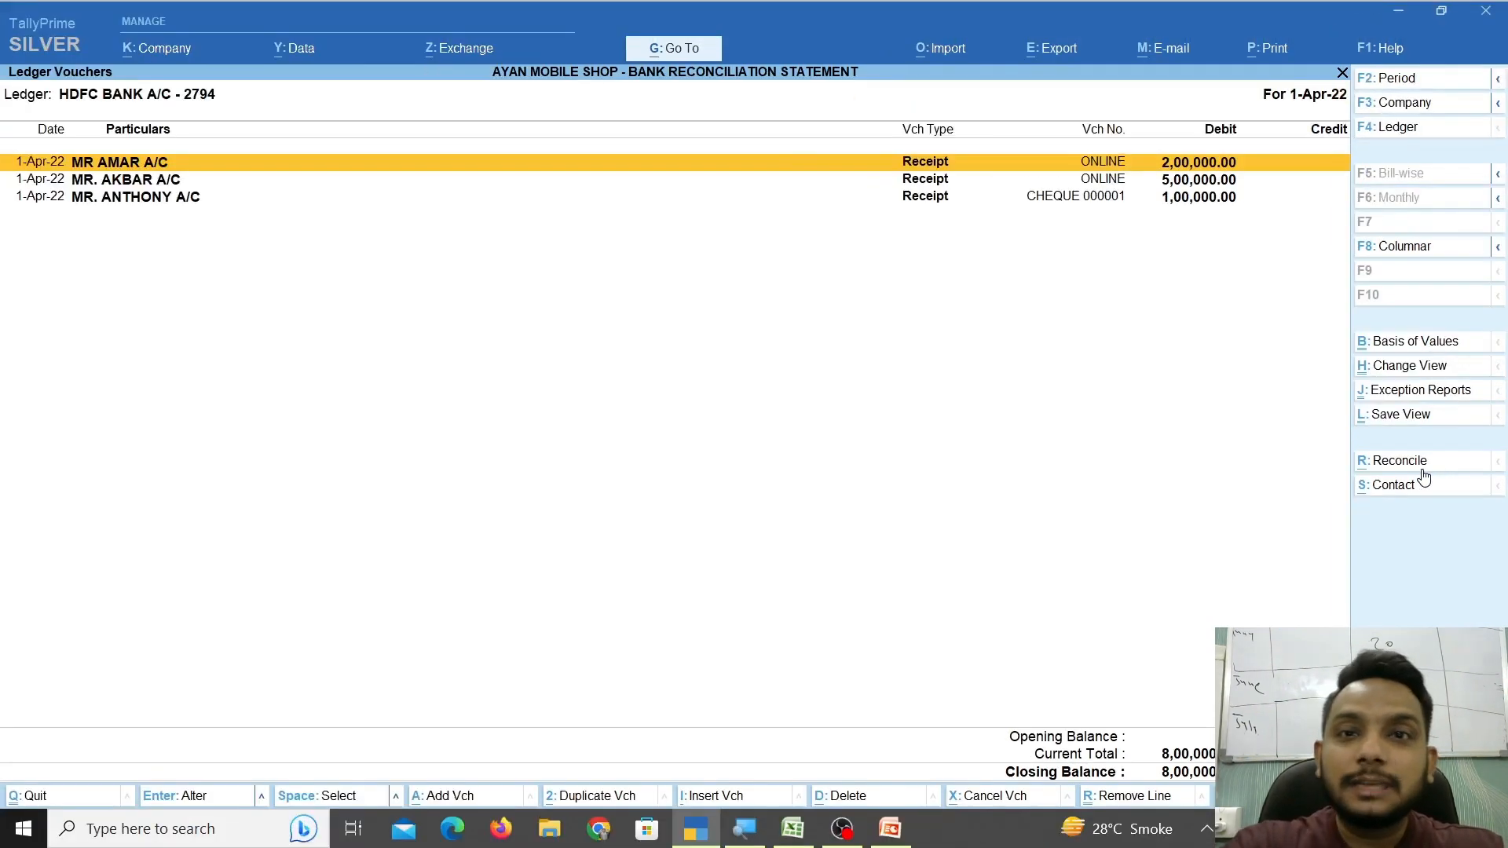
pyautogui.click(1423, 471)
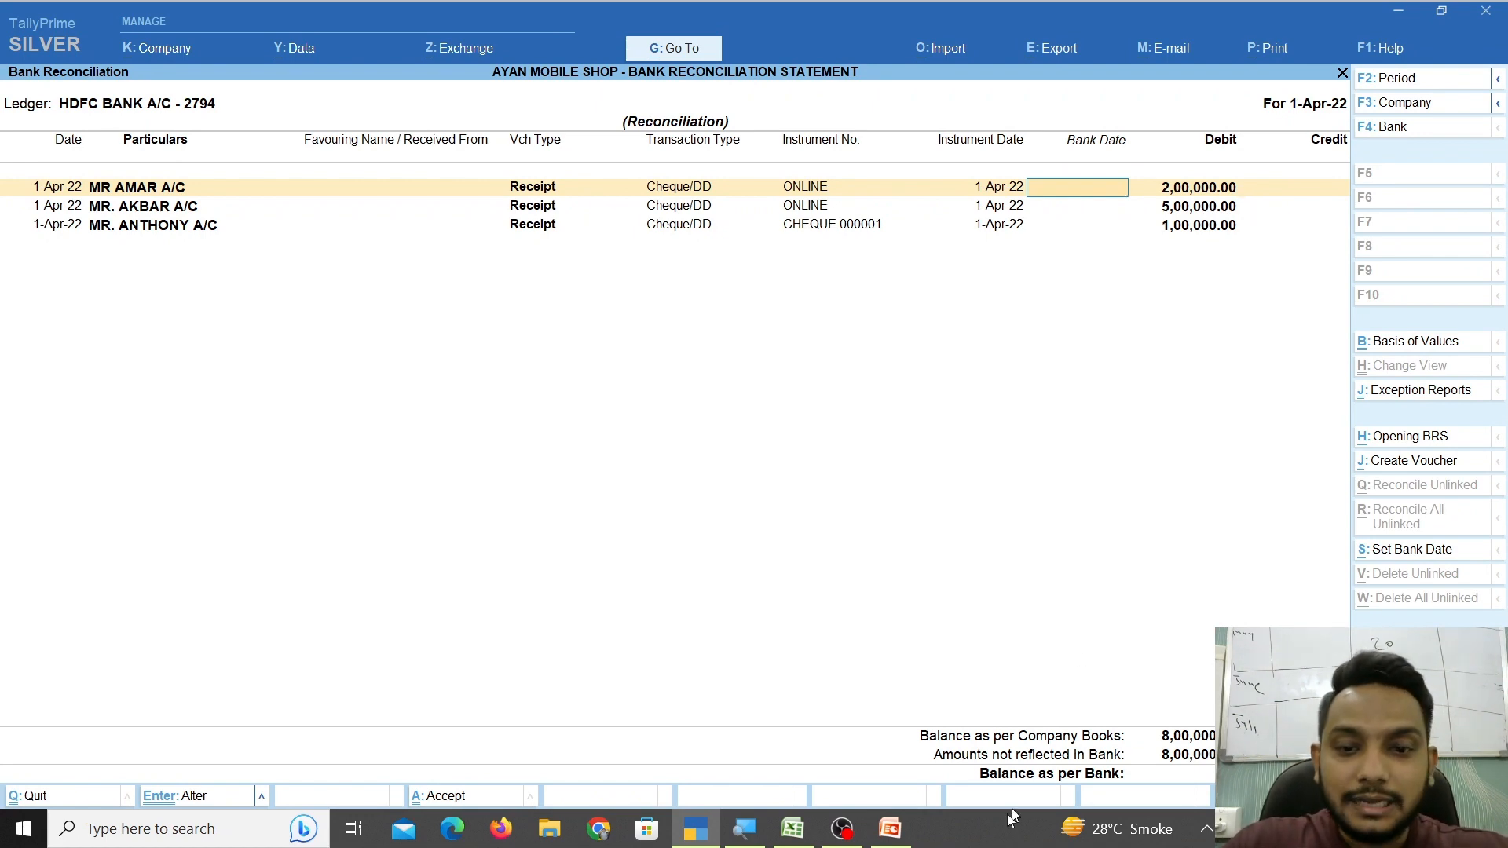
# Find the 200,000 credit in the Excel statement and enter bank date 1.4 for the matching online receipt in TallyPrime.
pyautogui.click(792, 828)
pyautogui.moveTo(1147, 262); pyautogui.dragTo(451, 267)
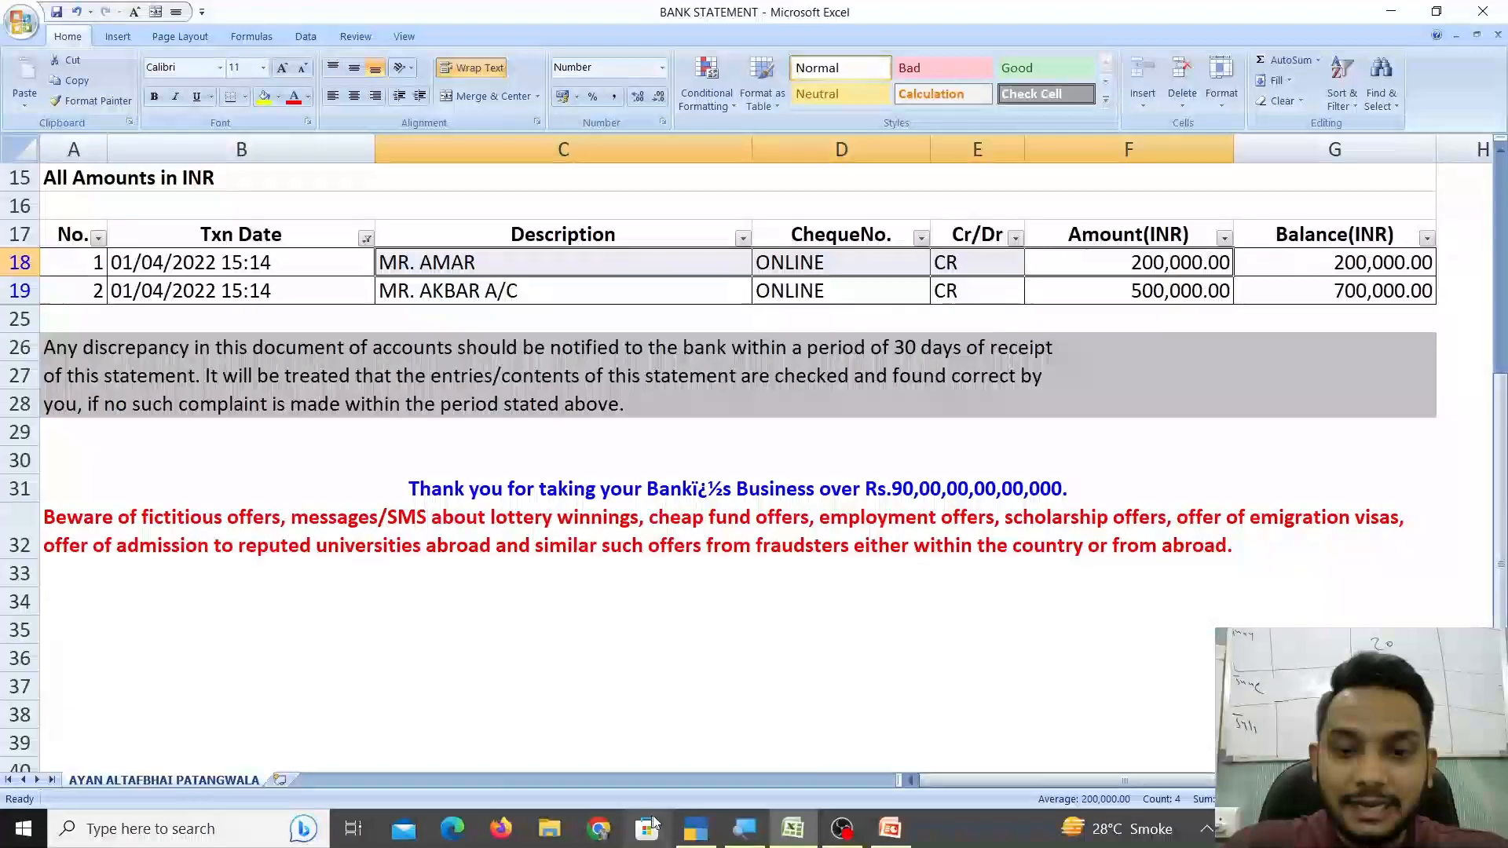
pyautogui.click(696, 829)
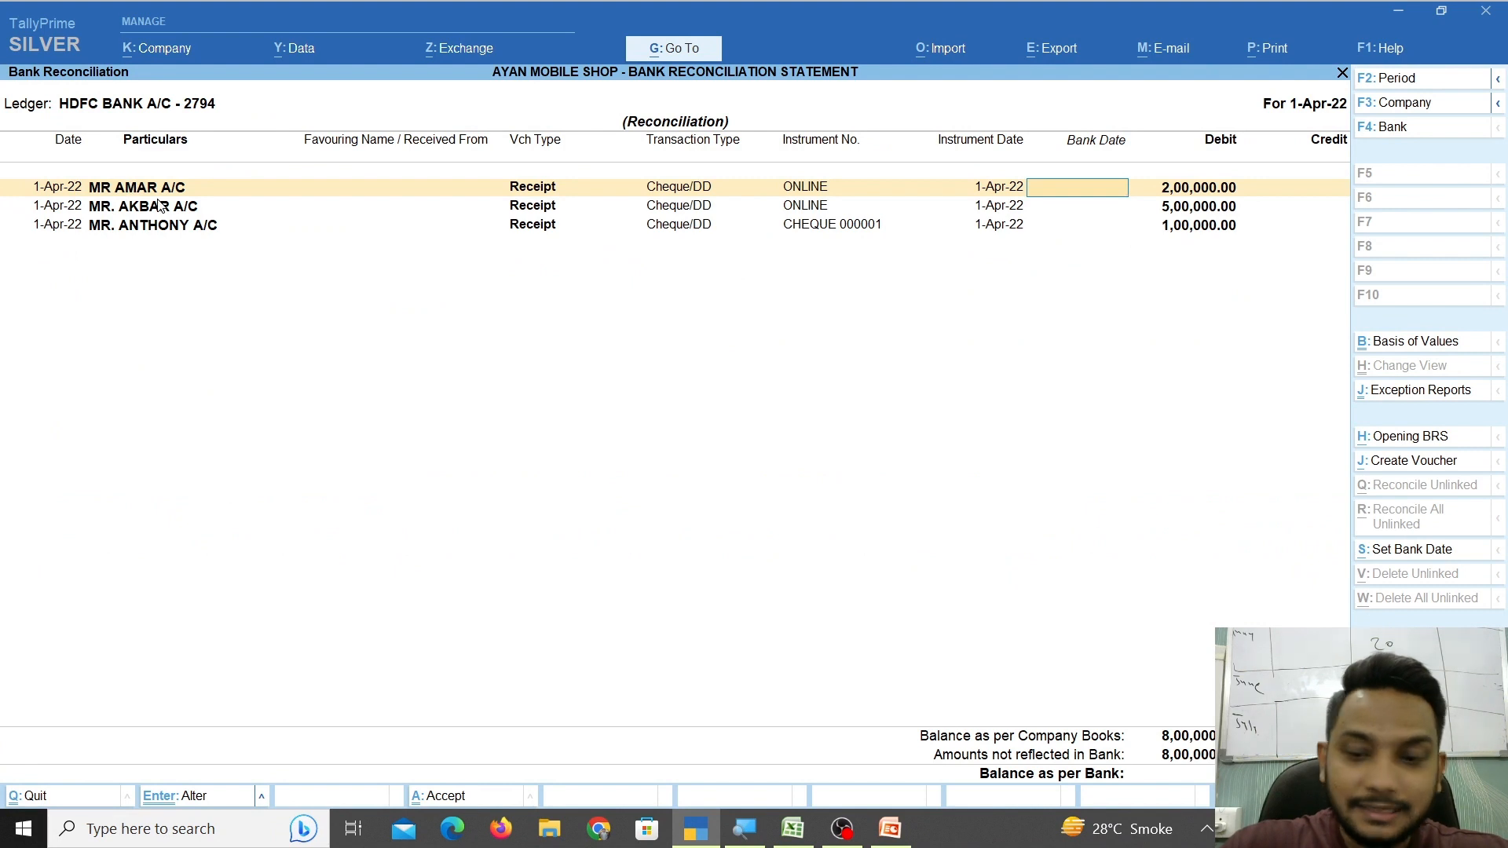
pyautogui.write('1.4')
pyautogui.press('Return')
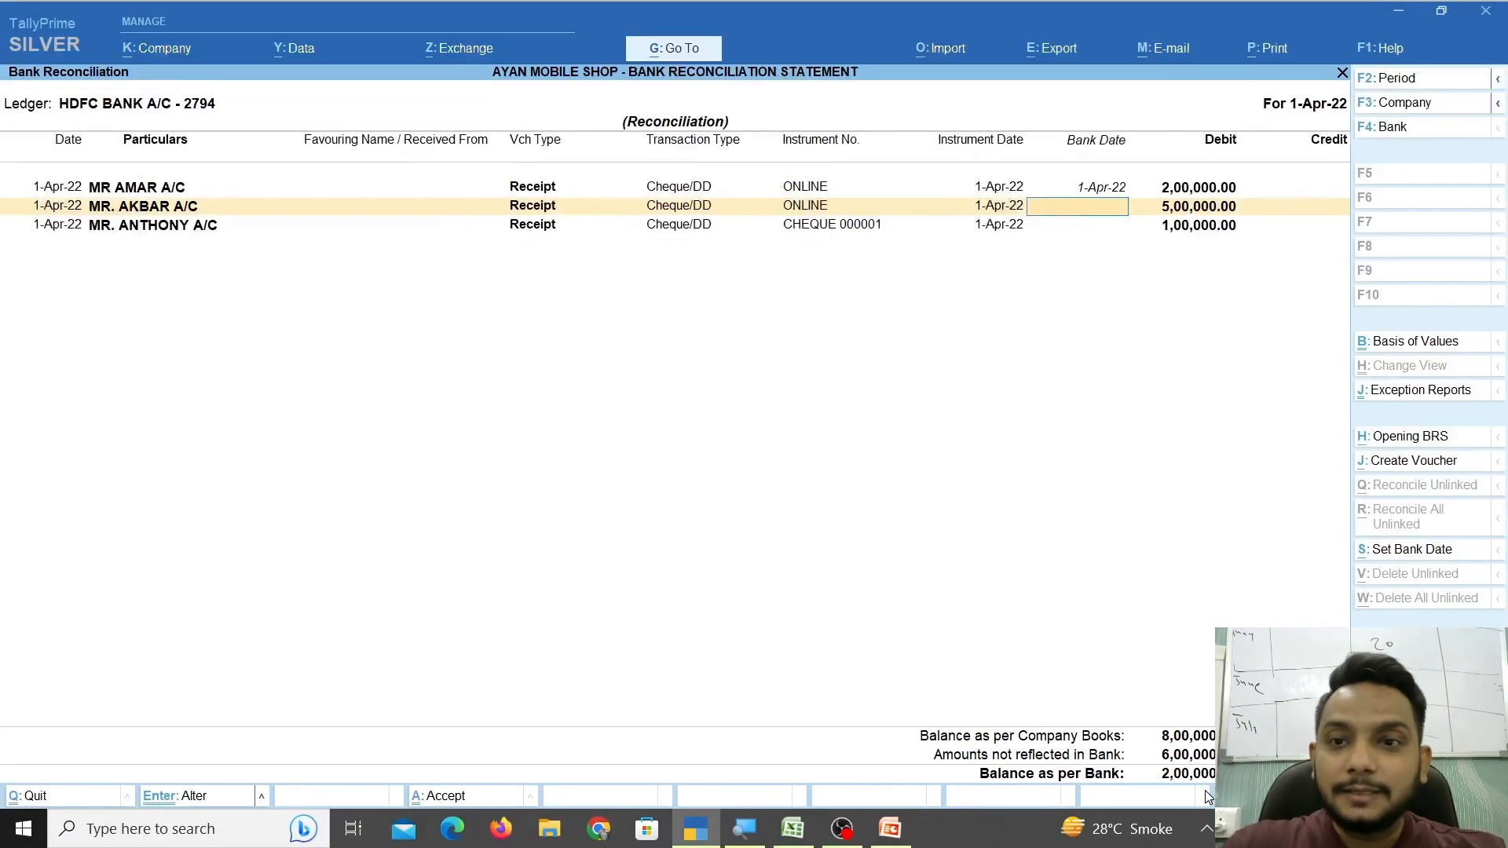
# Find the 500,000 credit in the Excel statement and enter bank date 1.4 for the matching online receipt in TallyPrime.
pyautogui.click(792, 828)
pyautogui.click(676, 297)
pyautogui.moveTo(676, 297); pyautogui.dragTo(1132, 299)
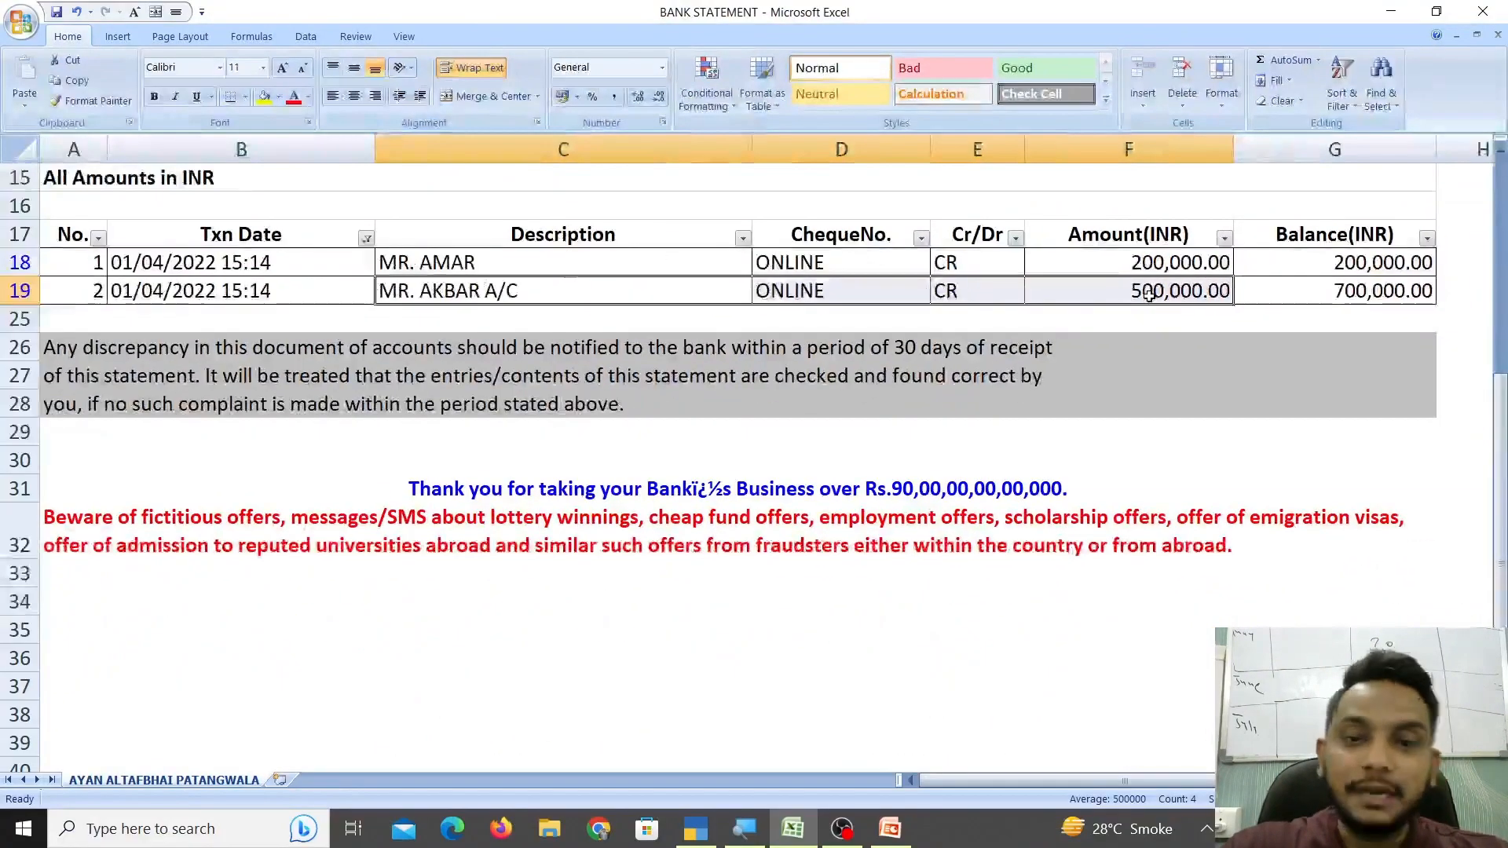
pyautogui.click(695, 828)
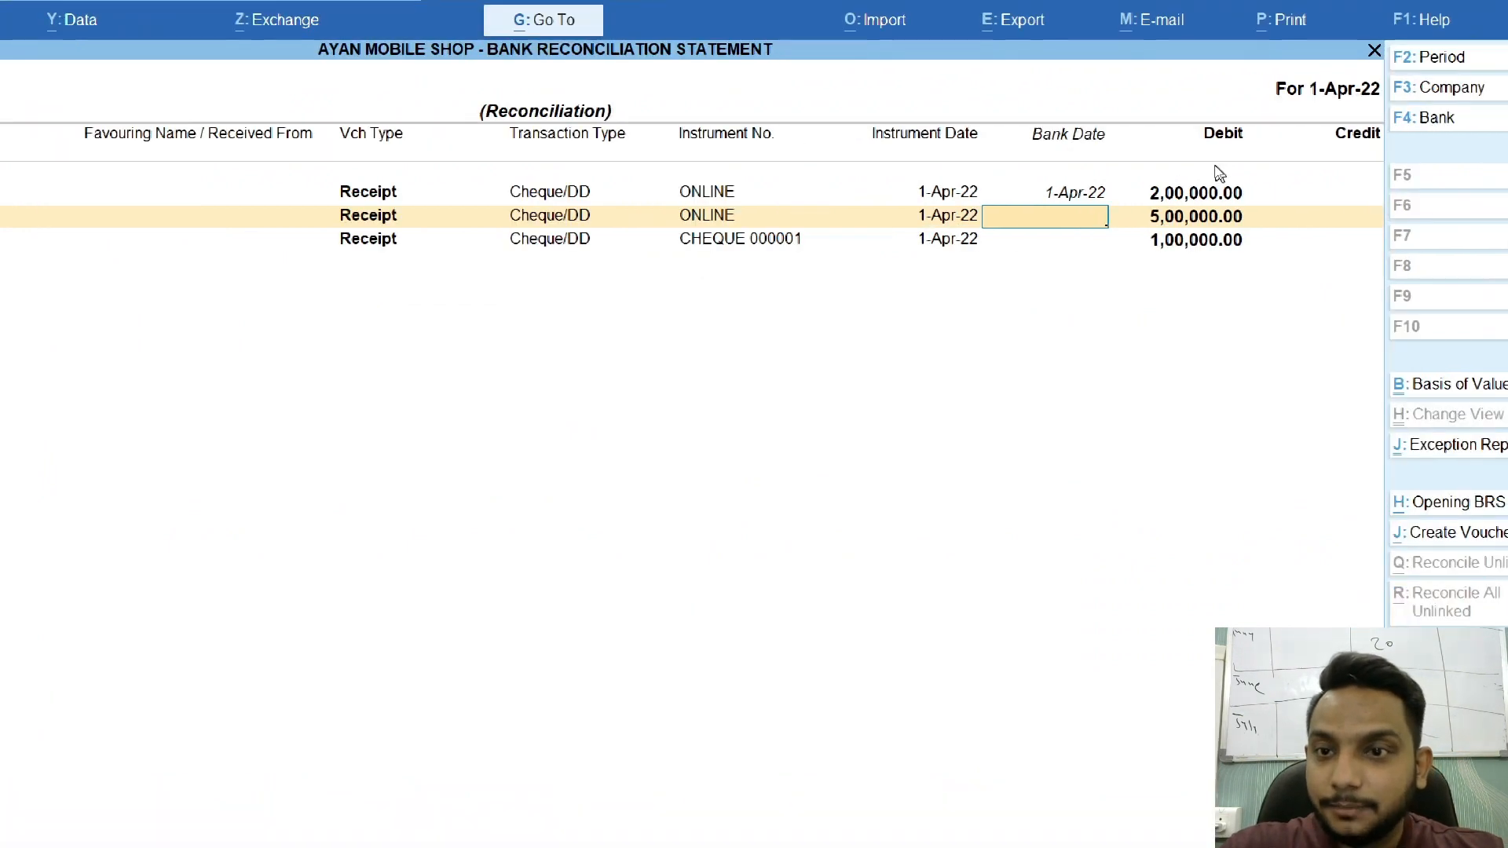
pyautogui.write('1.')
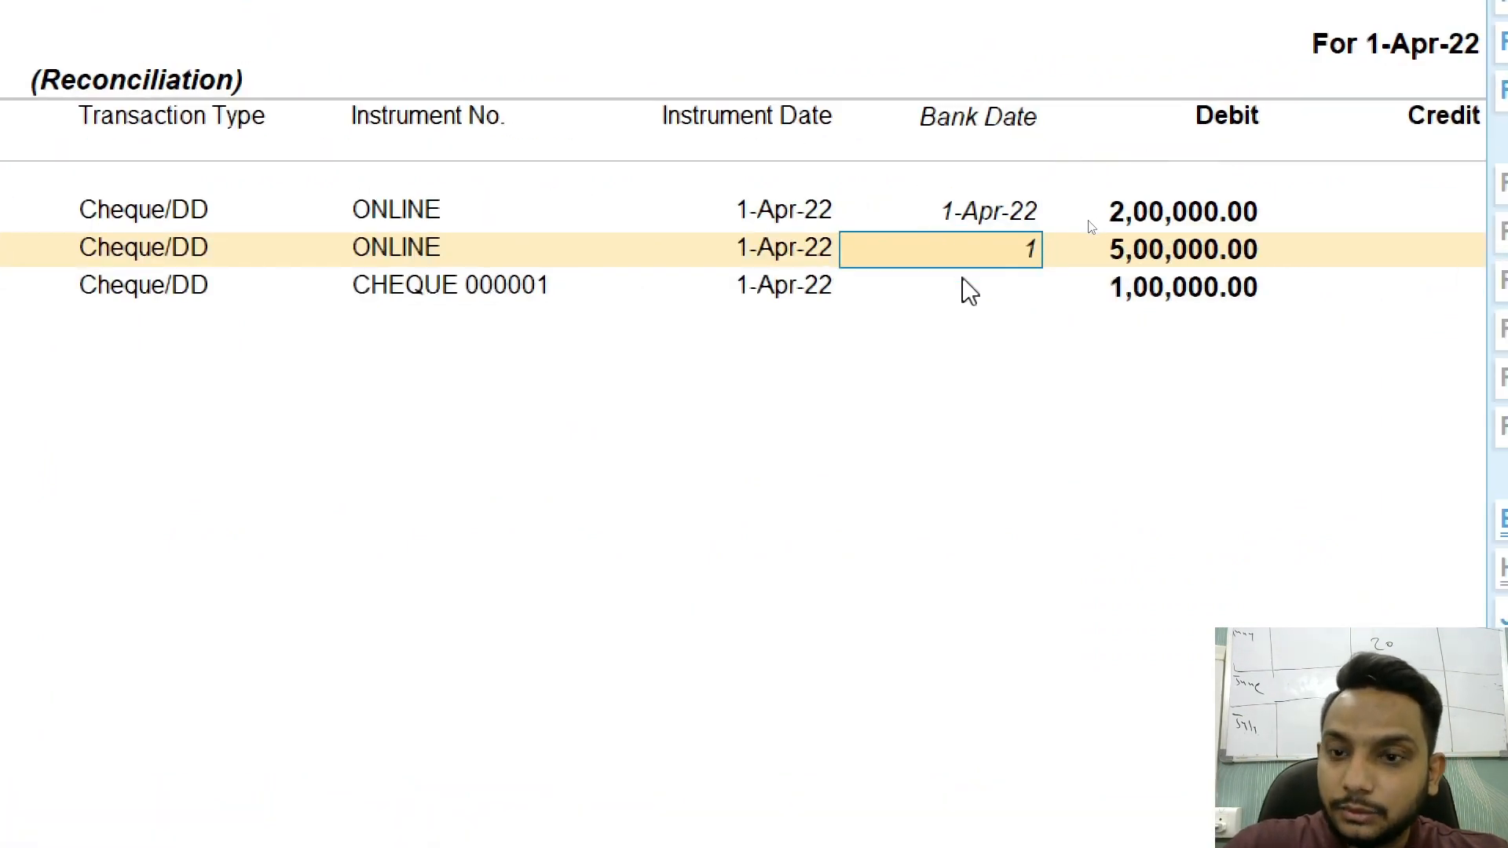
pyautogui.write('4')
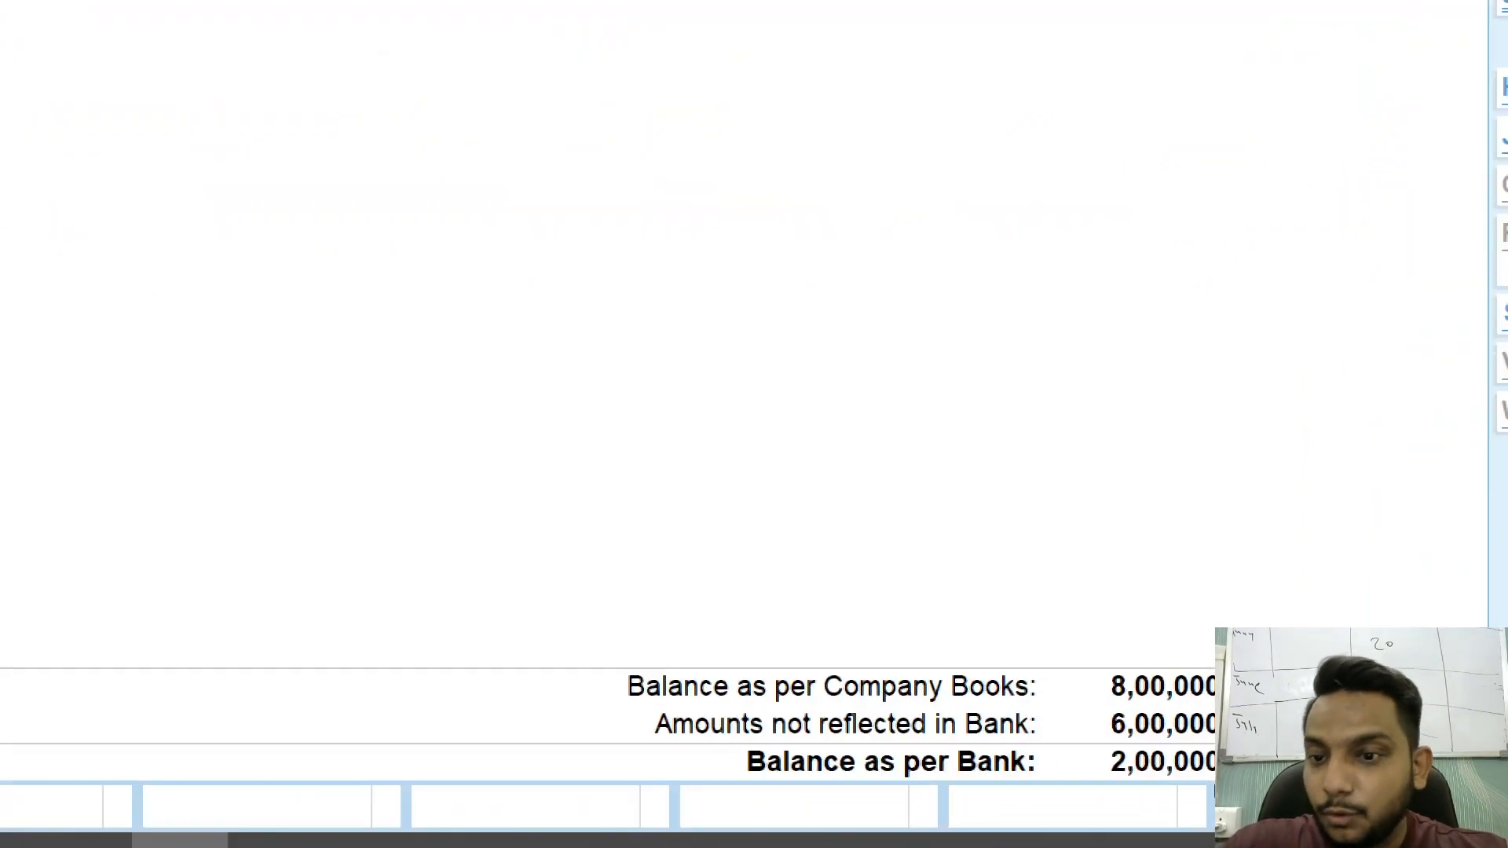
pyautogui.press('Return')
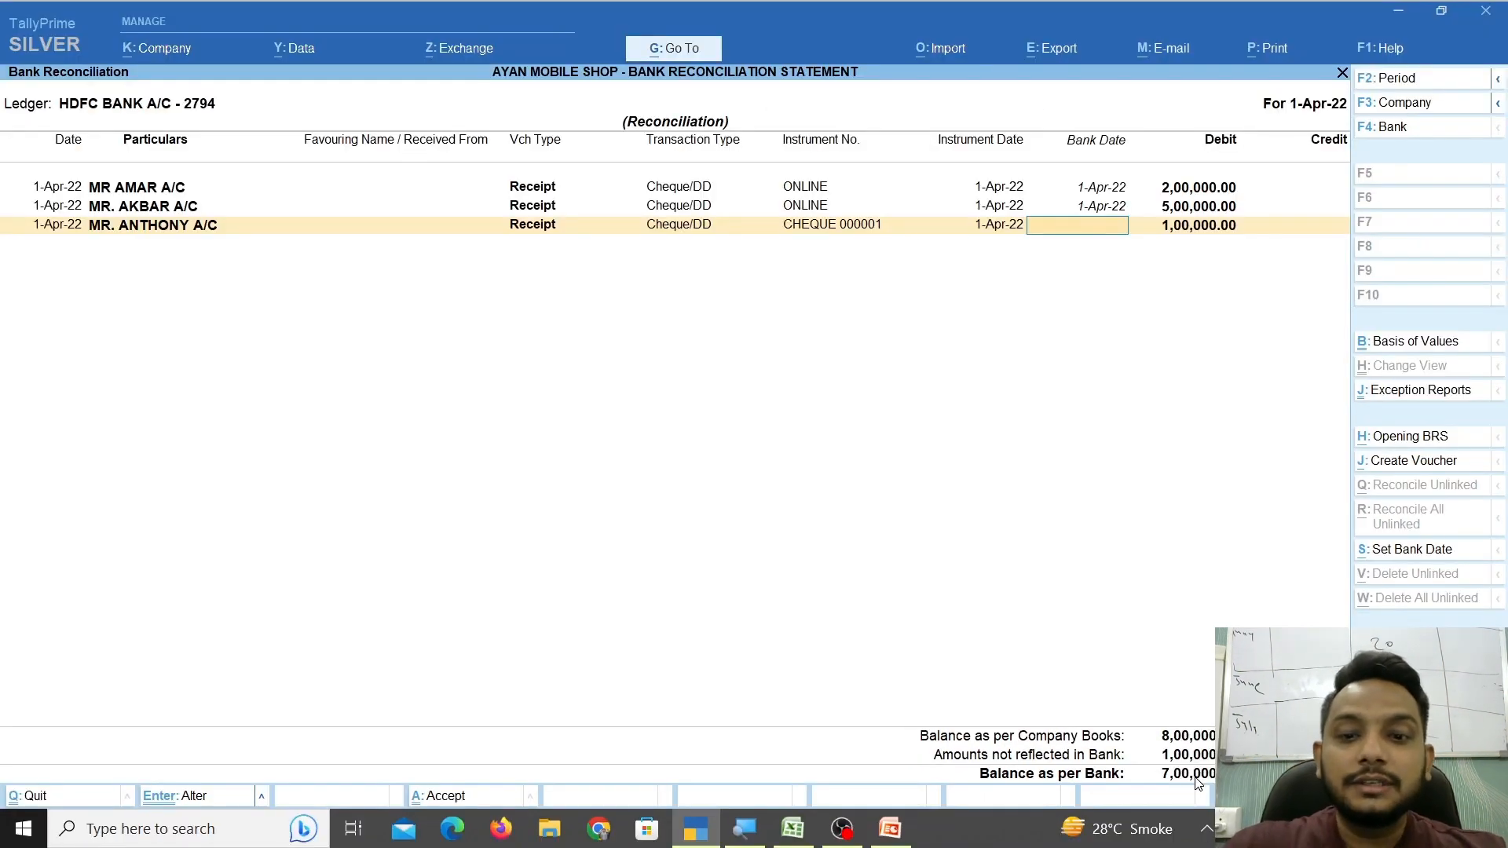
# Recheck the Excel statement, save the entered bank dates in TallyPrime and reopen the bank reconciliation.
pyautogui.click(793, 829)
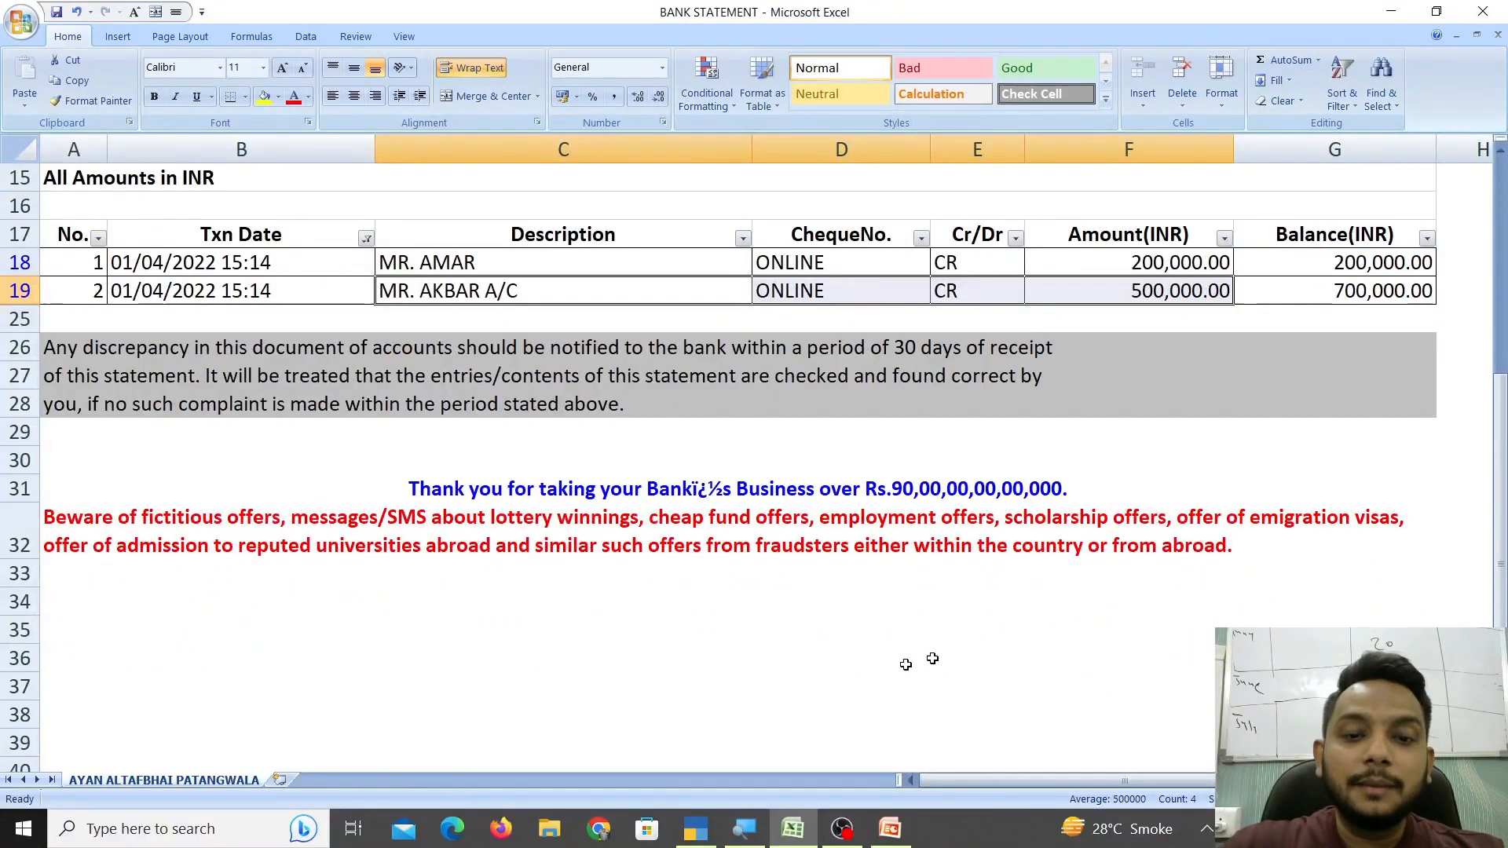
pyautogui.click(700, 838)
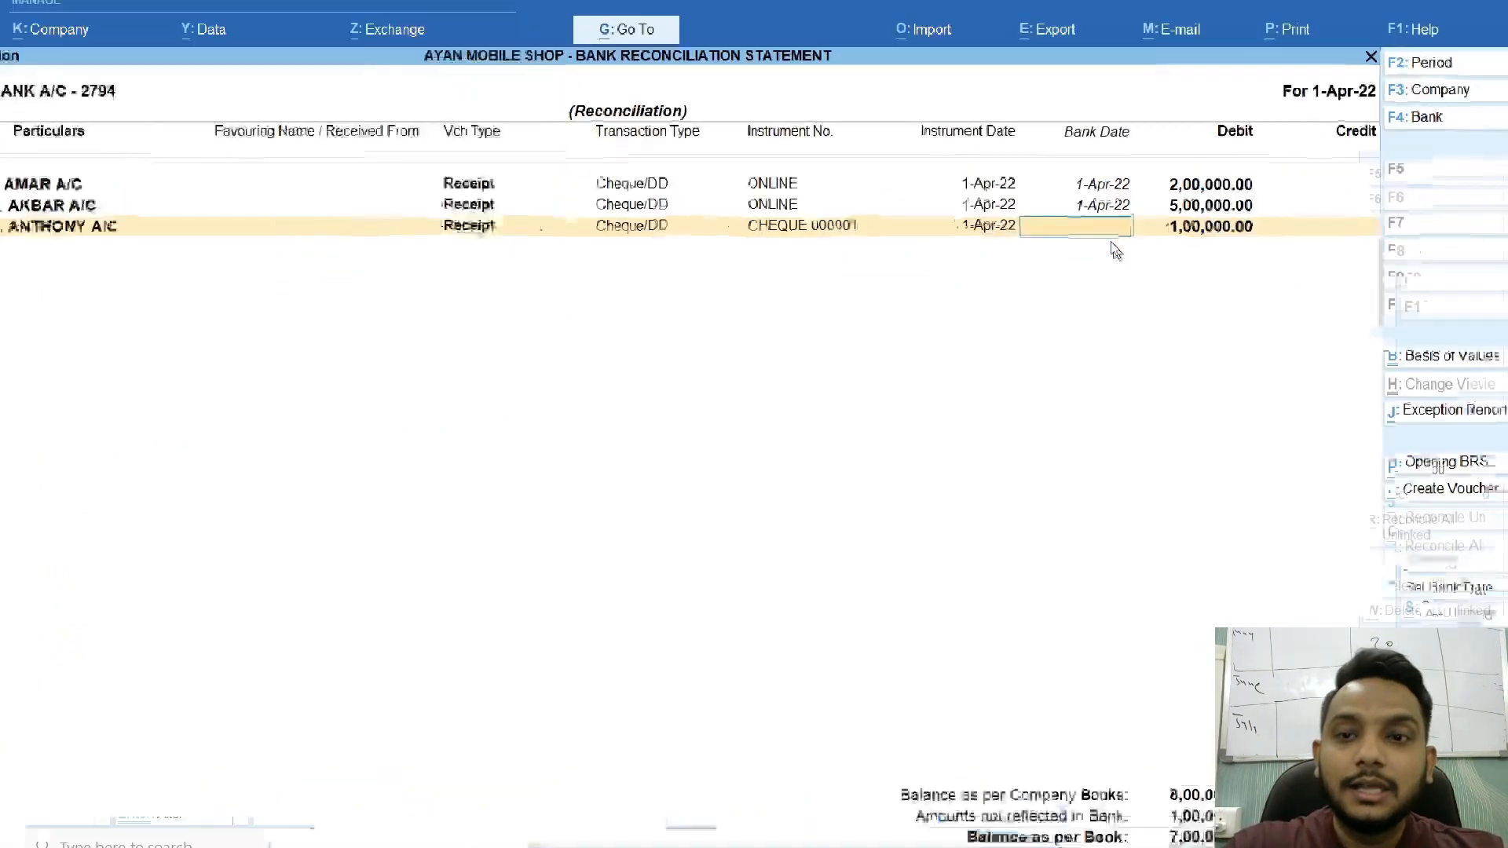
pyautogui.press('Escape')
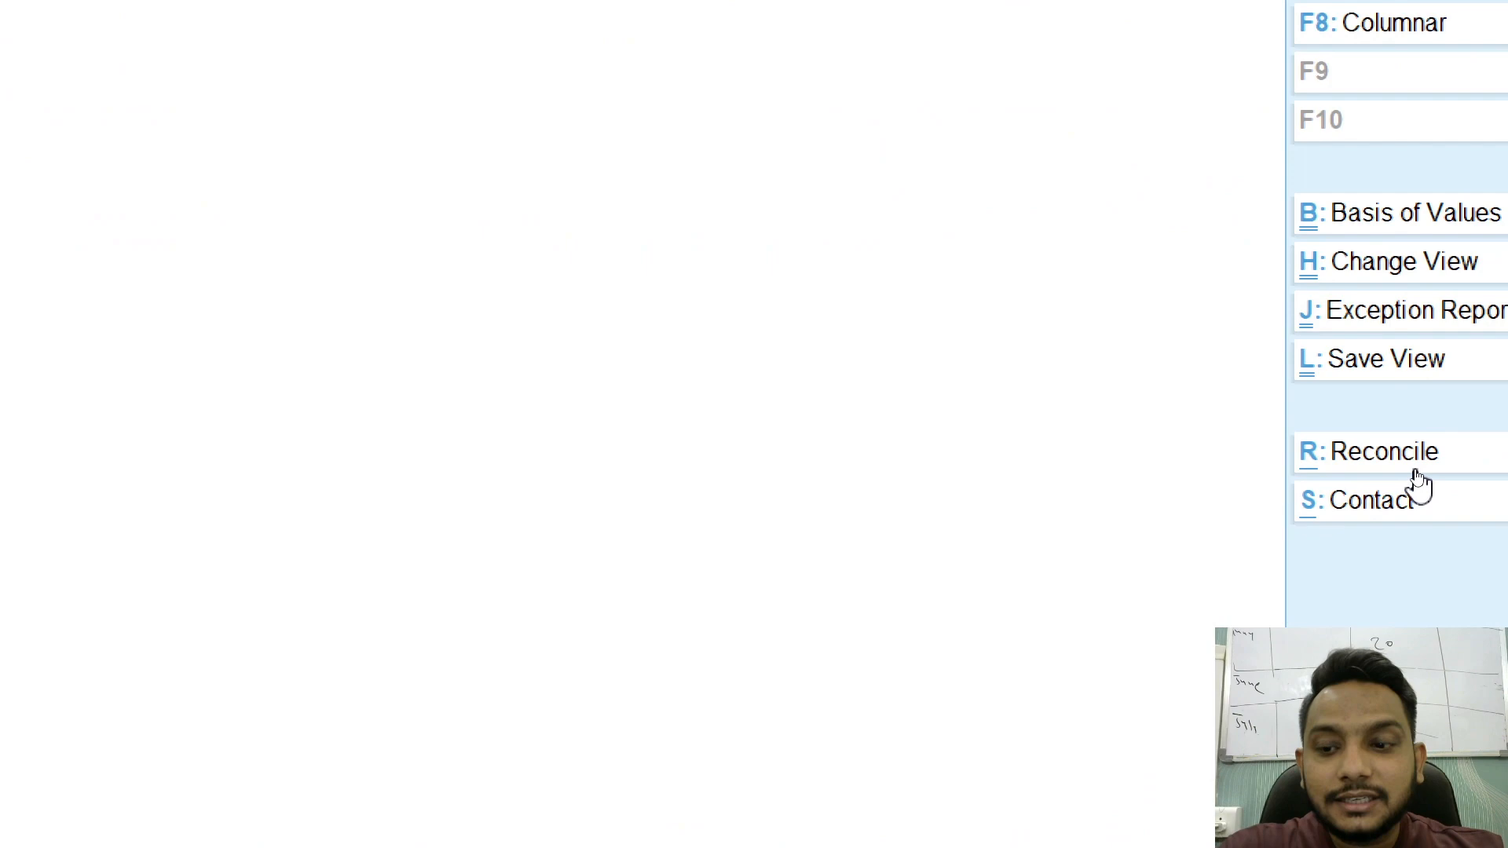
pyautogui.click(1417, 470)
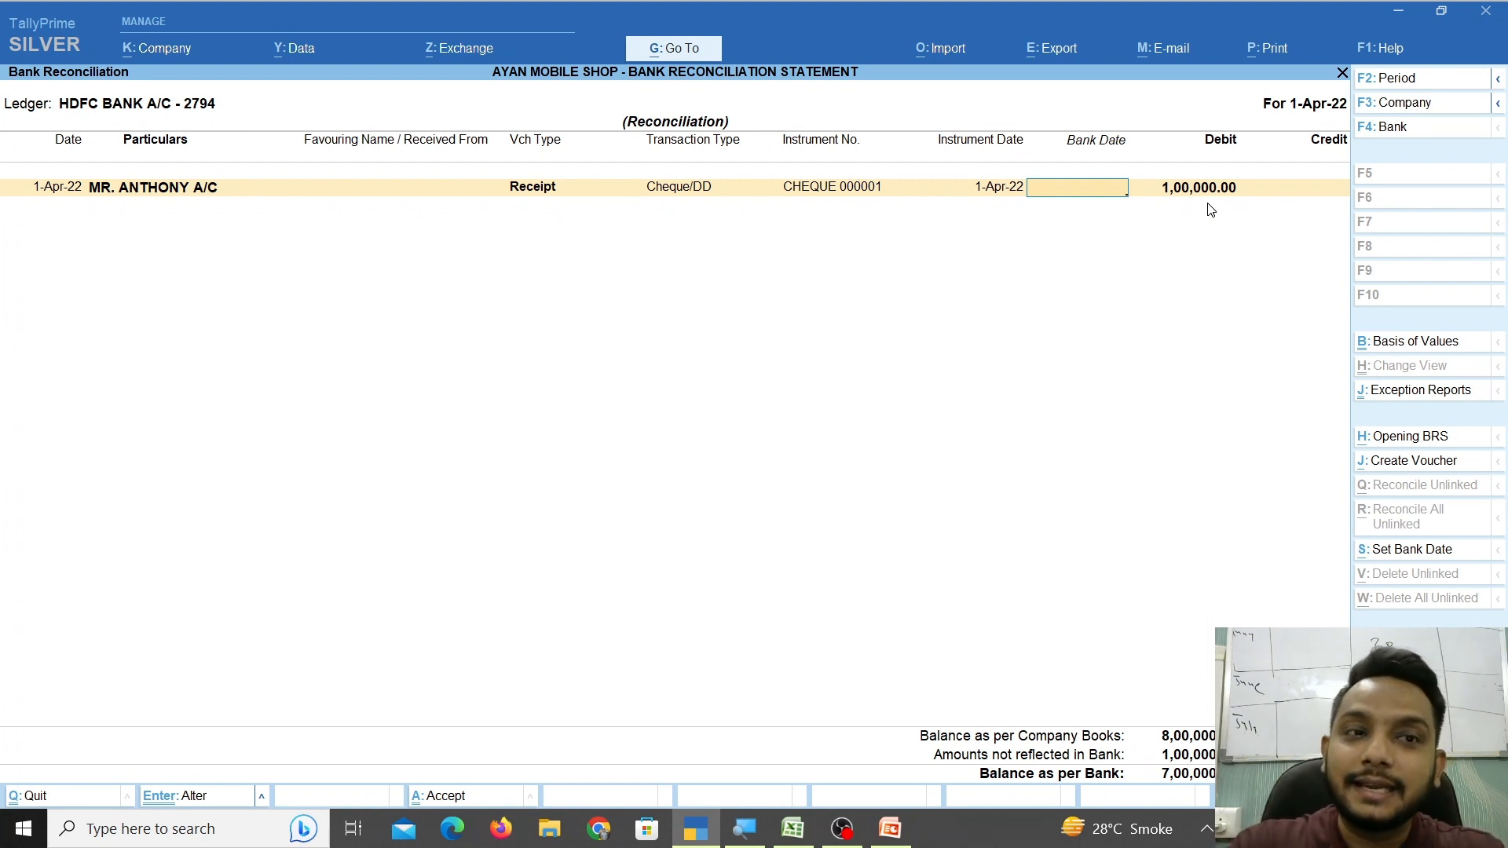
# Return to the ledger vouchers and extend the period's end date to 2.4.
pyautogui.press('Escape')
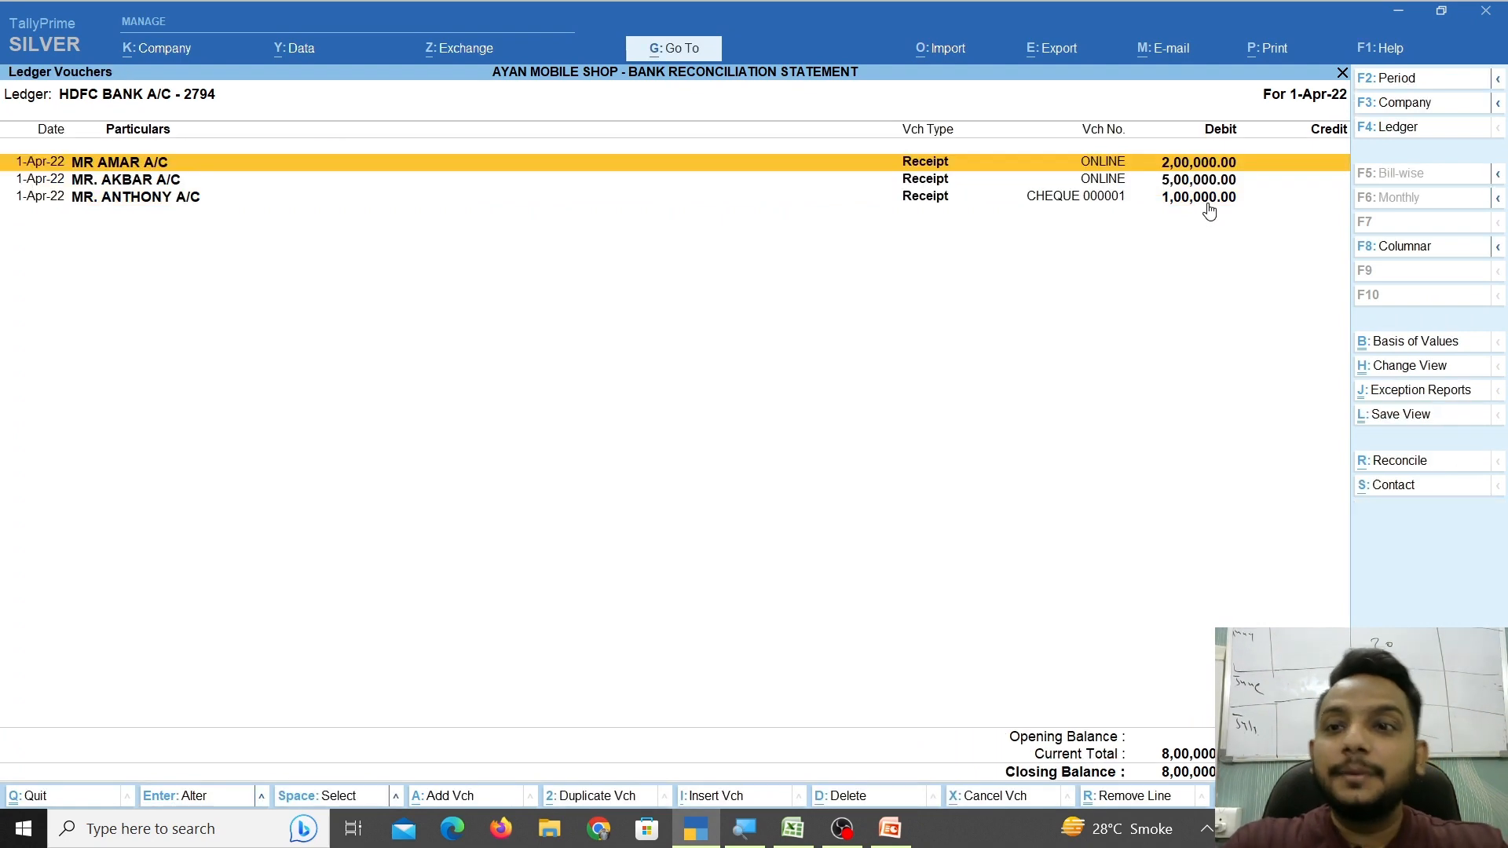
pyautogui.hotkey('alt', 'F2')
pyautogui.write('2.4')
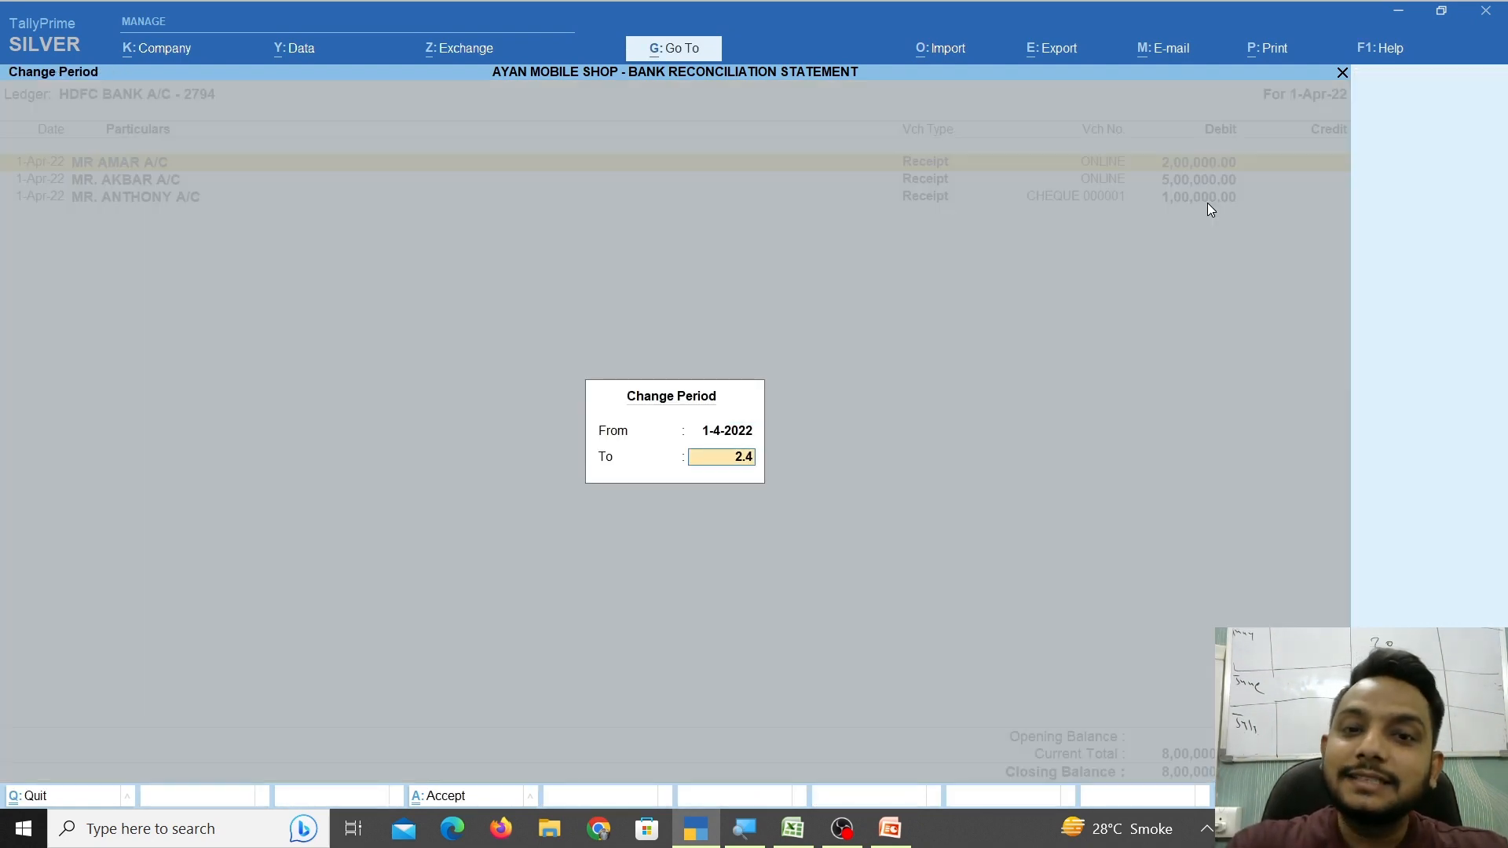
pyautogui.press('Return')
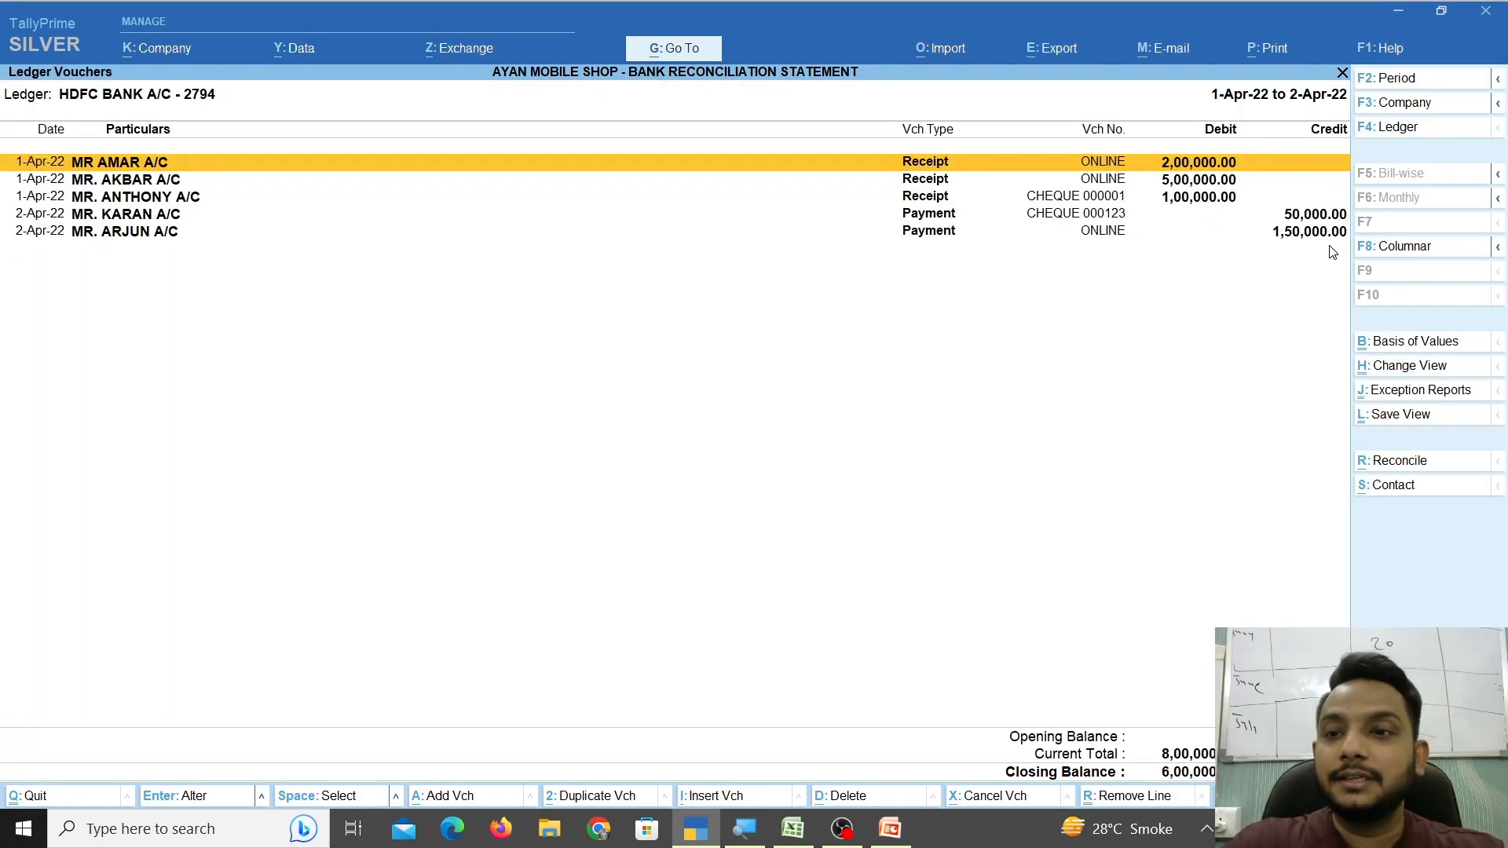
pyautogui.press('alt')
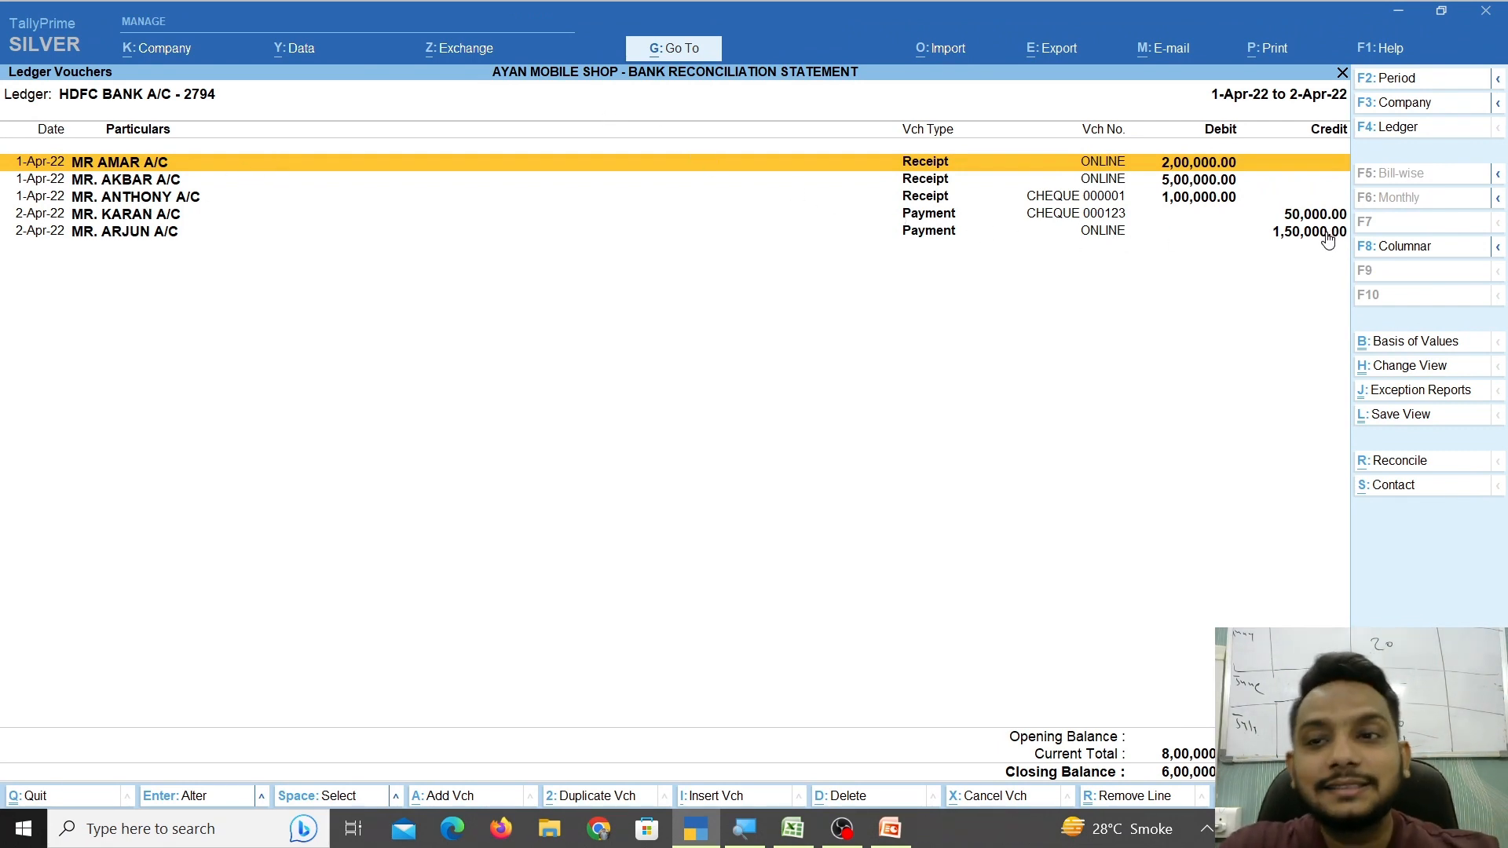
# Go over the two 2-Apr-22 payments in the ledger vouchers and open the bank reconciliation for the extended period.
pyautogui.press('Down')
pyautogui.press('Down')
pyautogui.press('Down')
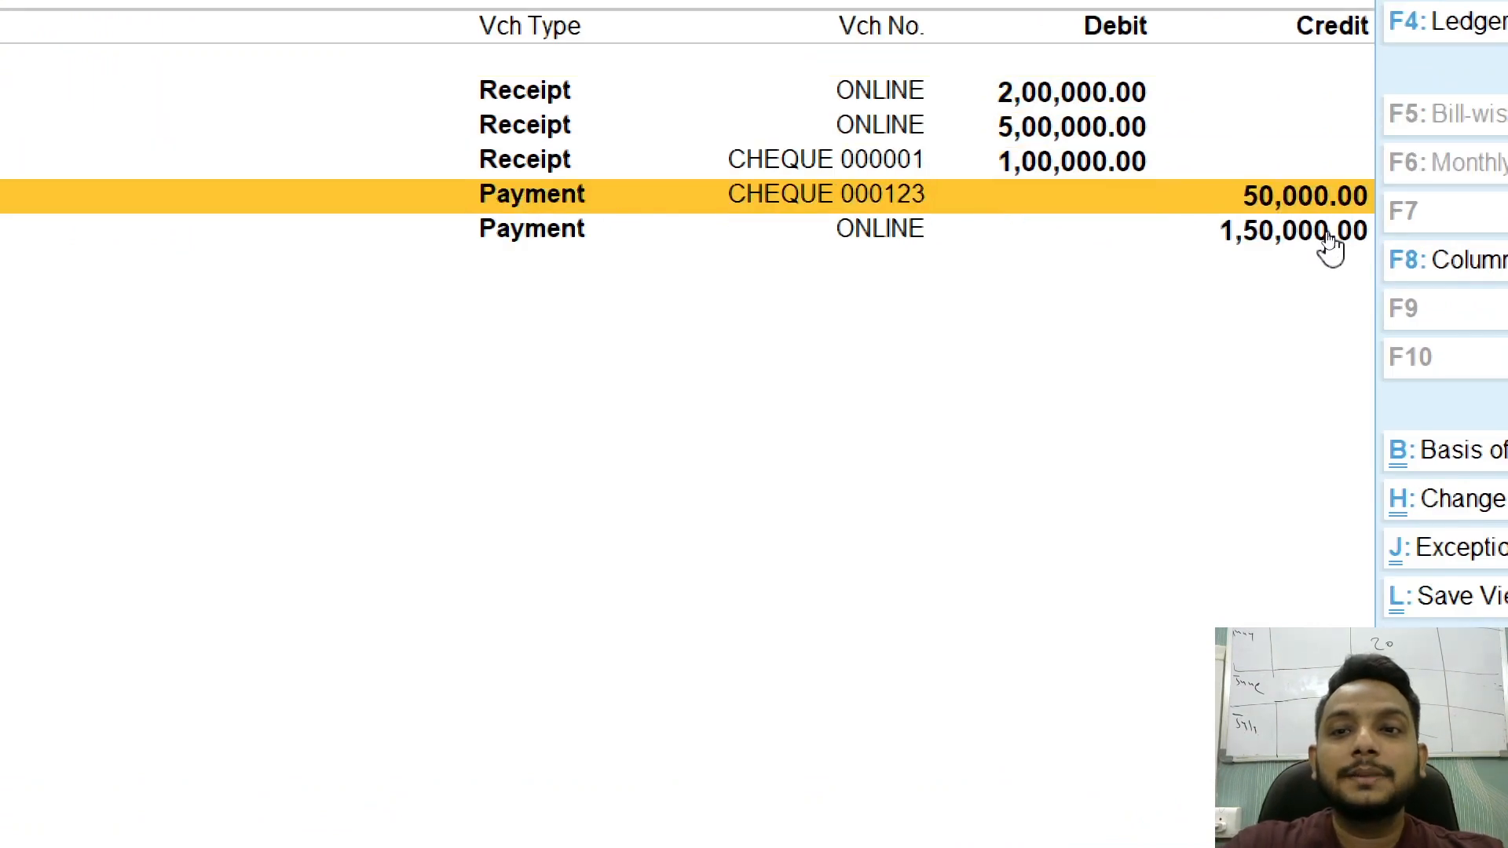
pyautogui.press('space')
pyautogui.press('Down')
pyautogui.press('space')
pyautogui.press('space')
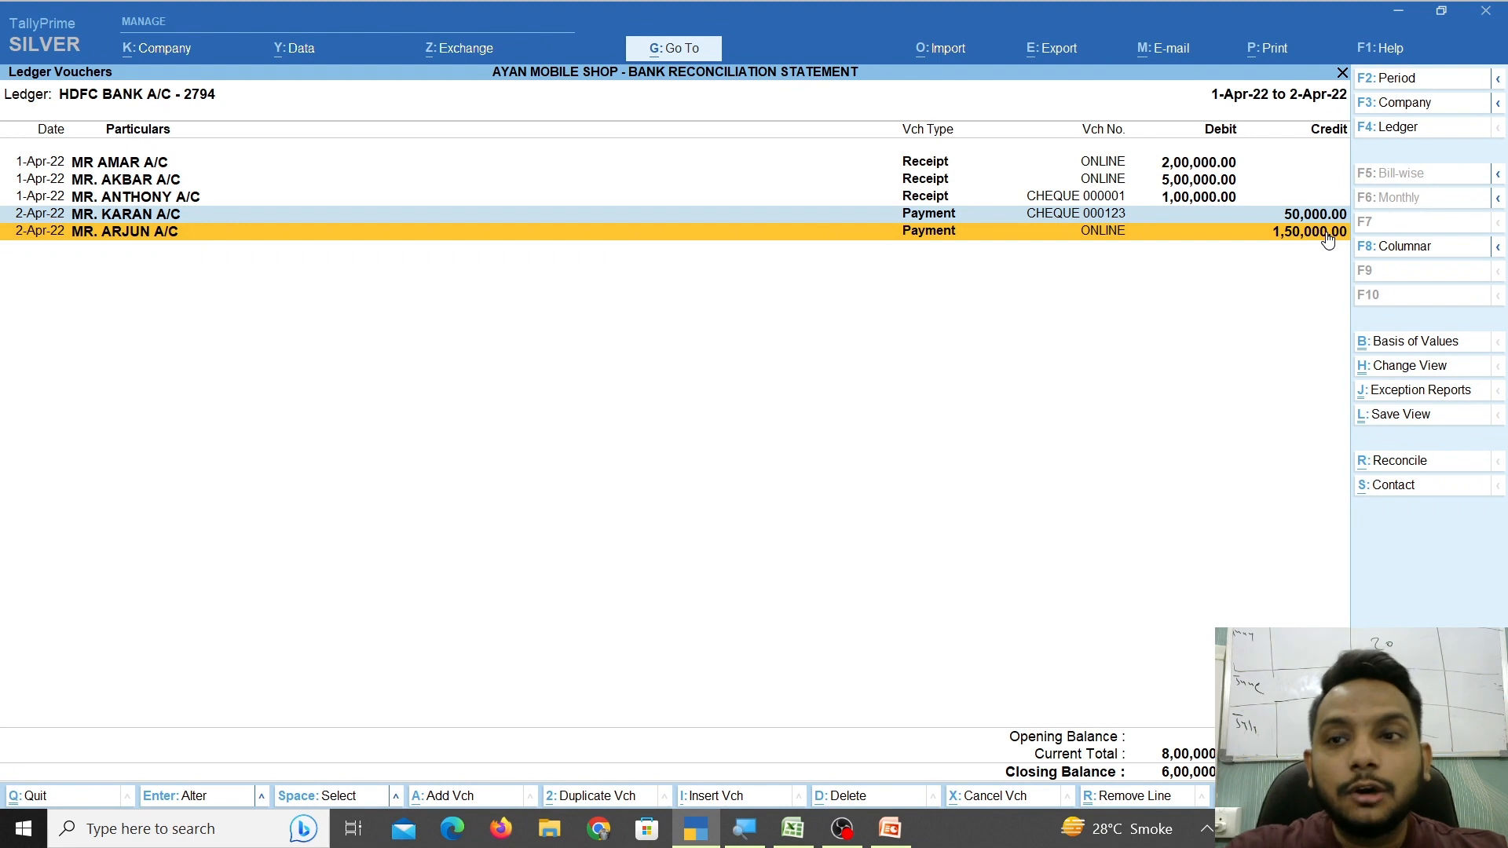
pyautogui.hotkey('alt', 'r')
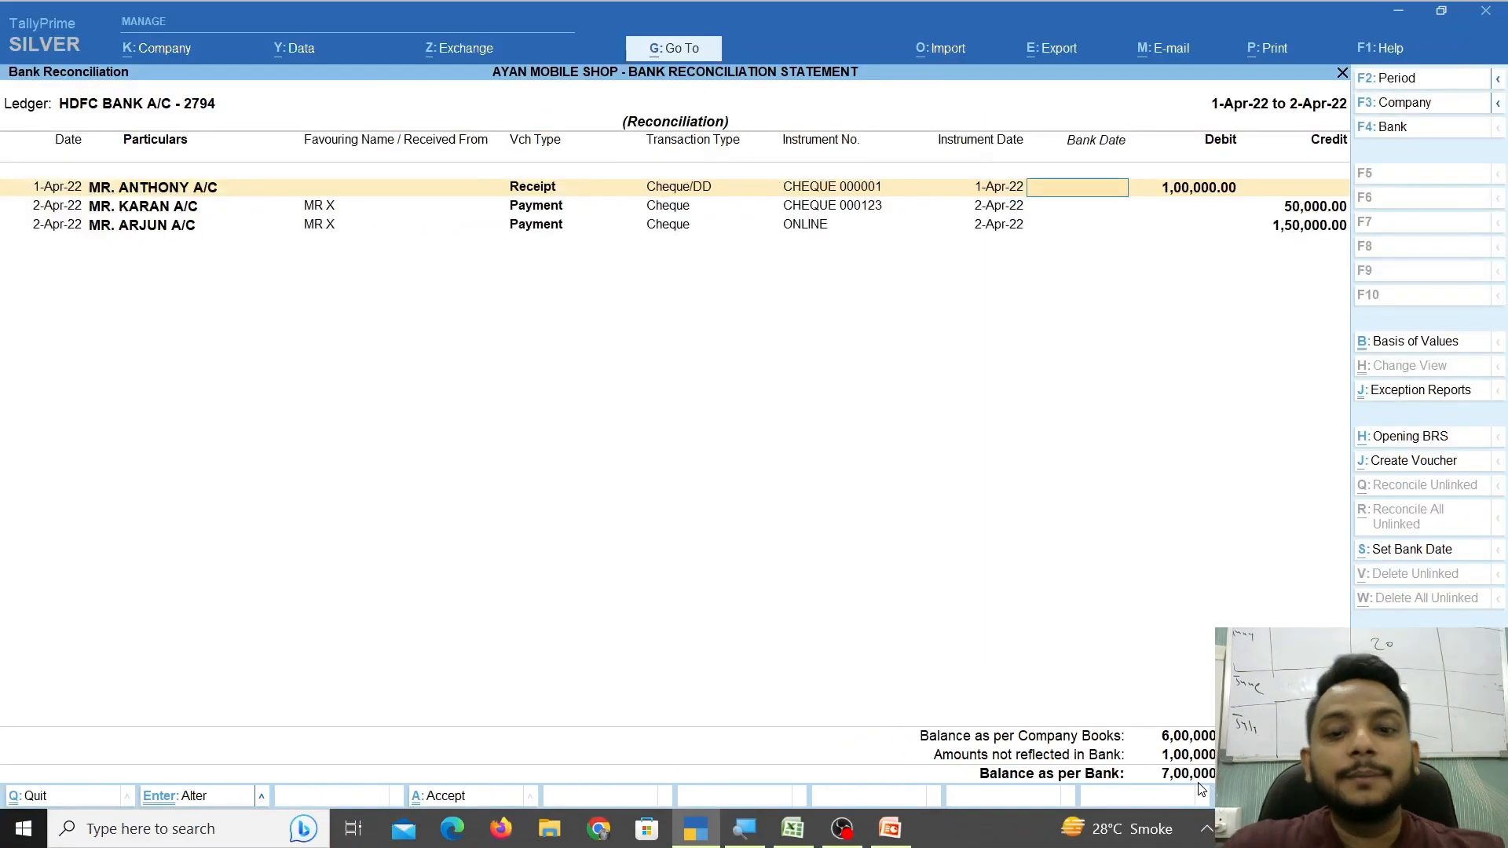
# Filter the Excel bank statement's Txn Date column to show only 02 April 2022.
pyautogui.click(793, 829)
pyautogui.click(366, 238)
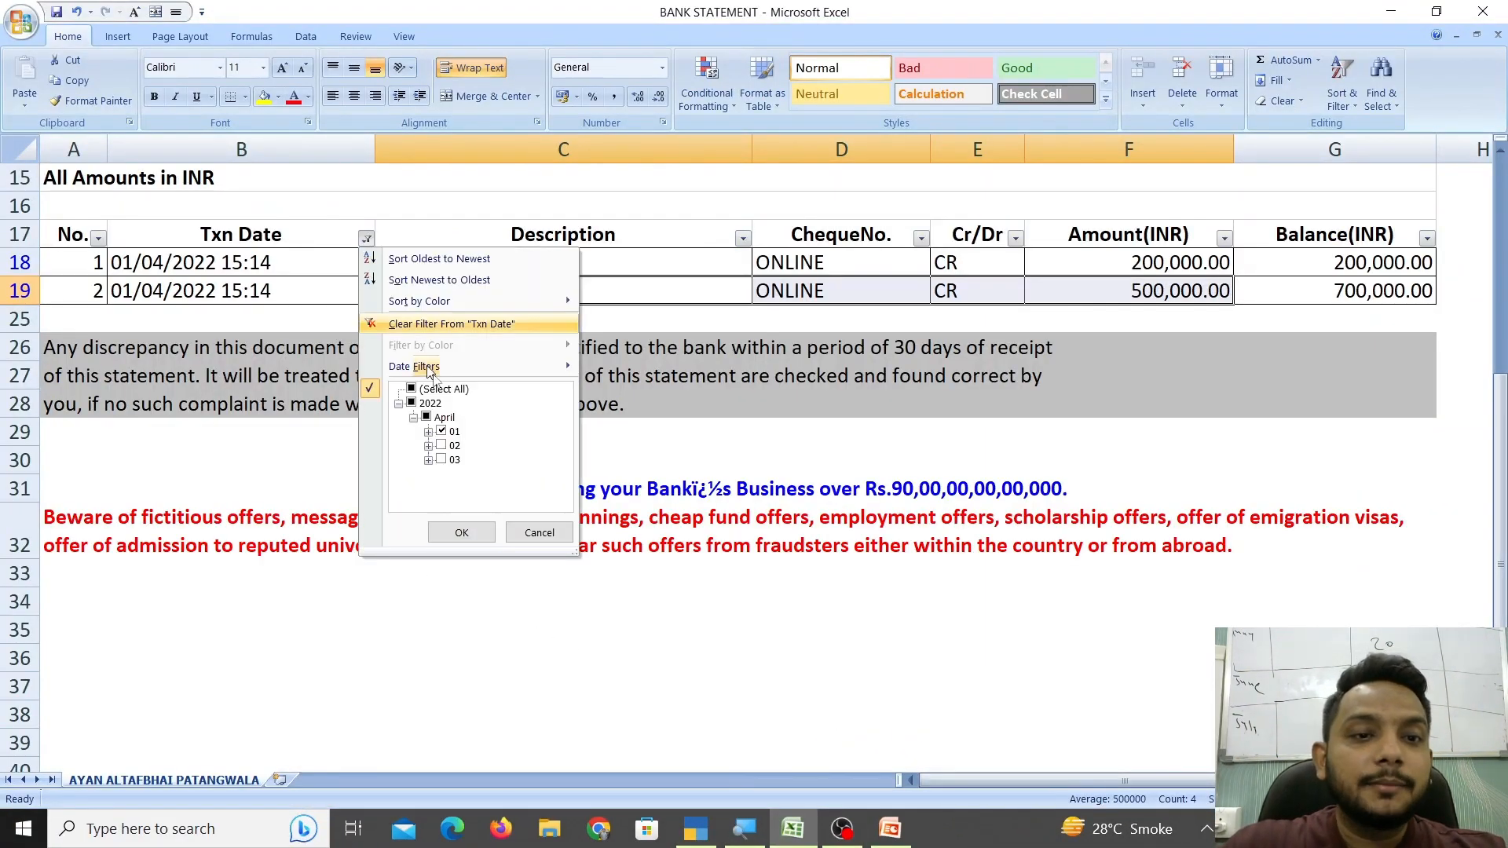
pyautogui.click(456, 445)
pyautogui.click(455, 431)
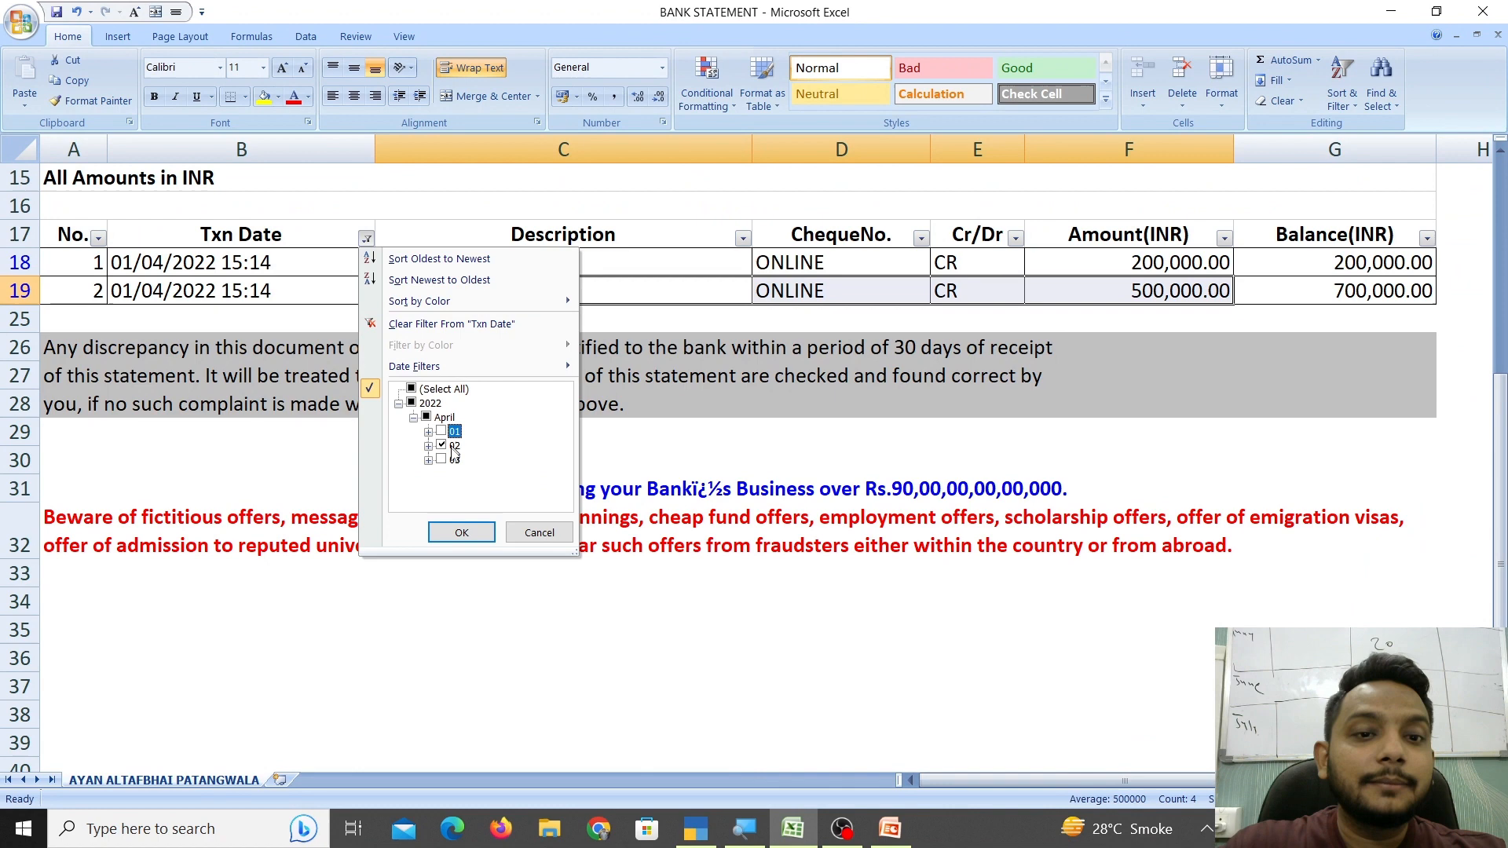
pyautogui.click(462, 533)
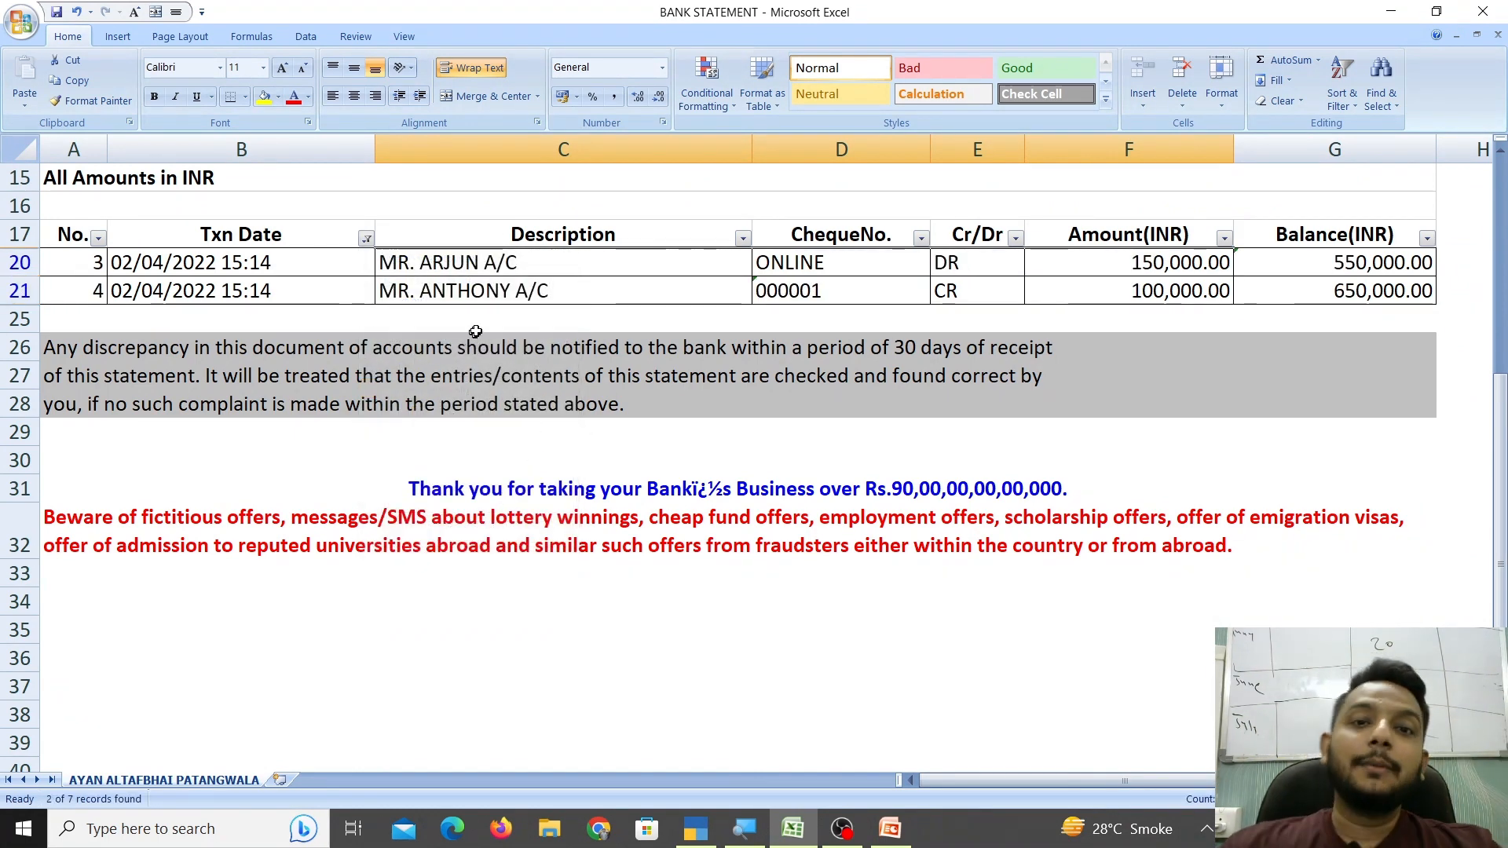
# Check the 150,000 debit in the Excel statement and enter bank date 2.4 for the matching online payment in TallyPrime.
pyautogui.moveTo(968, 270); pyautogui.dragTo(976, 294)
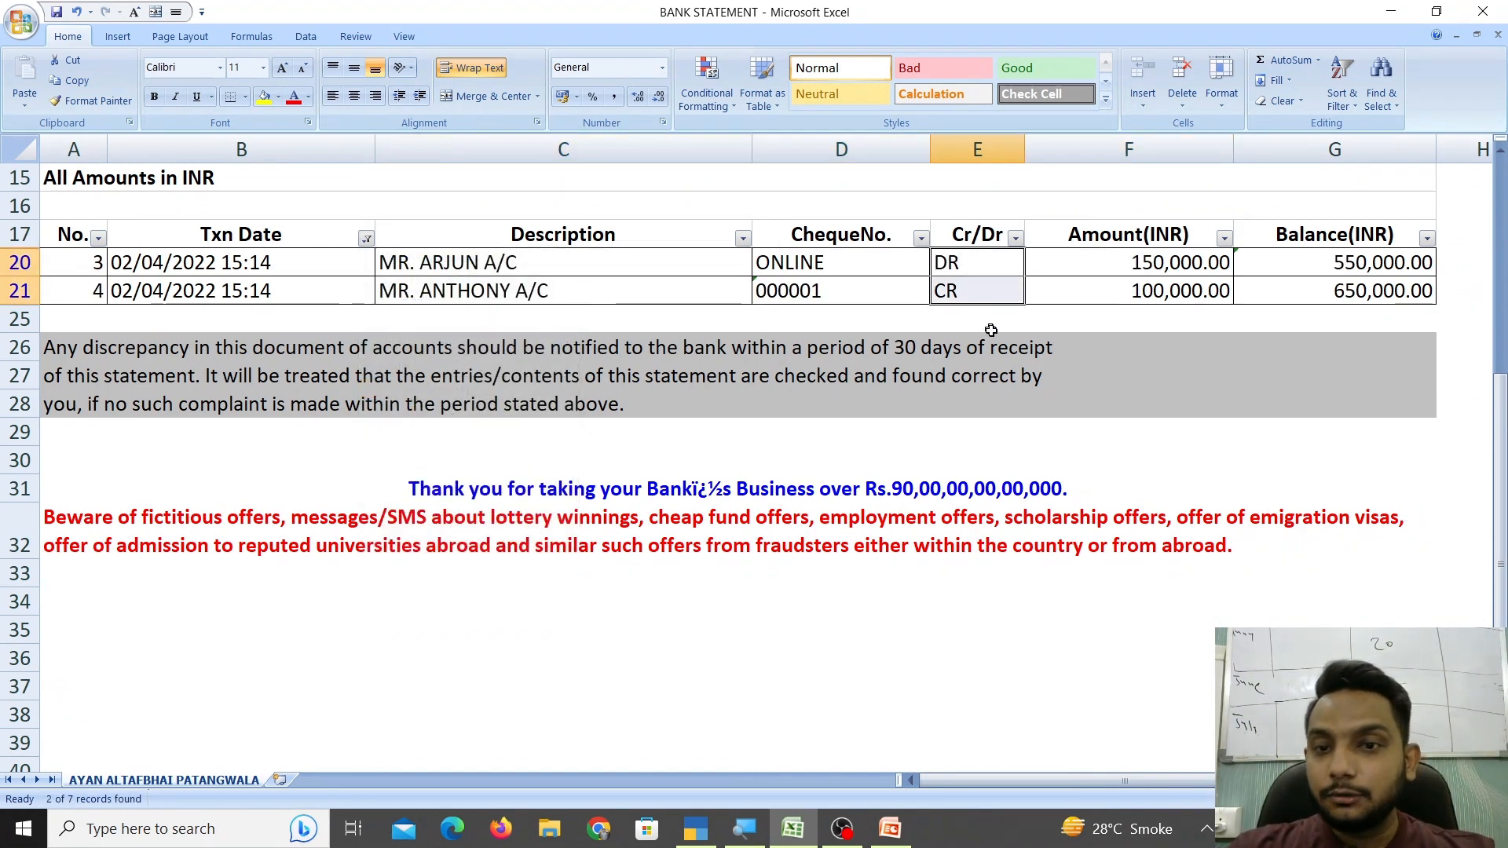
pyautogui.click(991, 340)
pyautogui.moveTo(259, 263); pyautogui.dragTo(1138, 259)
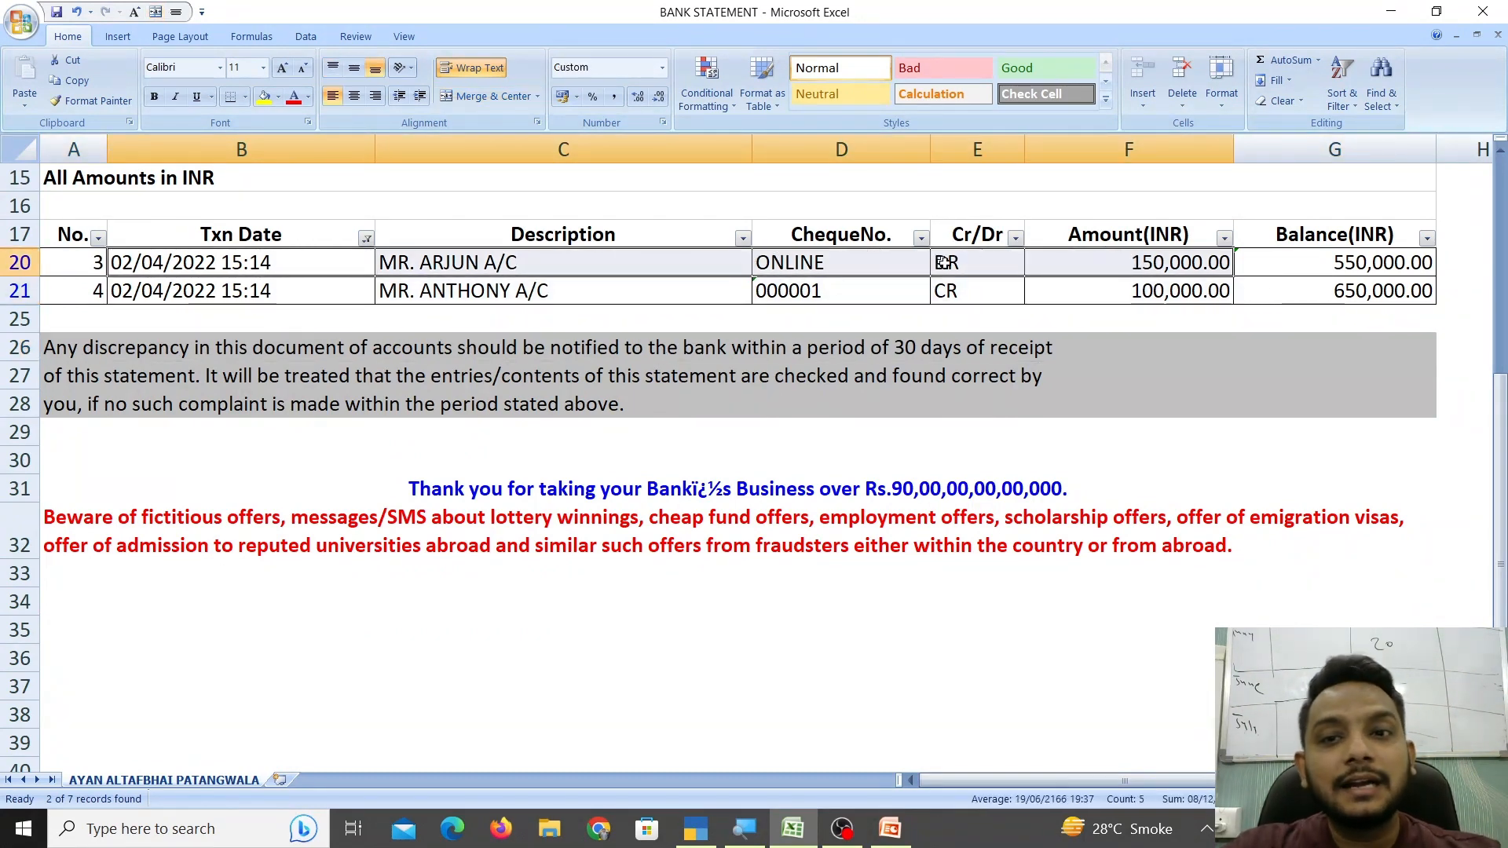
pyautogui.click(1344, 262)
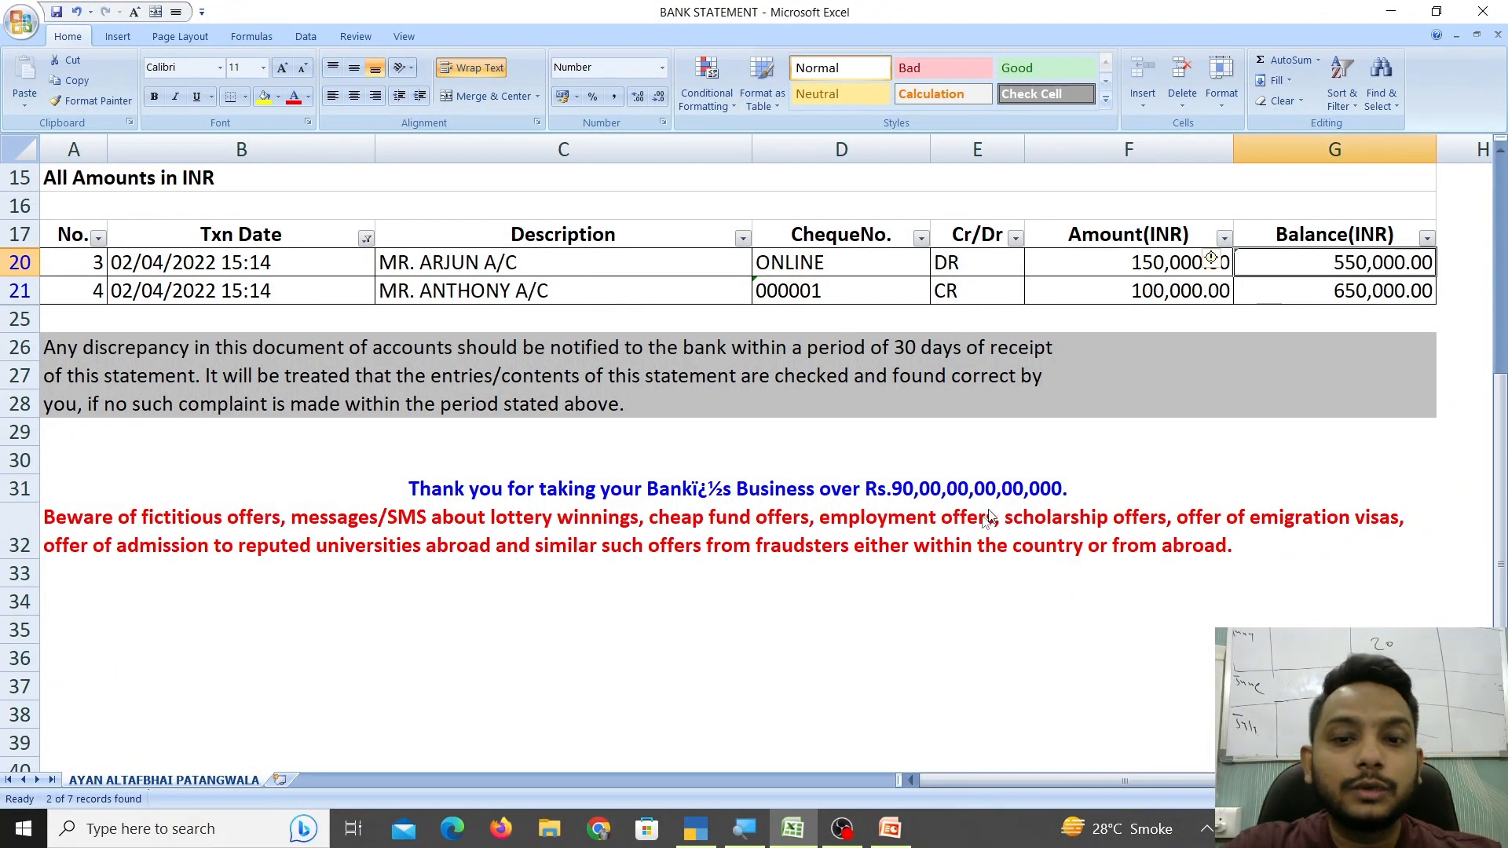
pyautogui.click(707, 839)
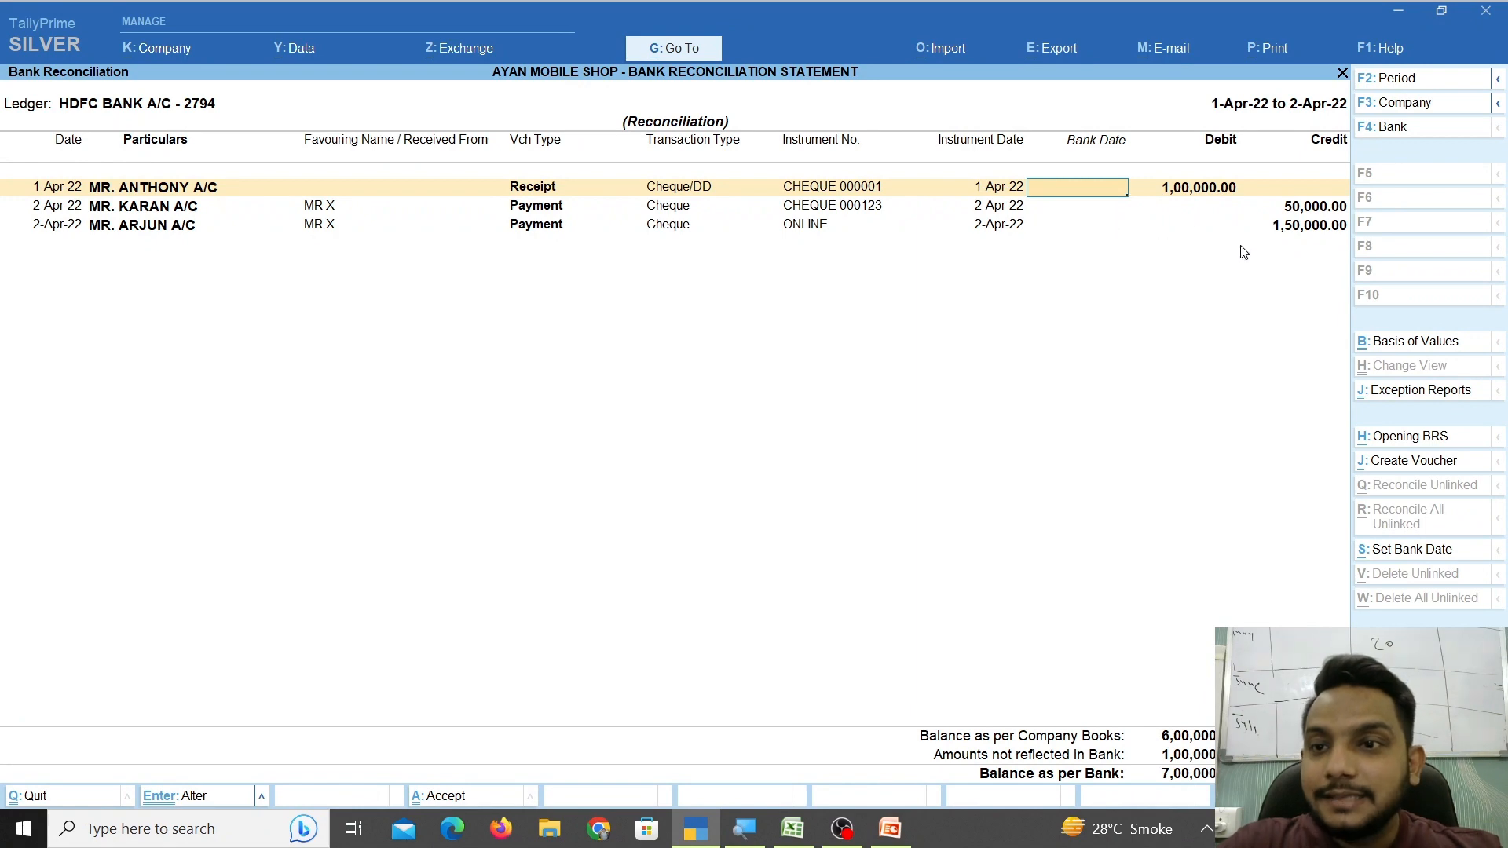
pyautogui.press('Down')
pyautogui.press('Down')
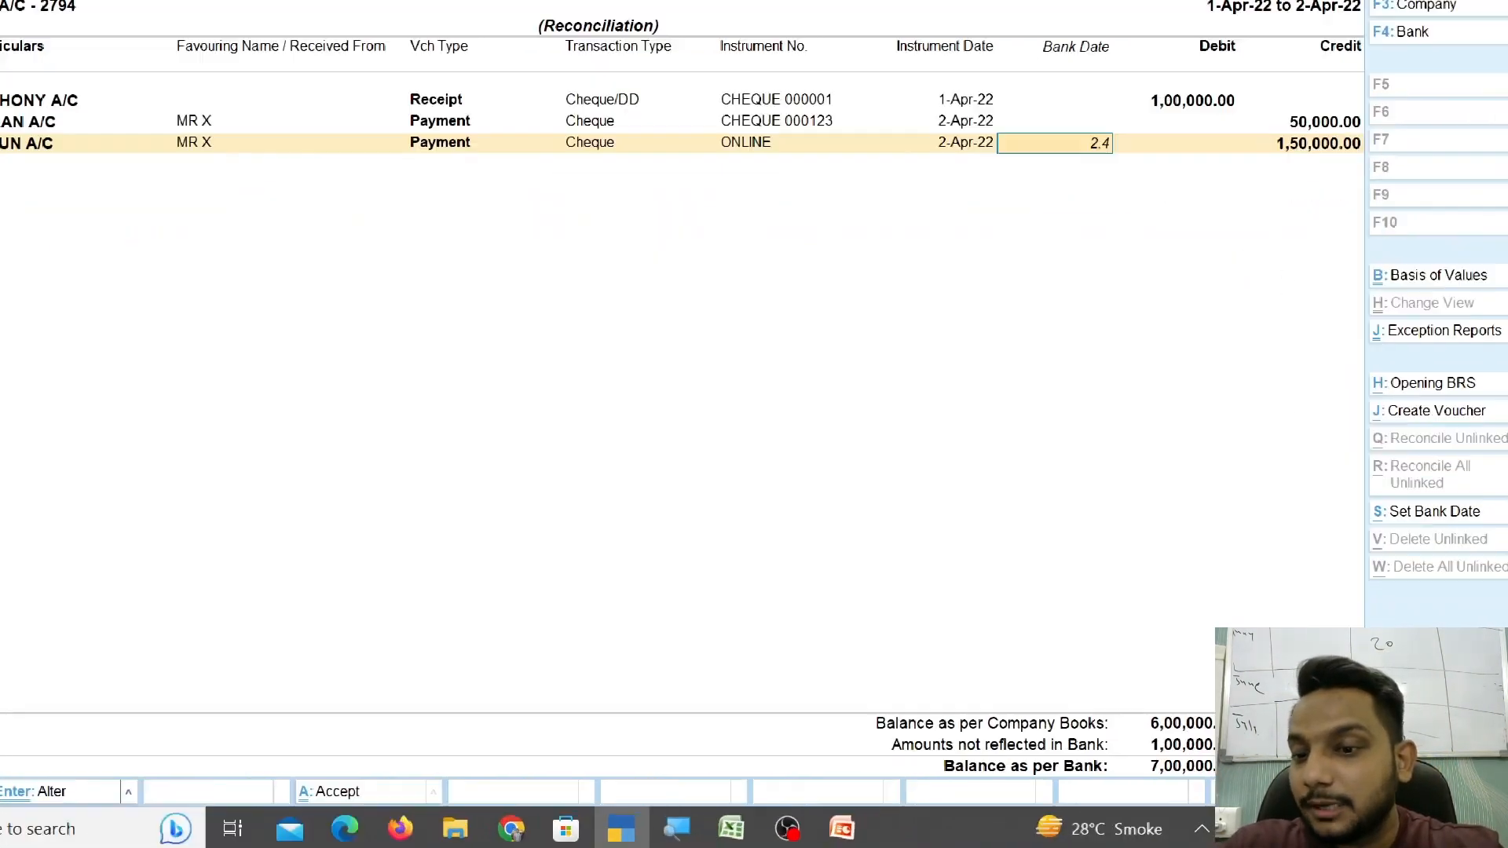
pyautogui.press('Return')
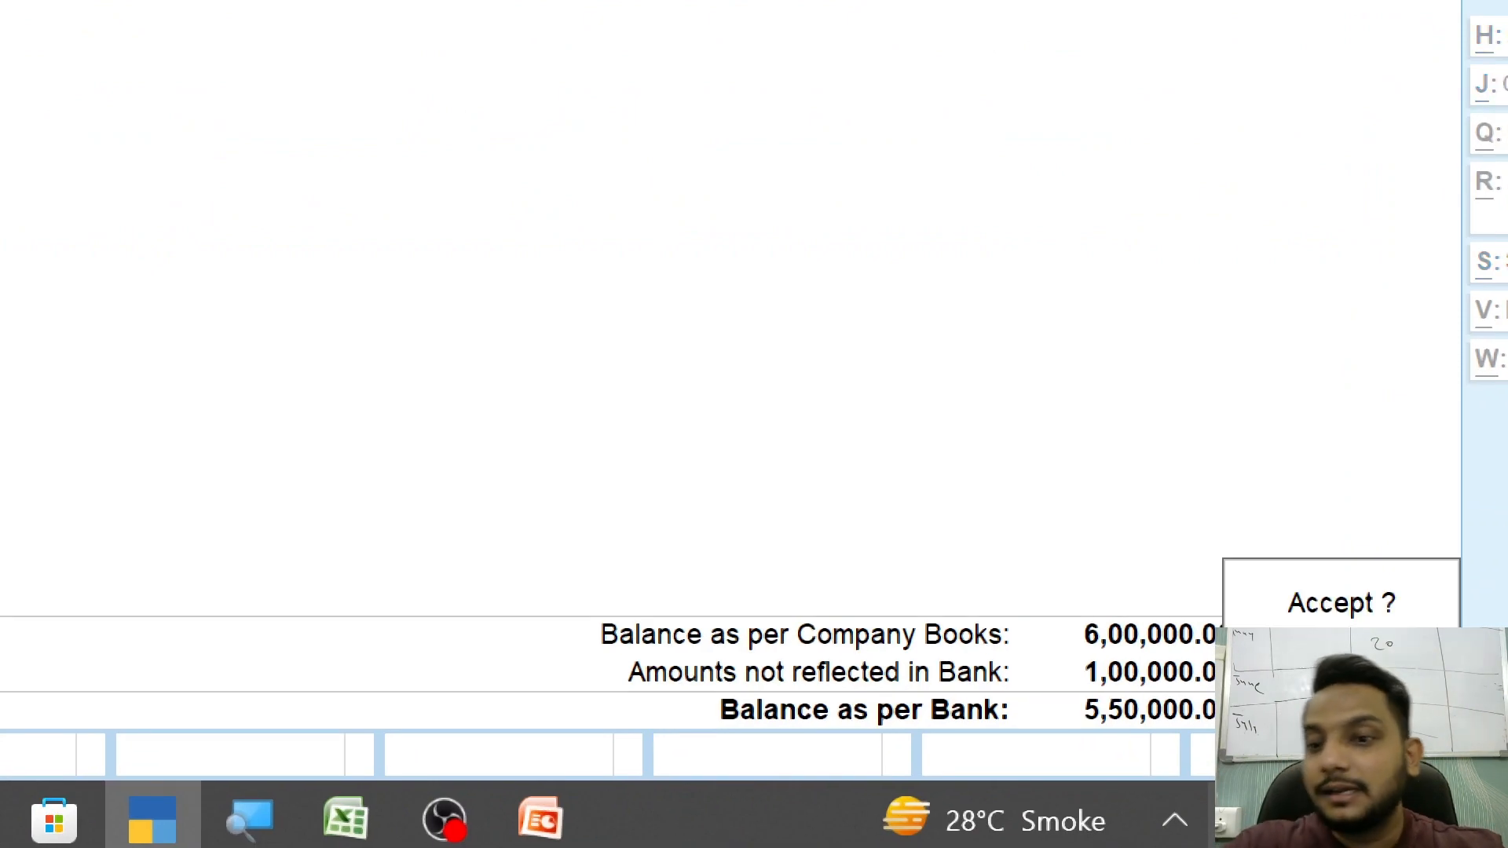
pyautogui.press('Return')
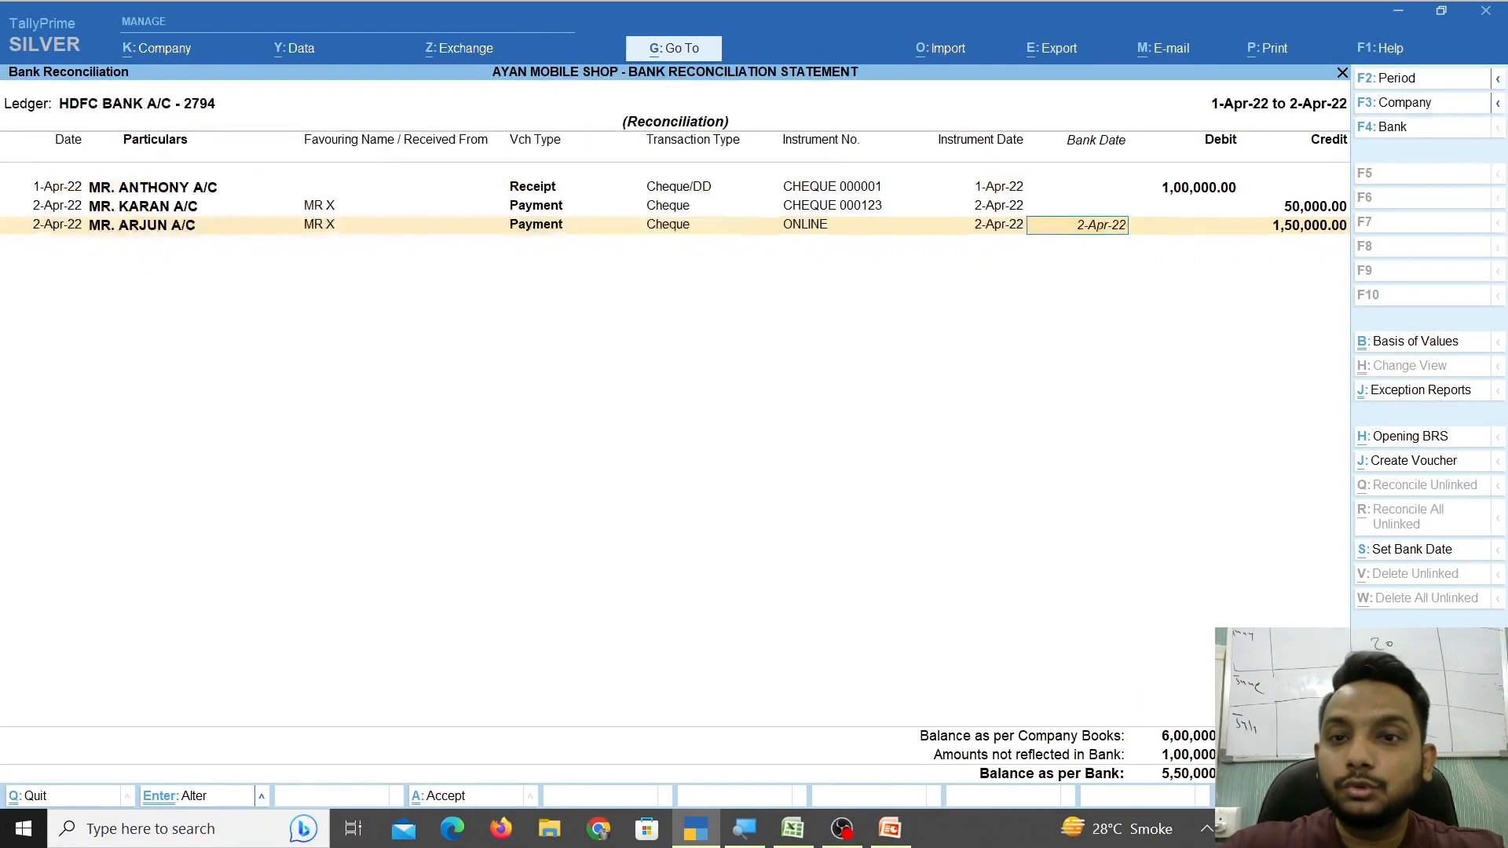
# Check the 100,000 cheque credit in the Excel statement and enter bank date 2.4 for the matching cheque receipt in TallyPrime.
pyautogui.click(802, 845)
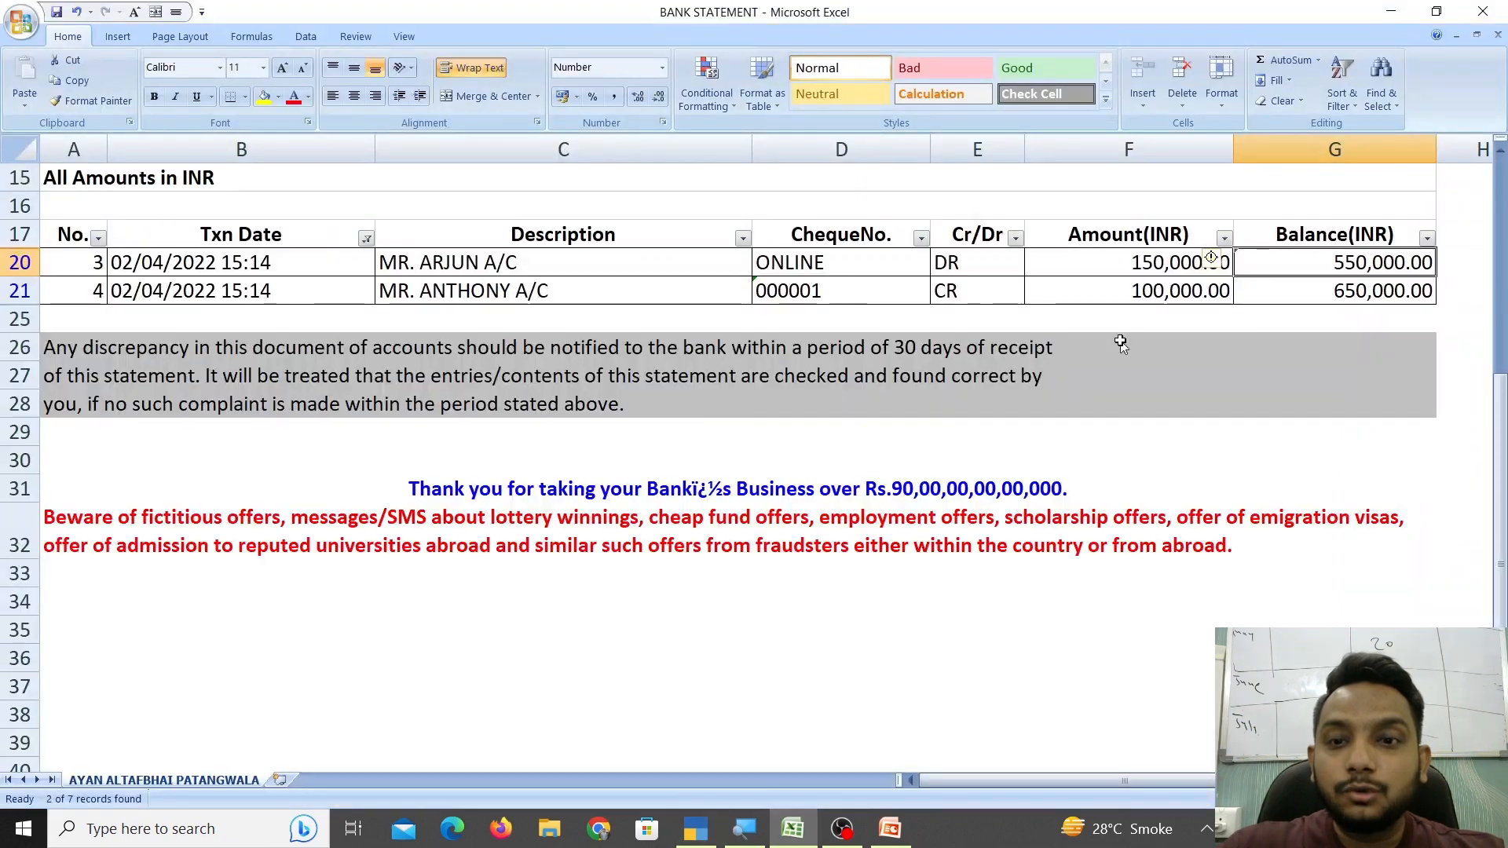
pyautogui.click(1172, 292)
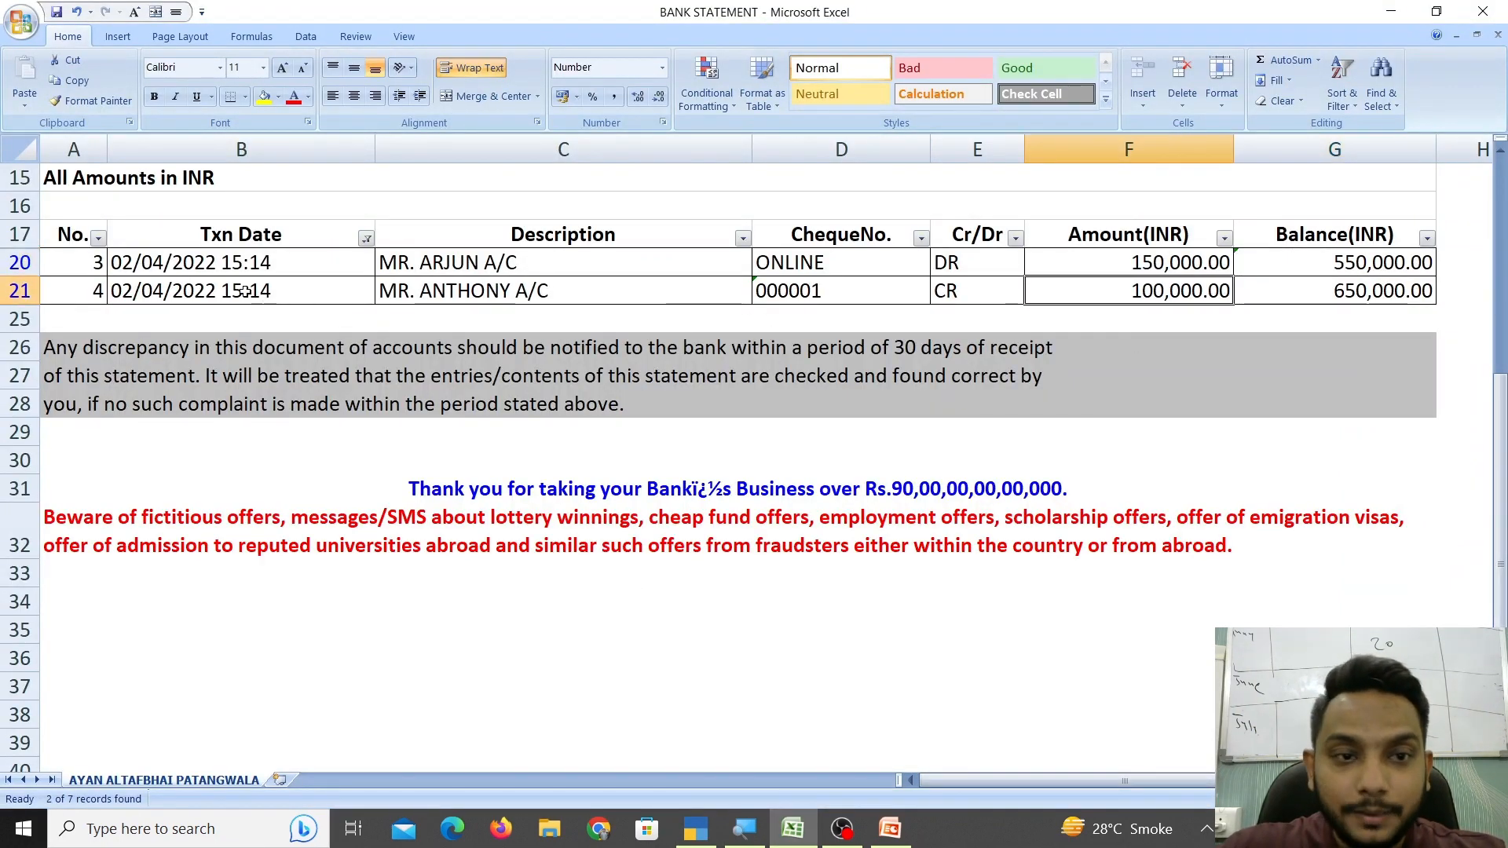
pyautogui.moveTo(243, 292); pyautogui.dragTo(1242, 295)
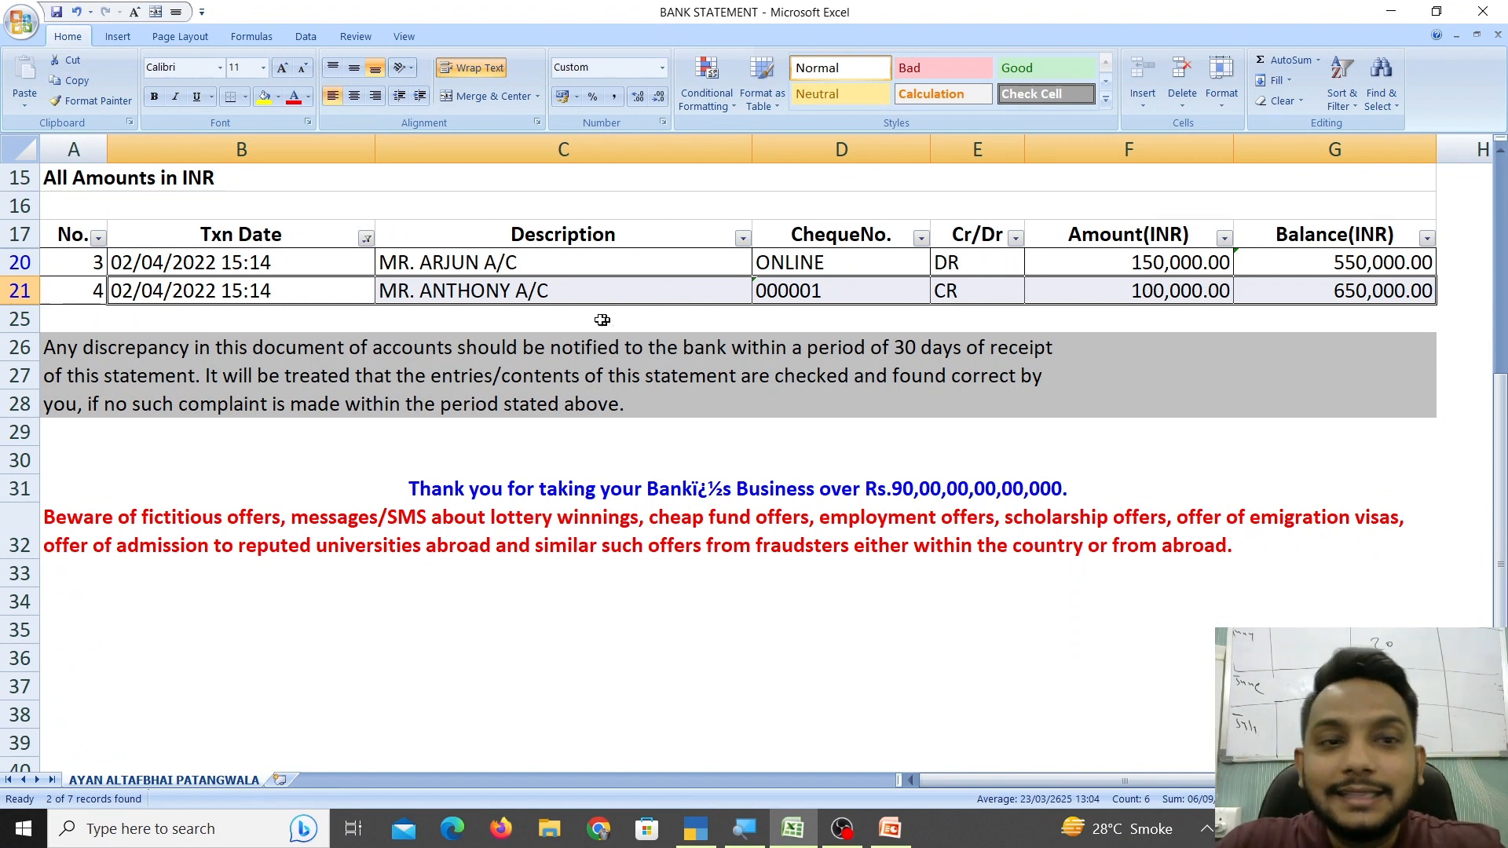
pyautogui.click(695, 829)
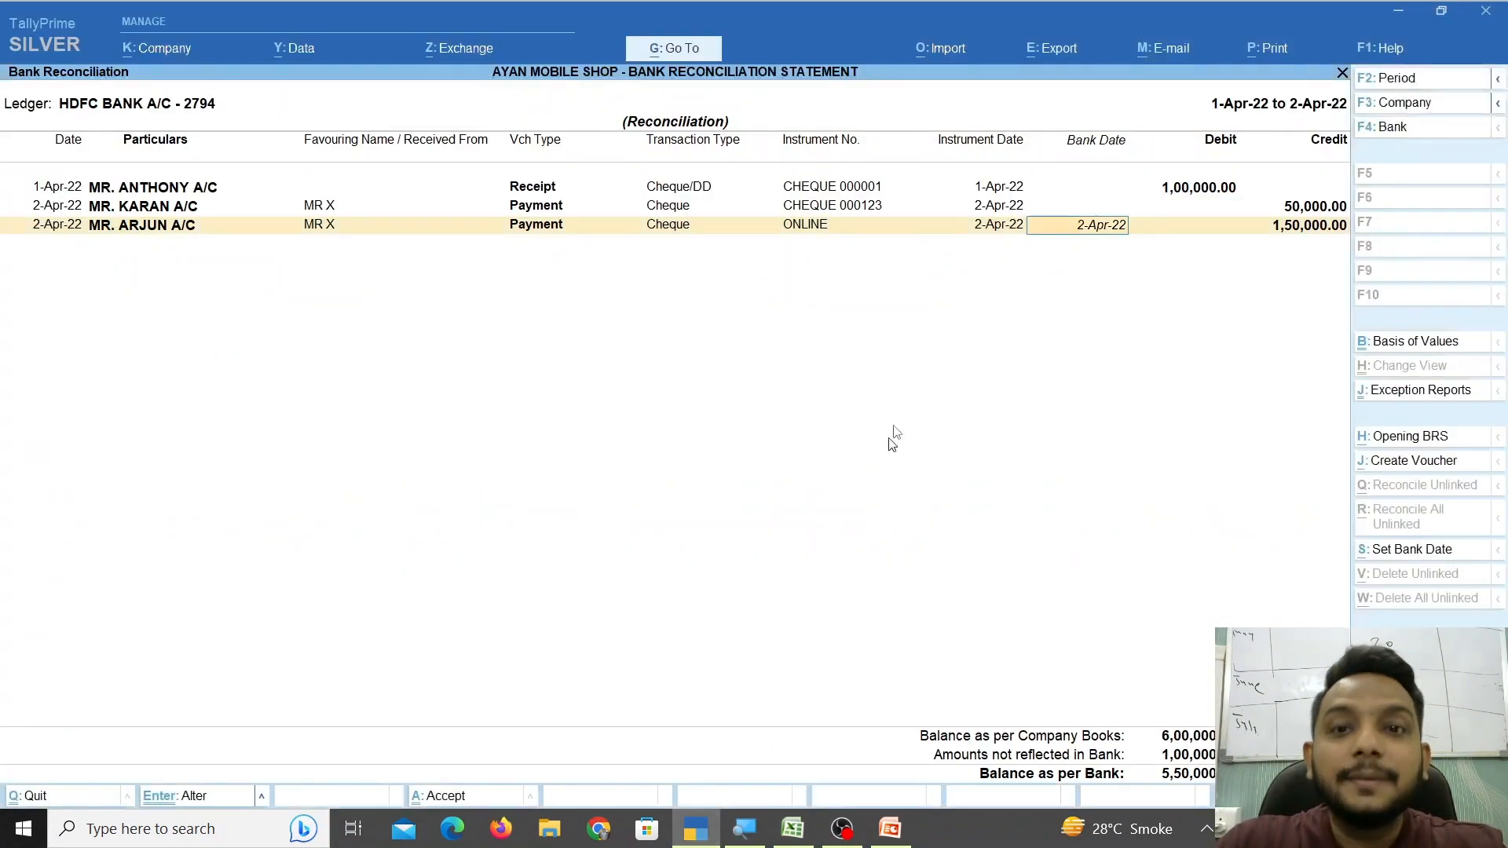
pyautogui.press('Up')
pyautogui.press('Up')
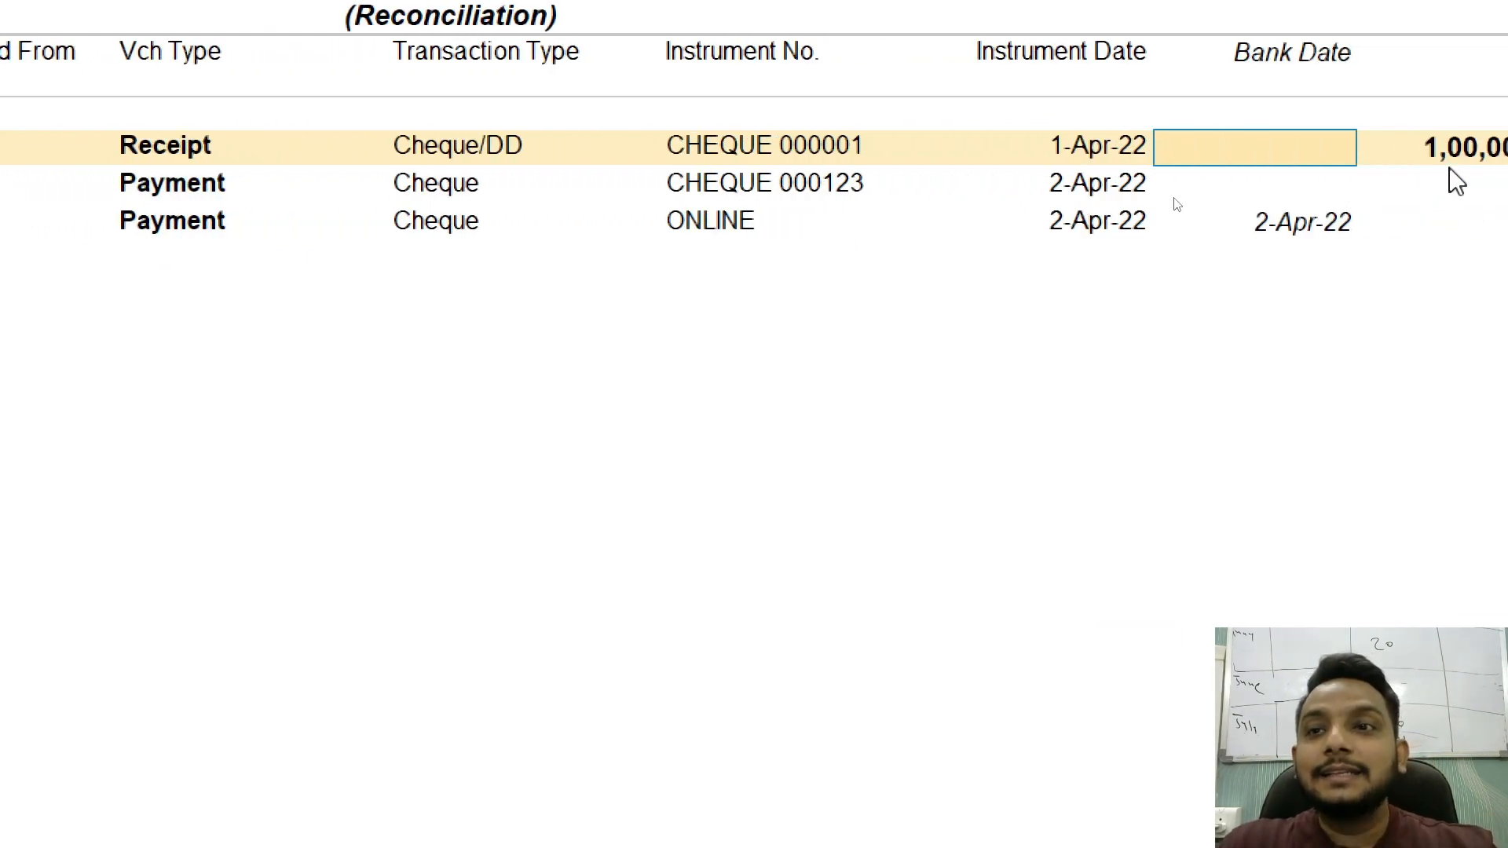
pyautogui.write('.4')
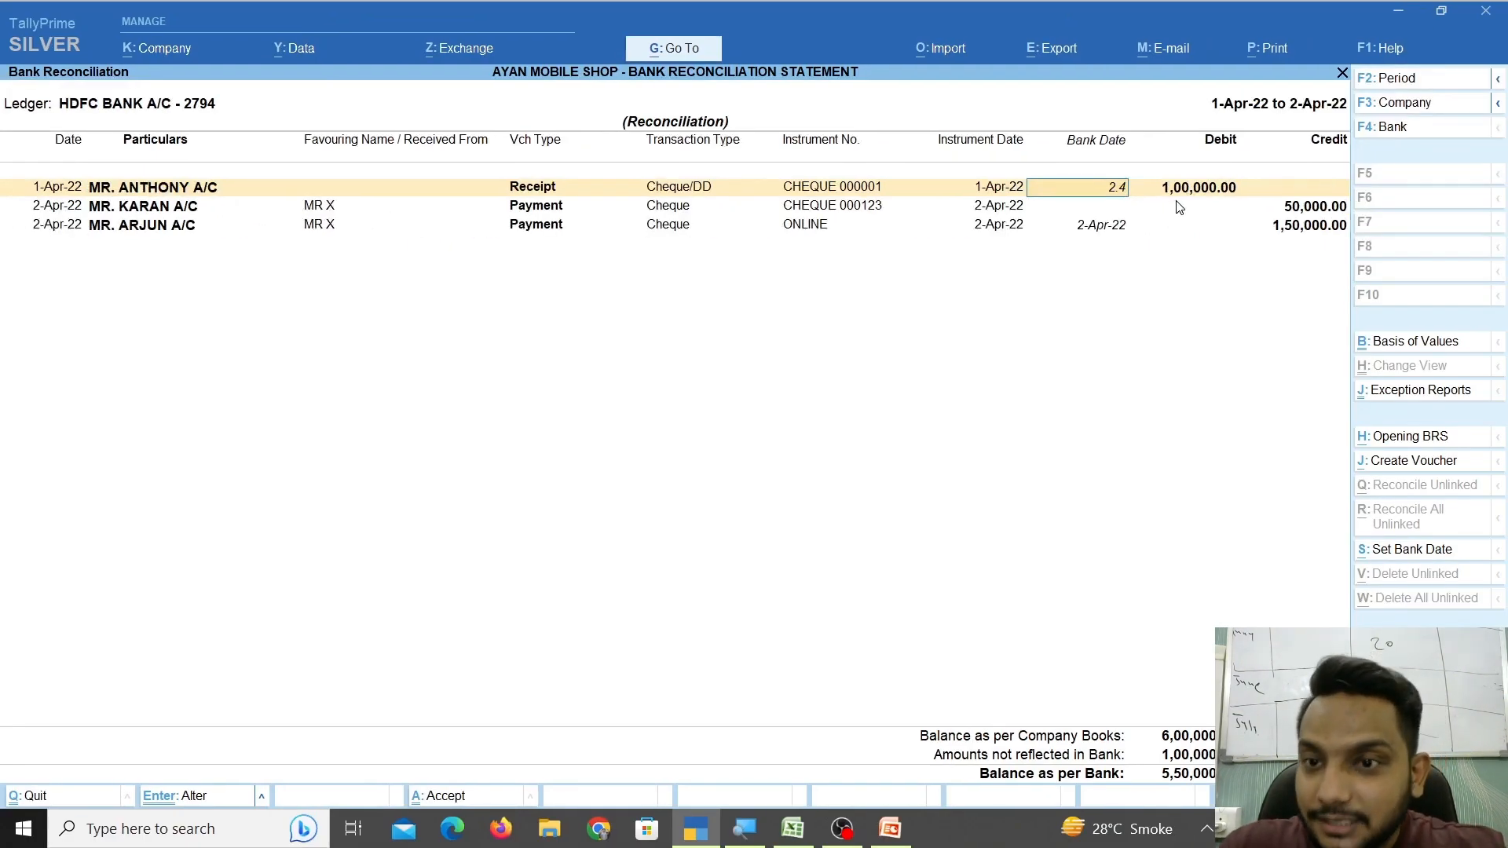
pyautogui.press('Return')
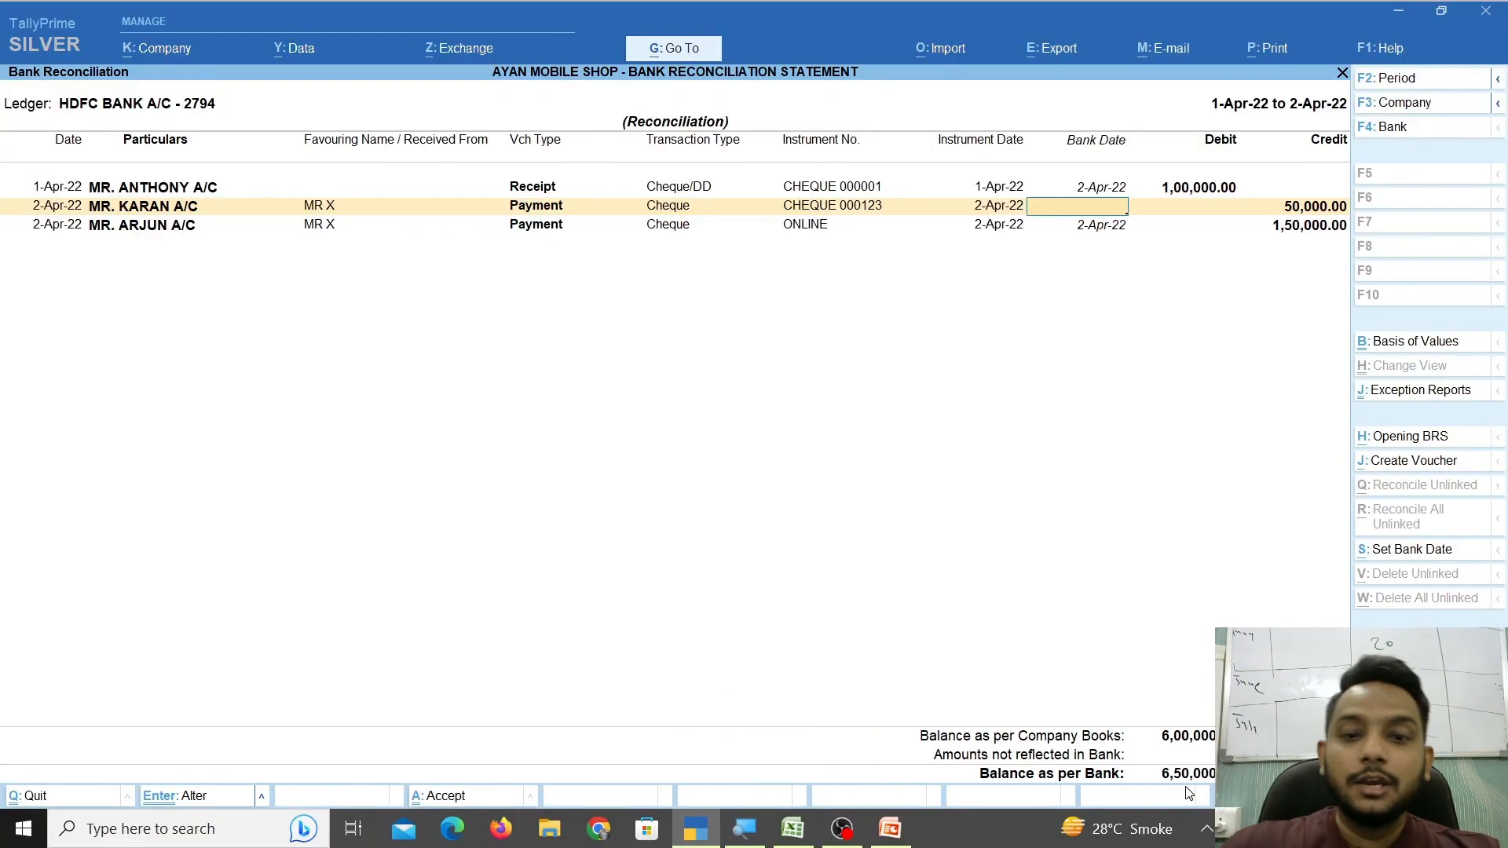
# Compare the Excel statement's closing balance with TallyPrime's balance as per bank, and reopen the reconciliation to review the entries still pending.
pyautogui.click(793, 829)
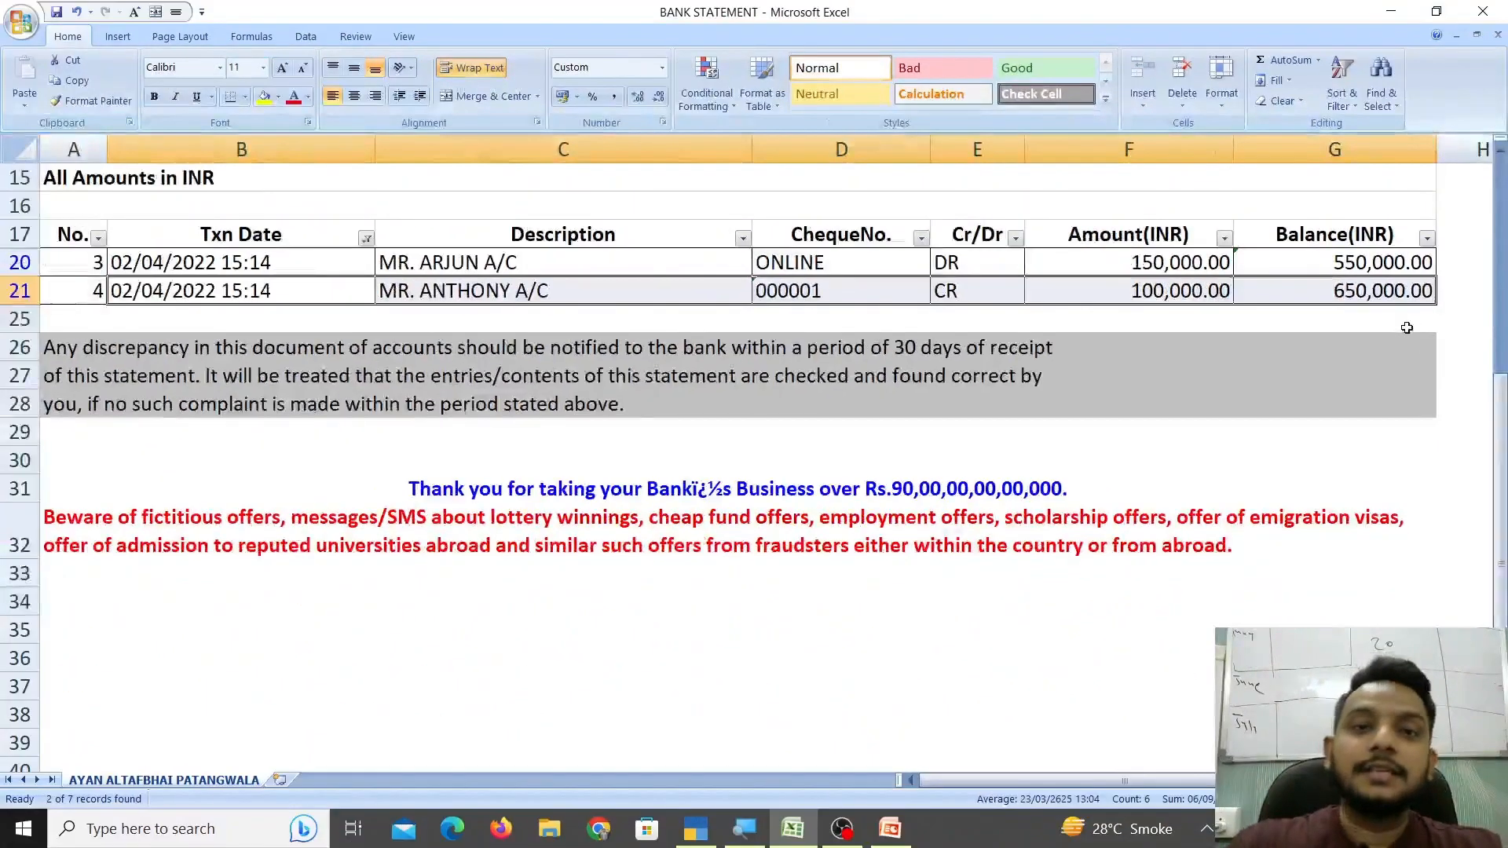
pyautogui.hotkey('alt', 'Tab')
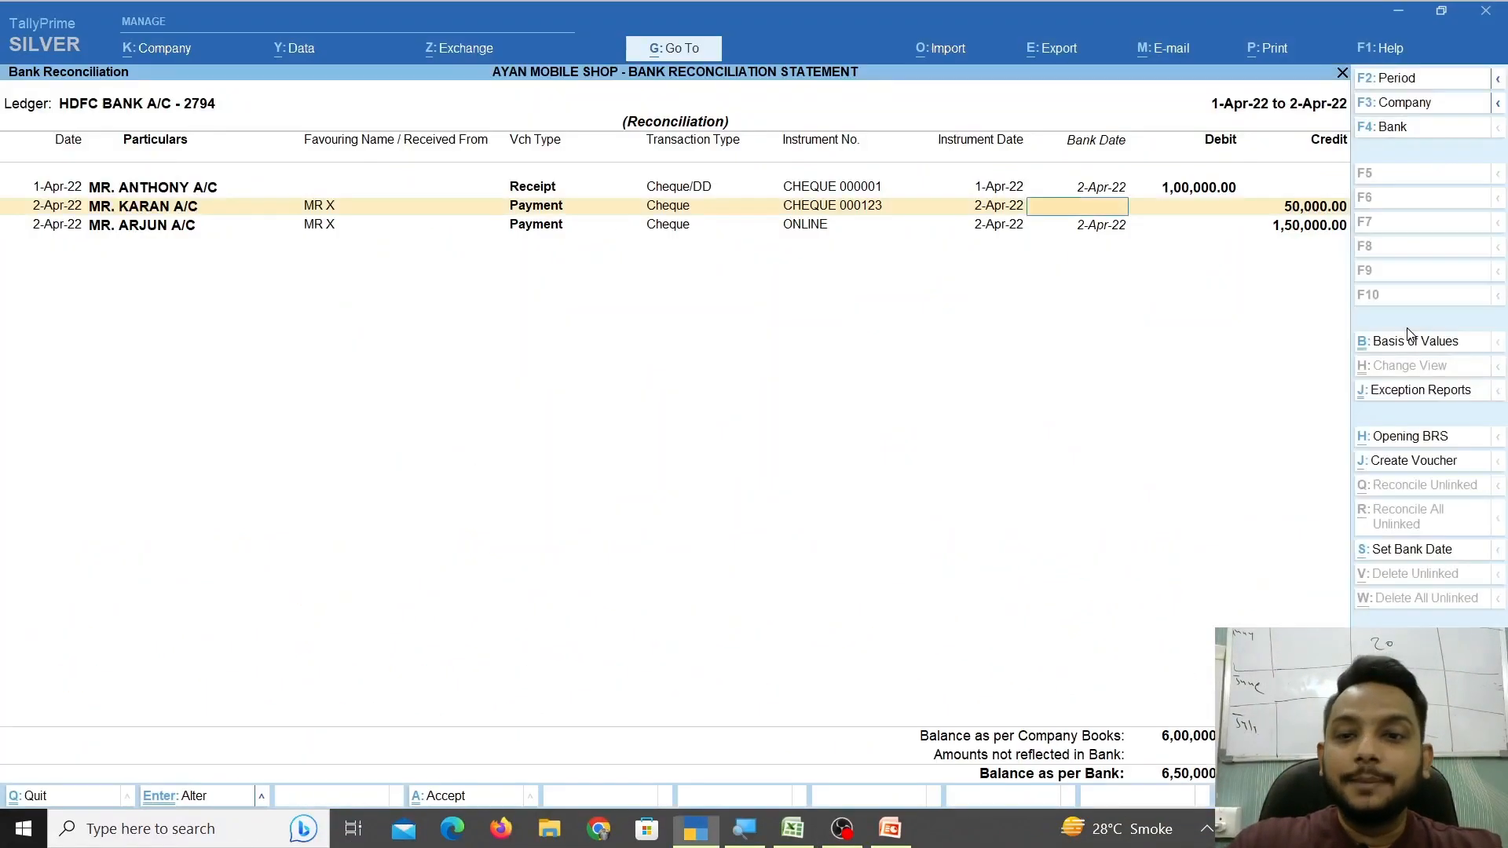
pyautogui.press('Down')
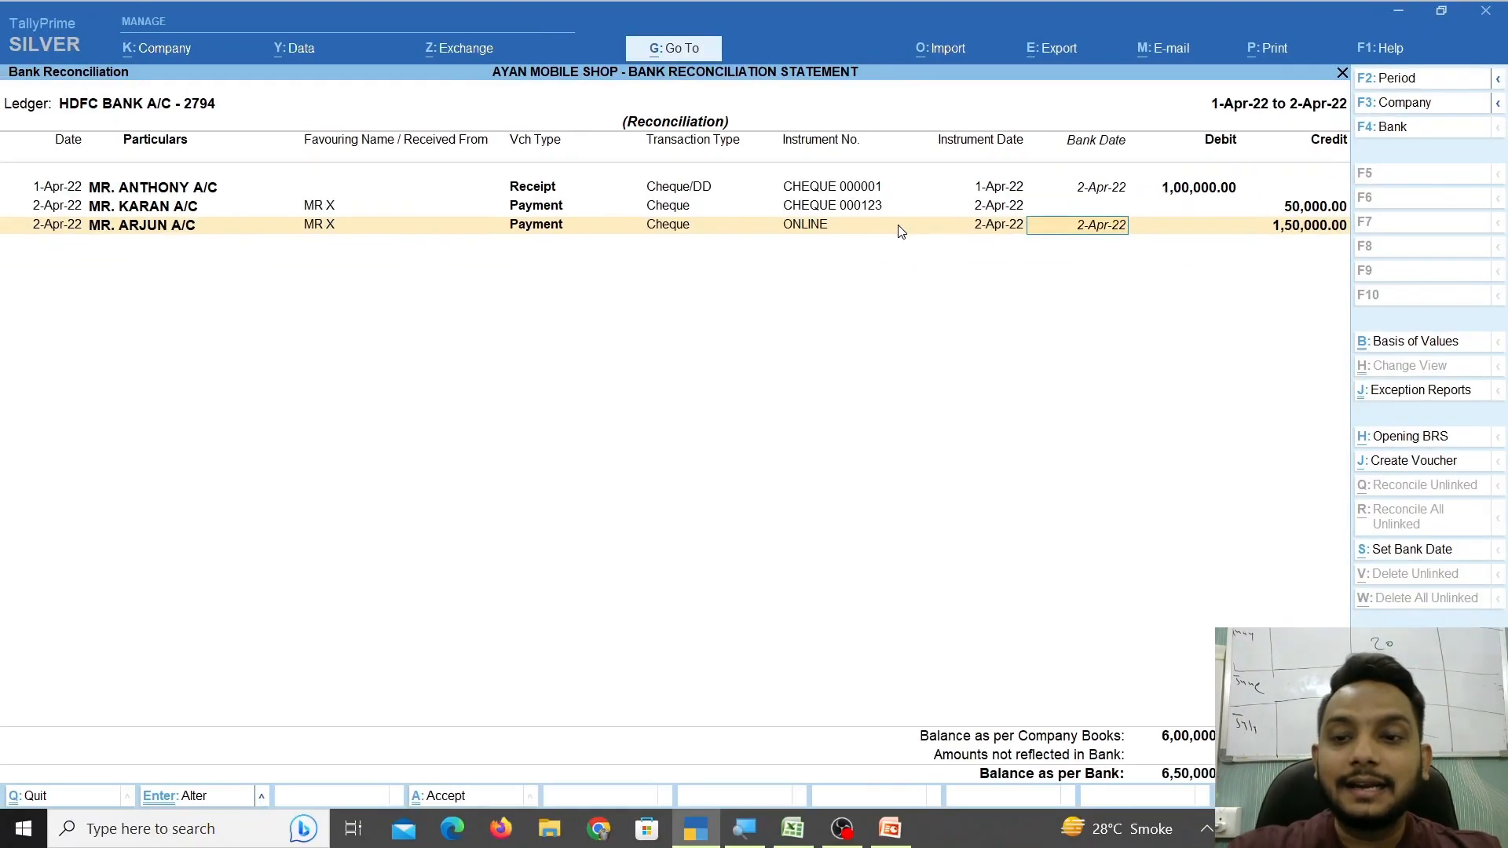
pyautogui.press('Escape')
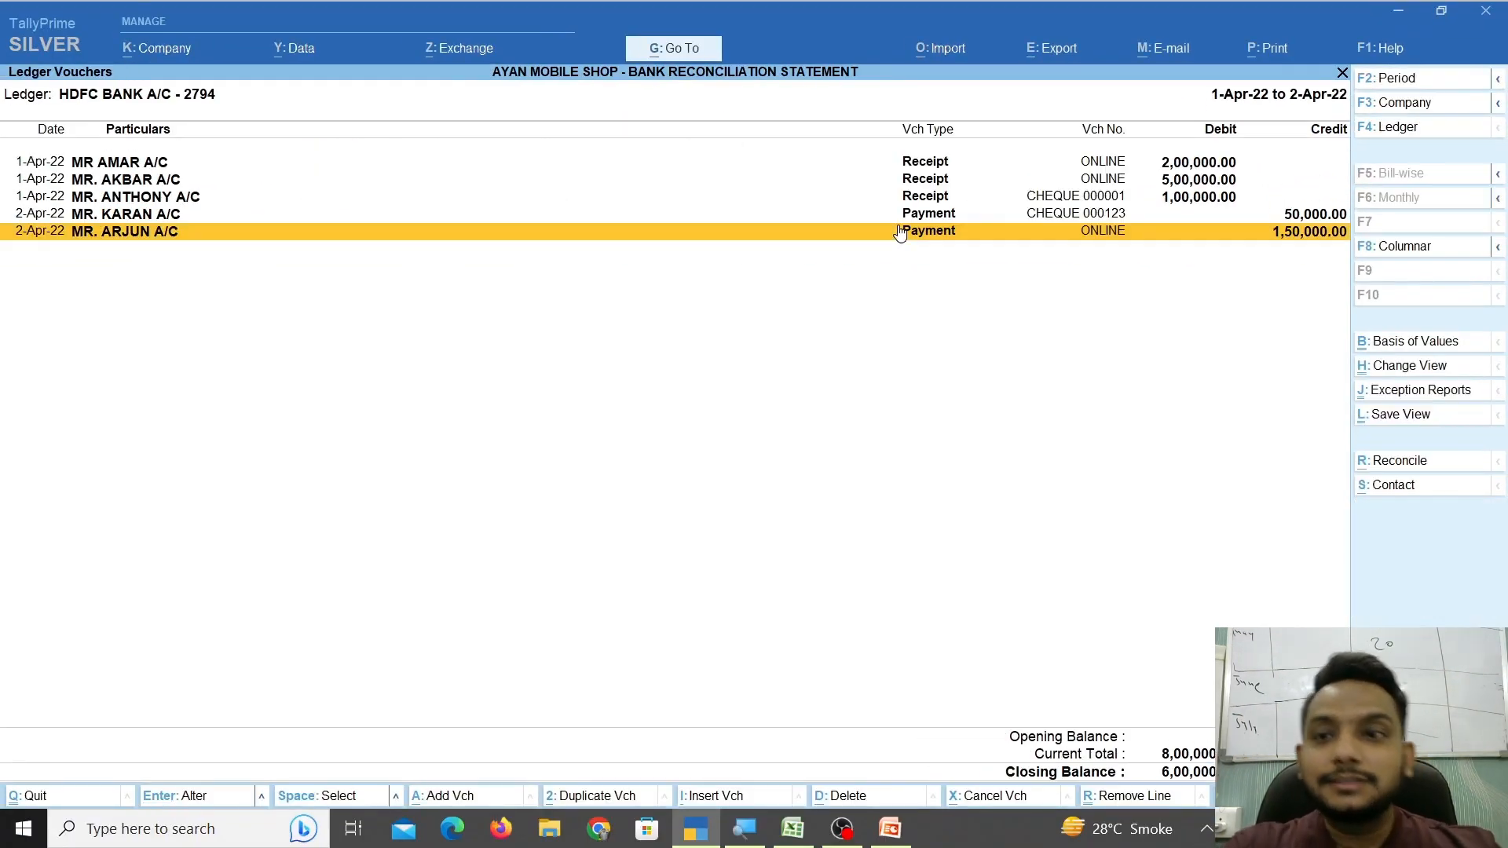
pyautogui.press('alt')
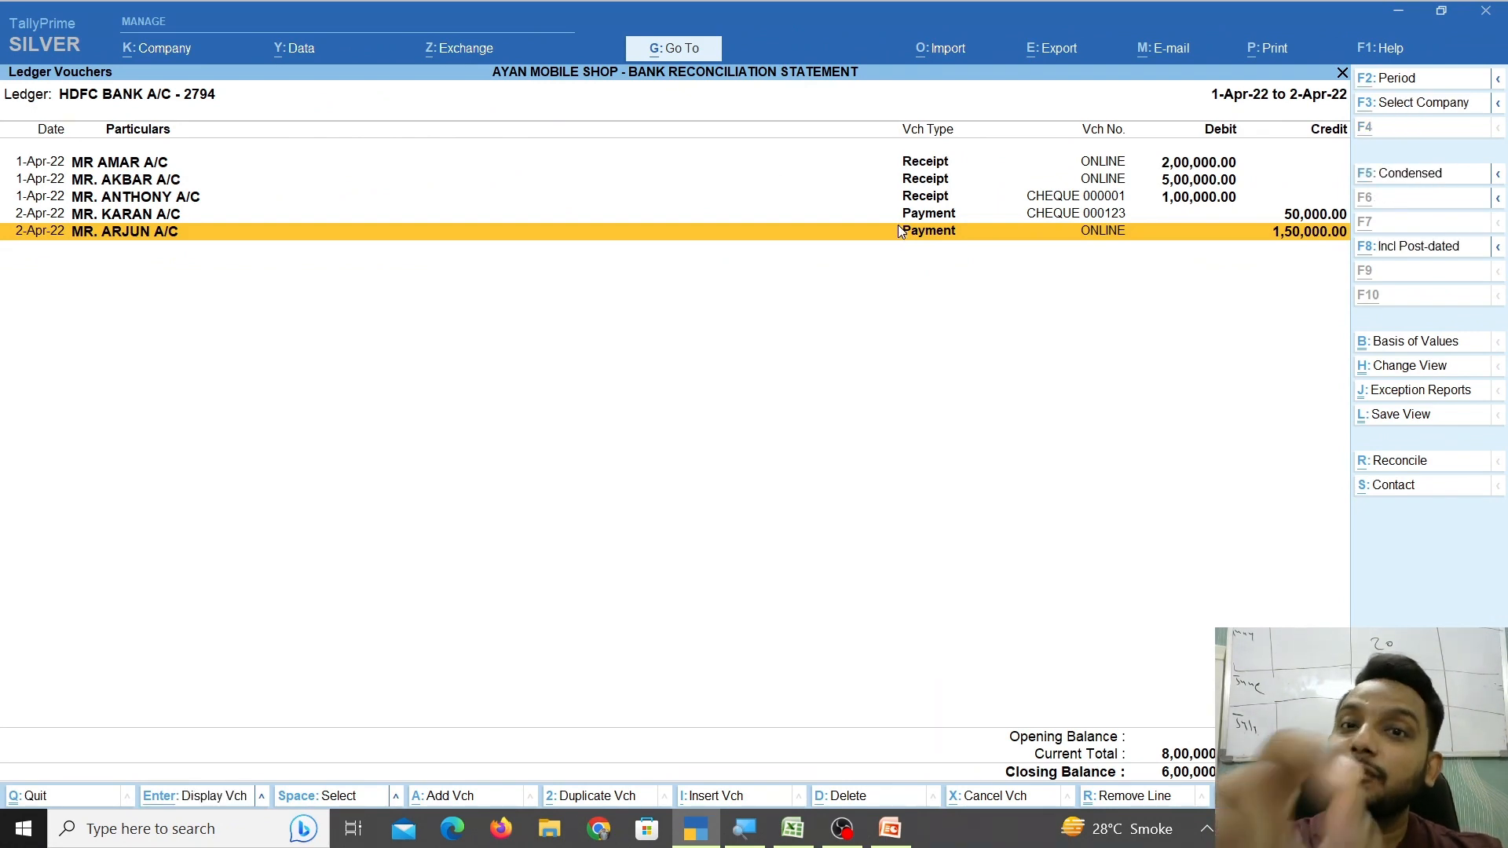
pyautogui.hotkey('ctrl', 'r')
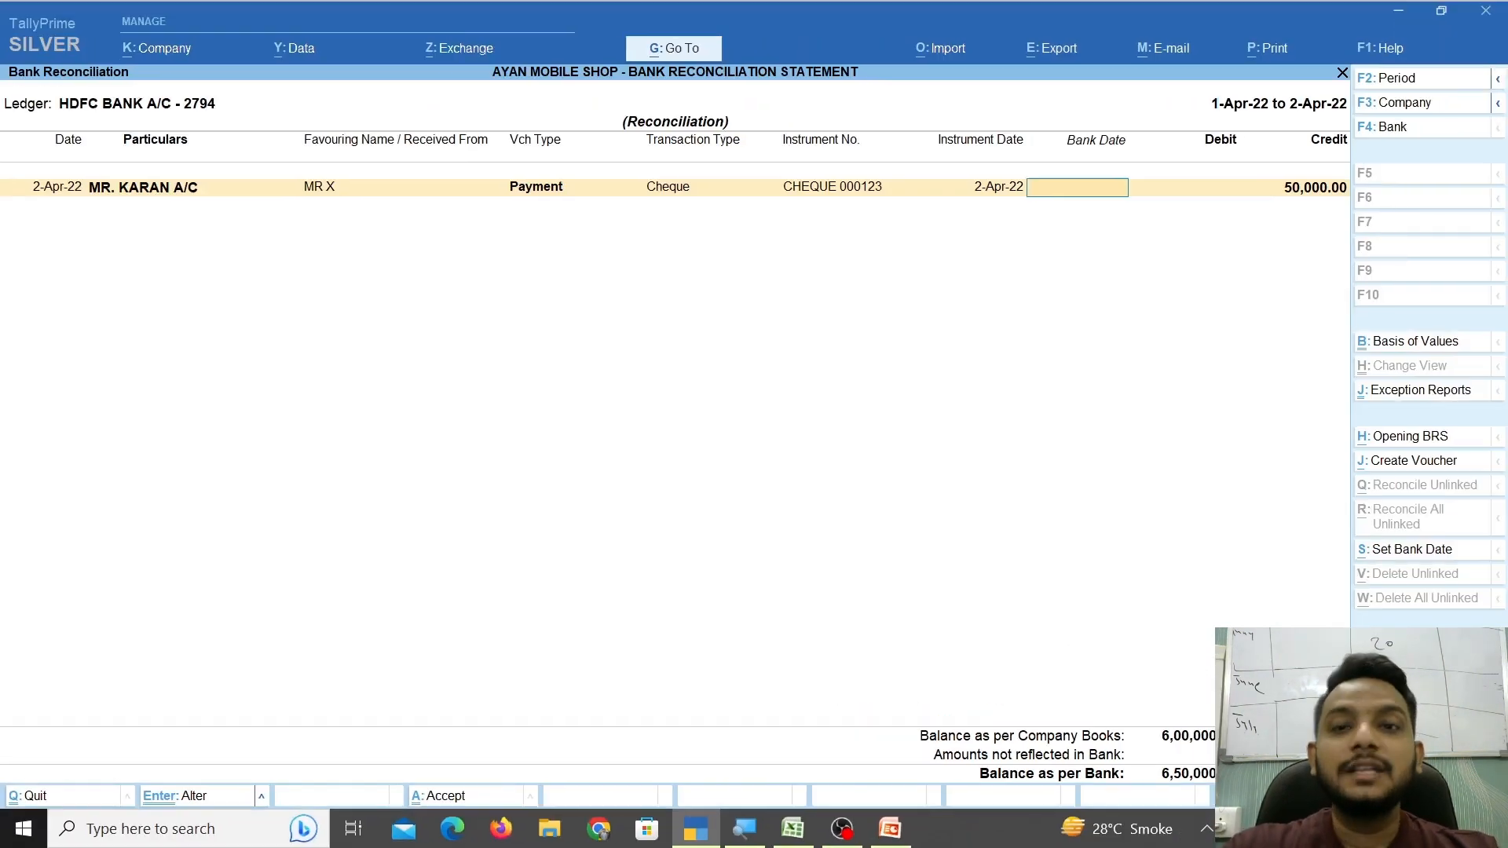
# Return to the ledger vouchers and extend the period's end date to 3.4.
pyautogui.press('Escape')
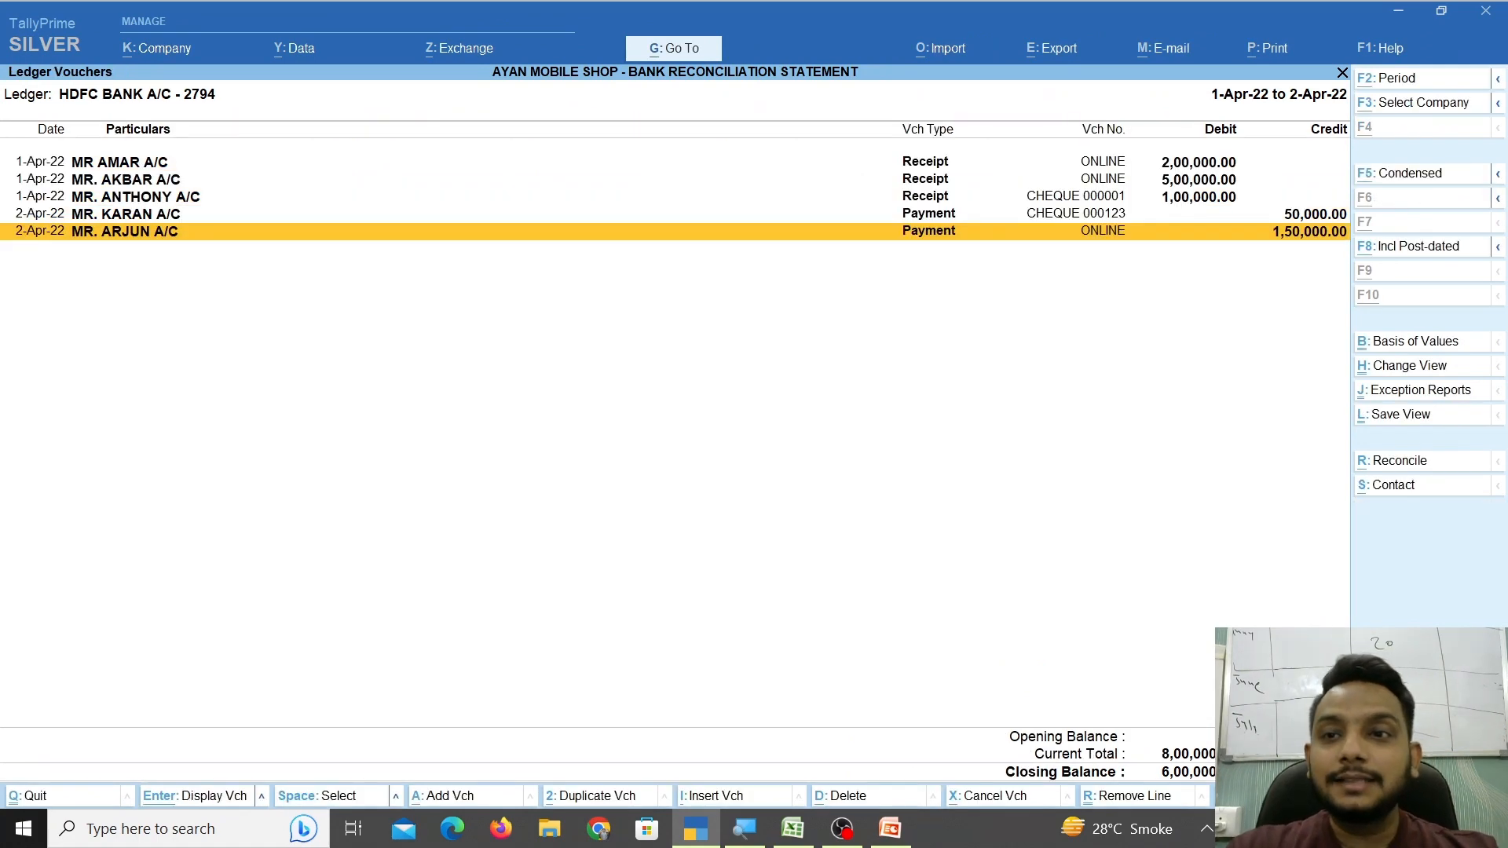
pyautogui.hotkey('alt', 'F2')
pyautogui.write('3.4')
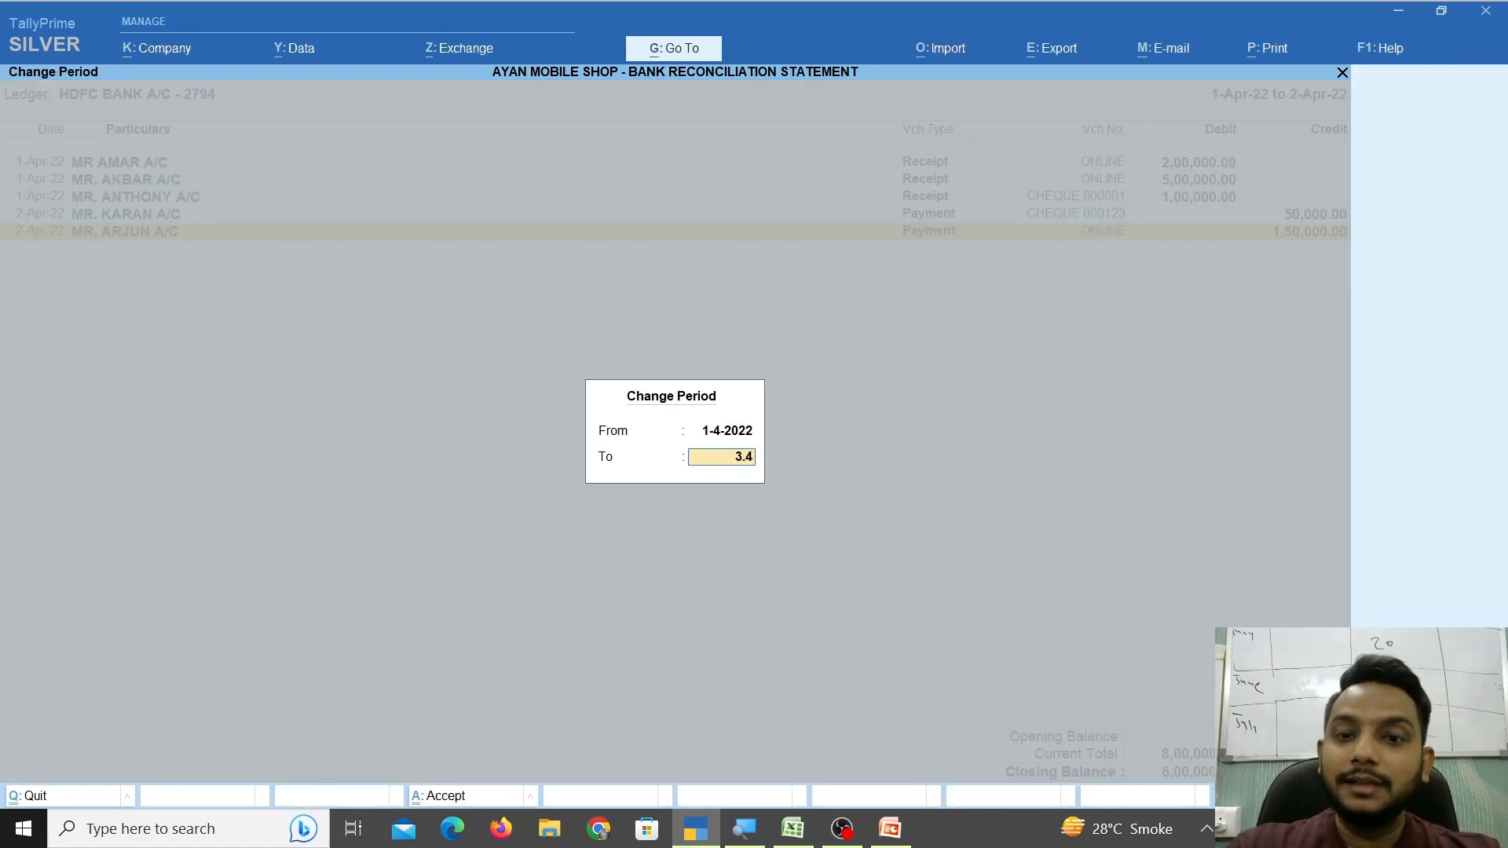
pyautogui.press('Return')
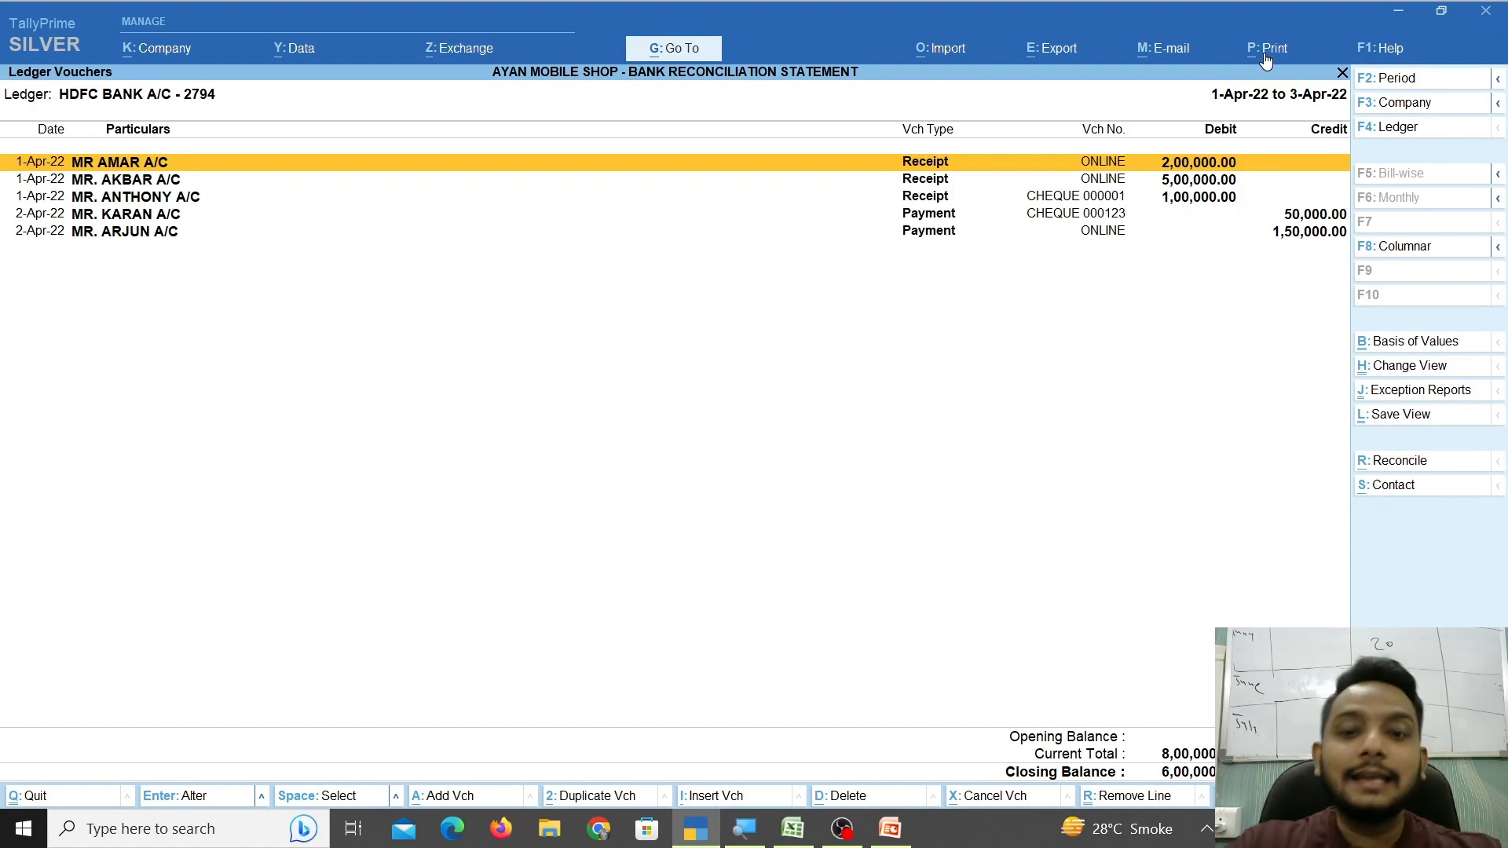
# Switch to the Excel bank statement and filter its Txn Date column to show only 03 April 2022.
pyautogui.click(793, 827)
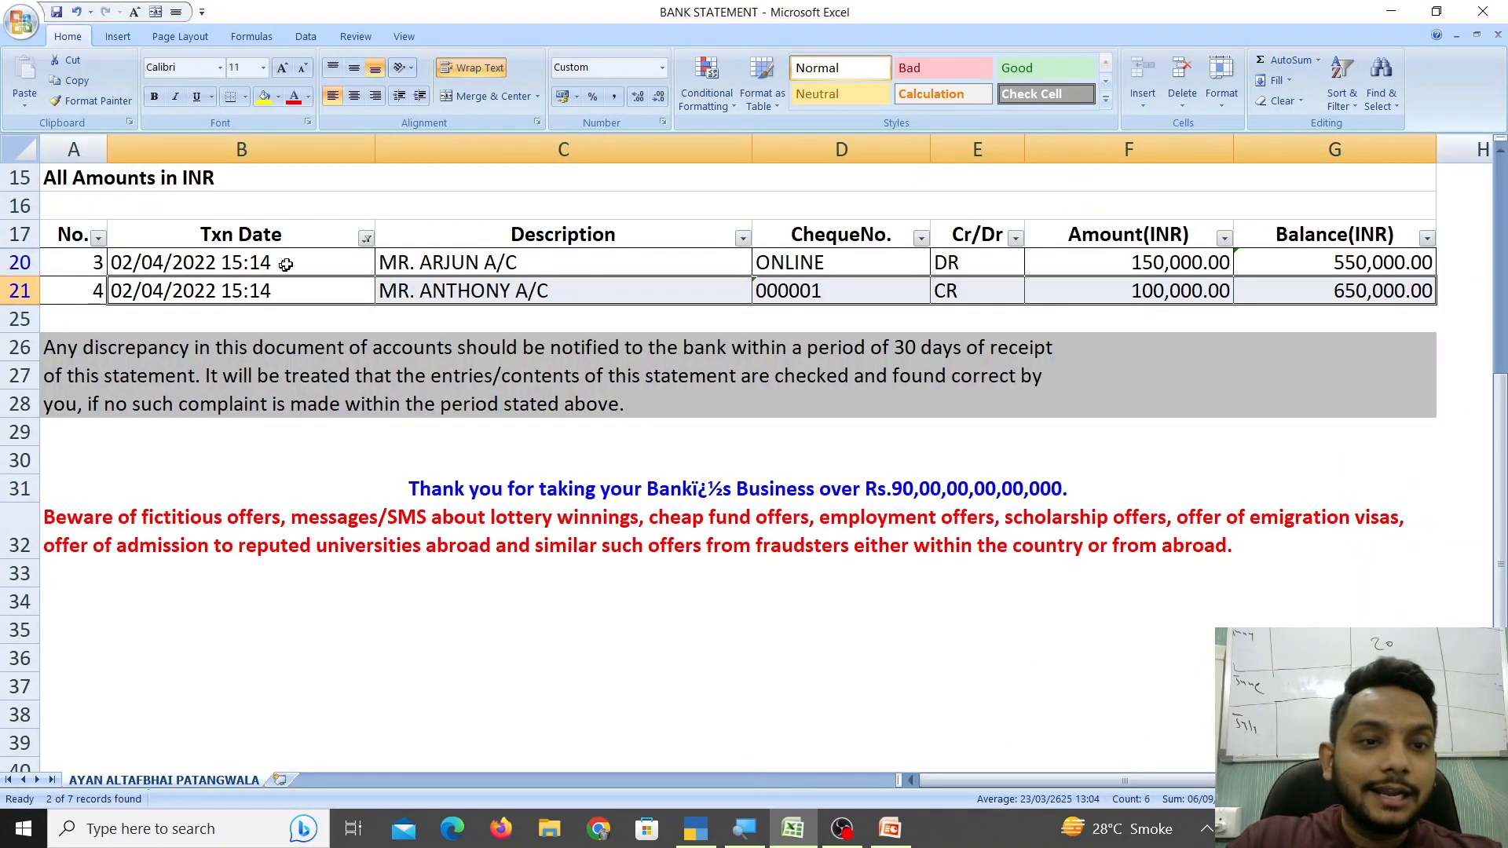
pyautogui.click(366, 238)
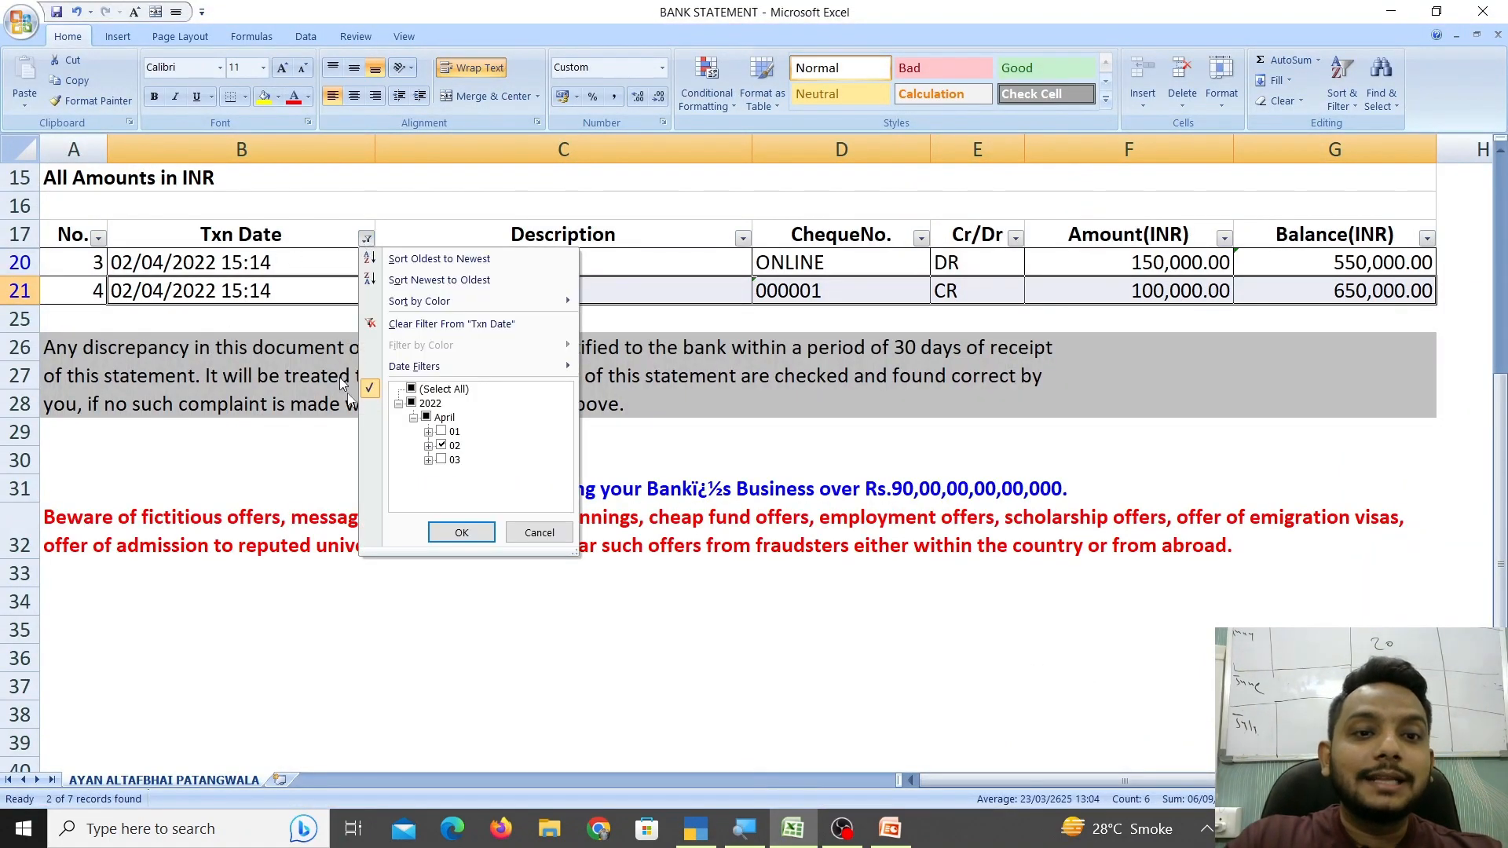
pyautogui.click(441, 446)
pyautogui.click(441, 460)
pyautogui.click(461, 533)
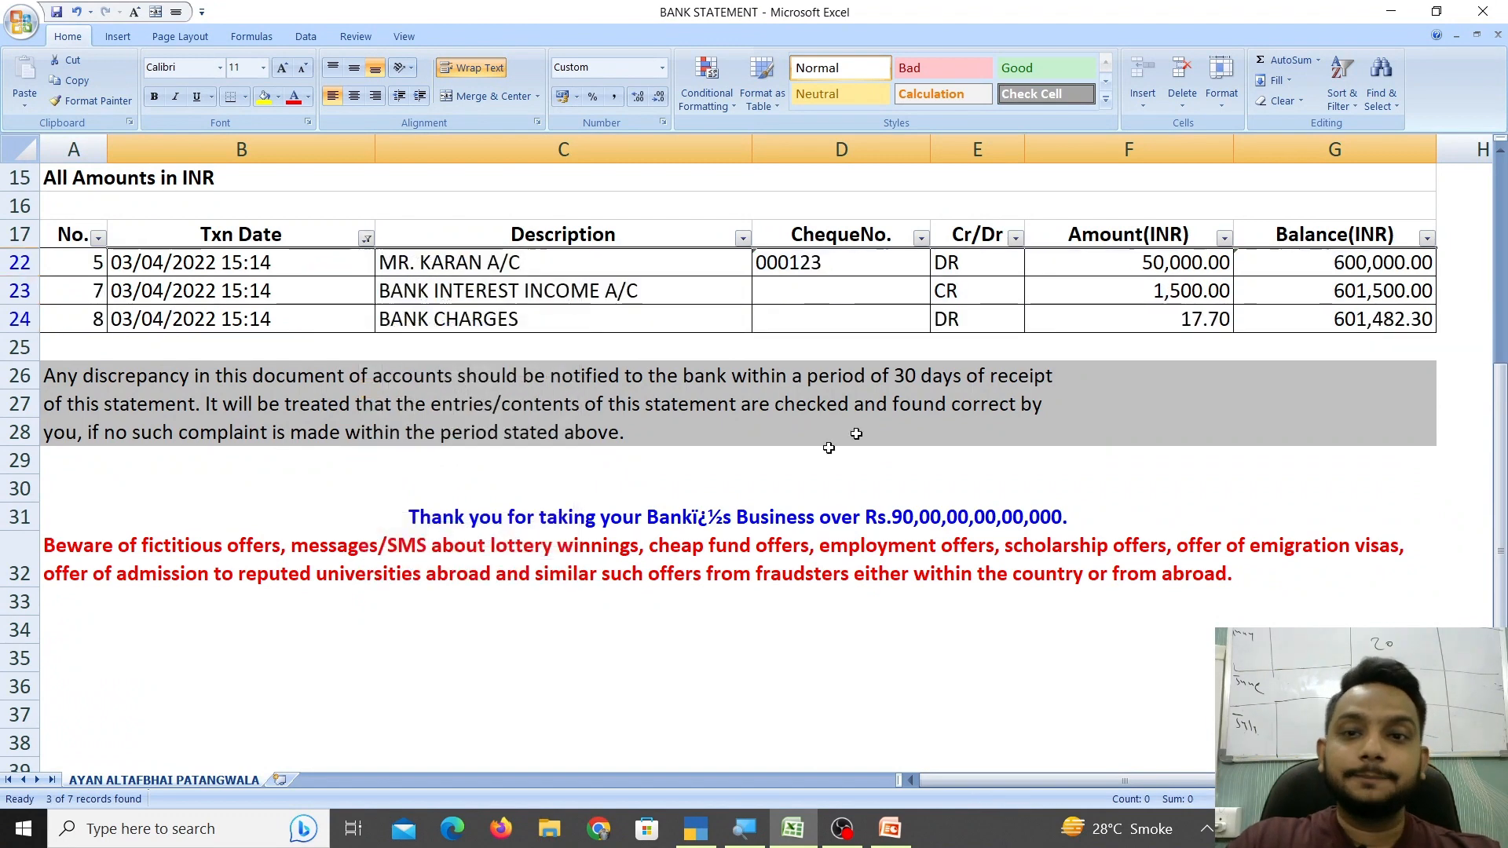
pyautogui.click(856, 433)
# Check the 50,000 cheque debit in the Excel statement and open the bank reconciliation for the extended period in TallyPrime.
pyautogui.click(212, 263)
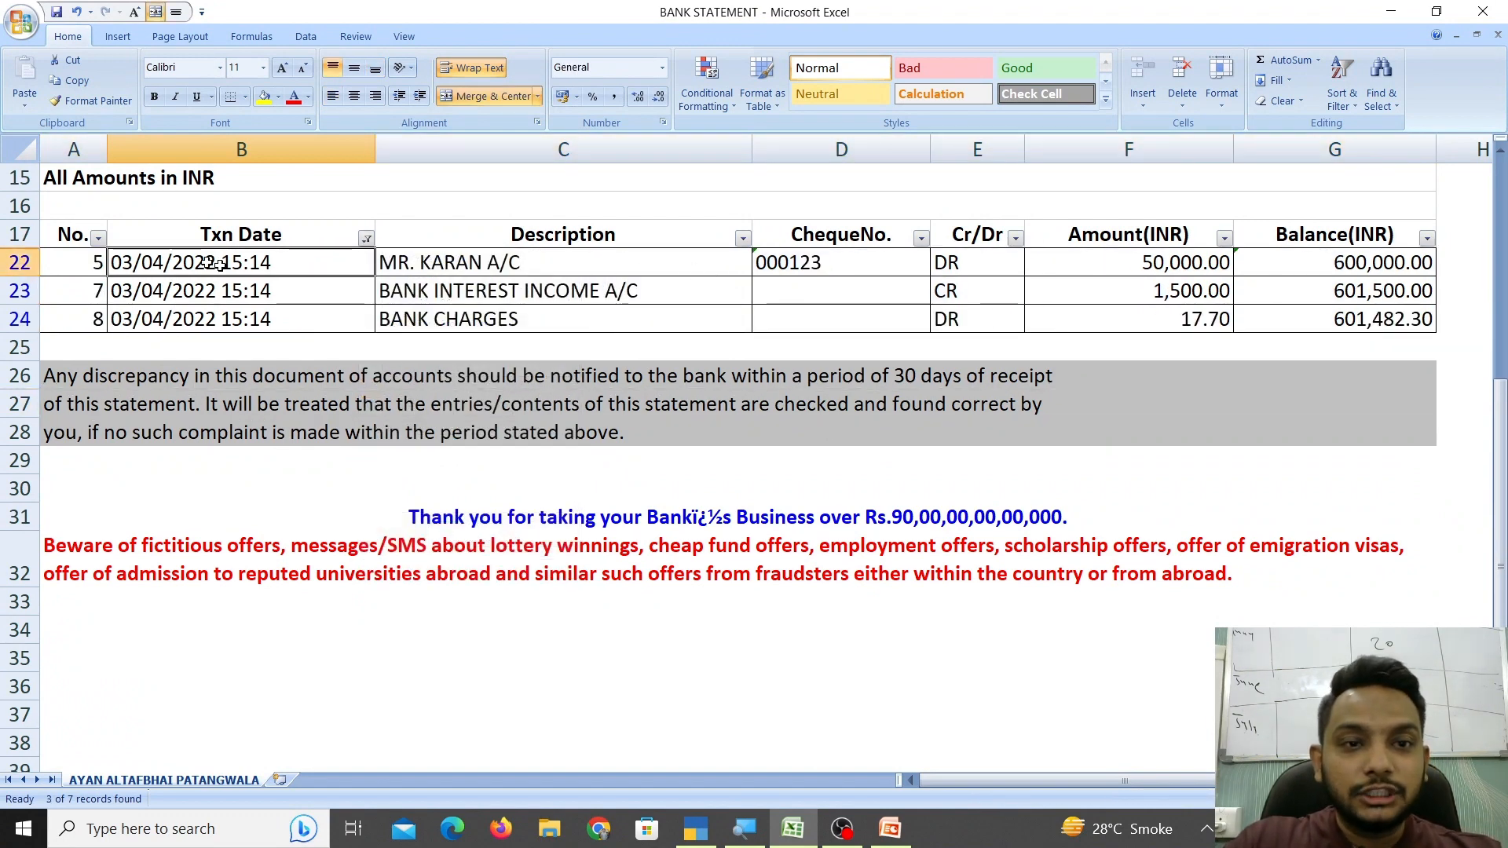
pyautogui.moveTo(212, 263); pyautogui.dragTo(1225, 268)
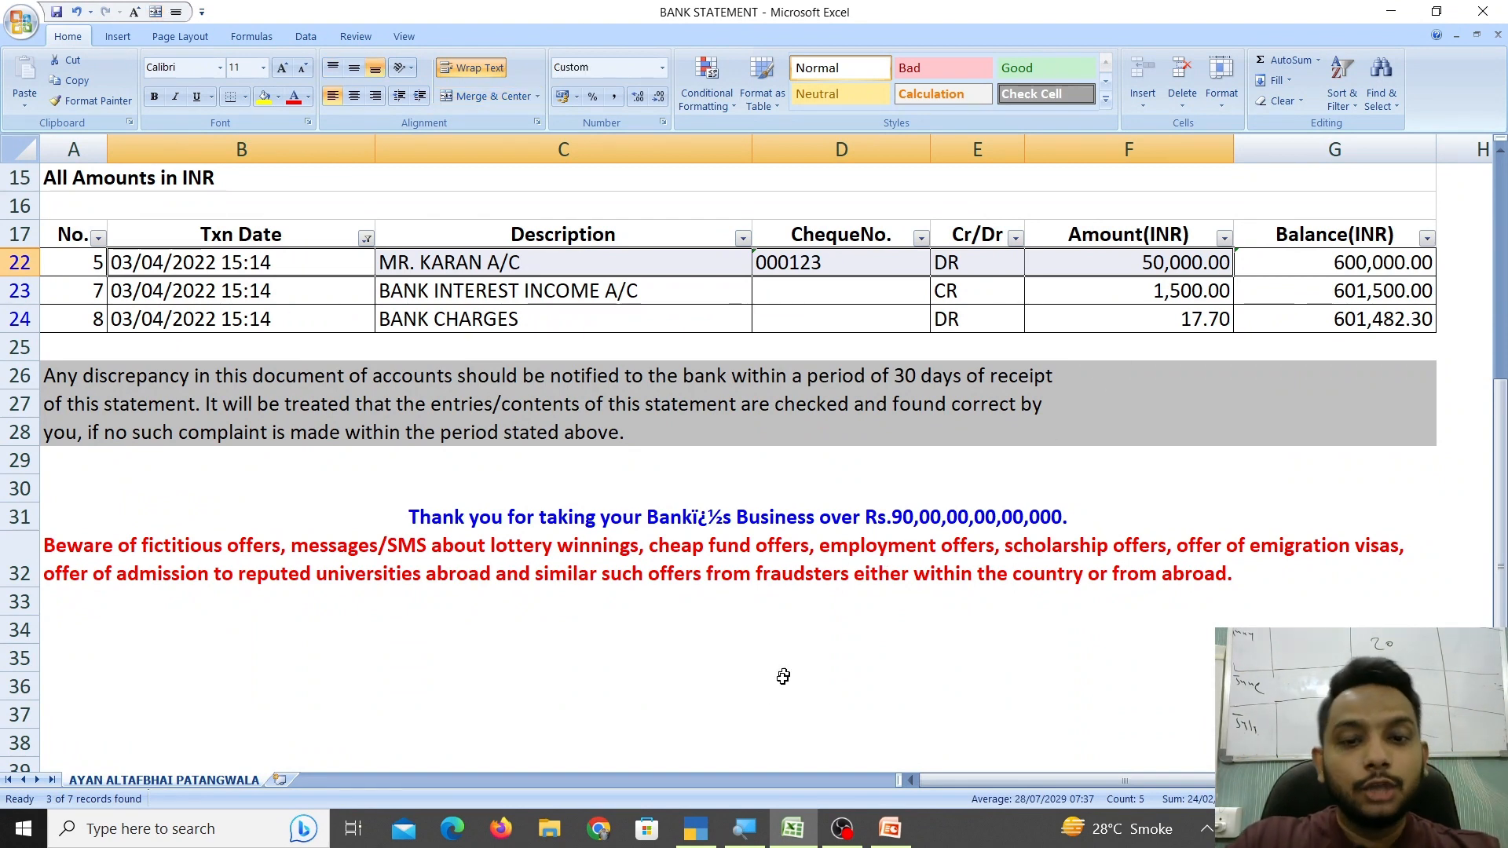
pyautogui.click(696, 829)
pyautogui.hotkey('ctrl', 'r')
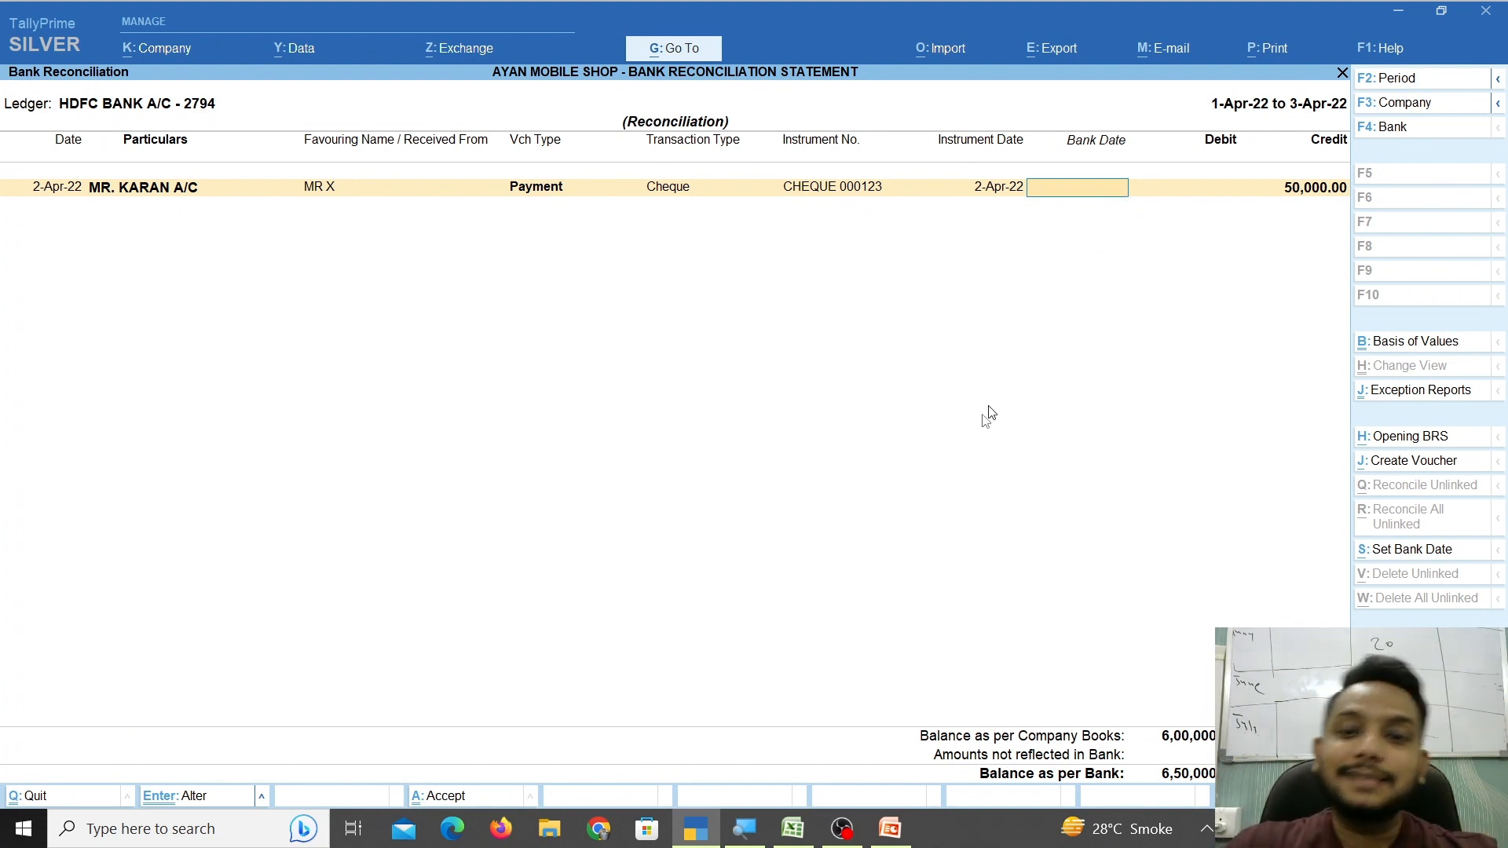
# Go over the 03/04/2022 entries in the Excel statement, examining the bank interest income and bank charges rows.
pyautogui.click(809, 831)
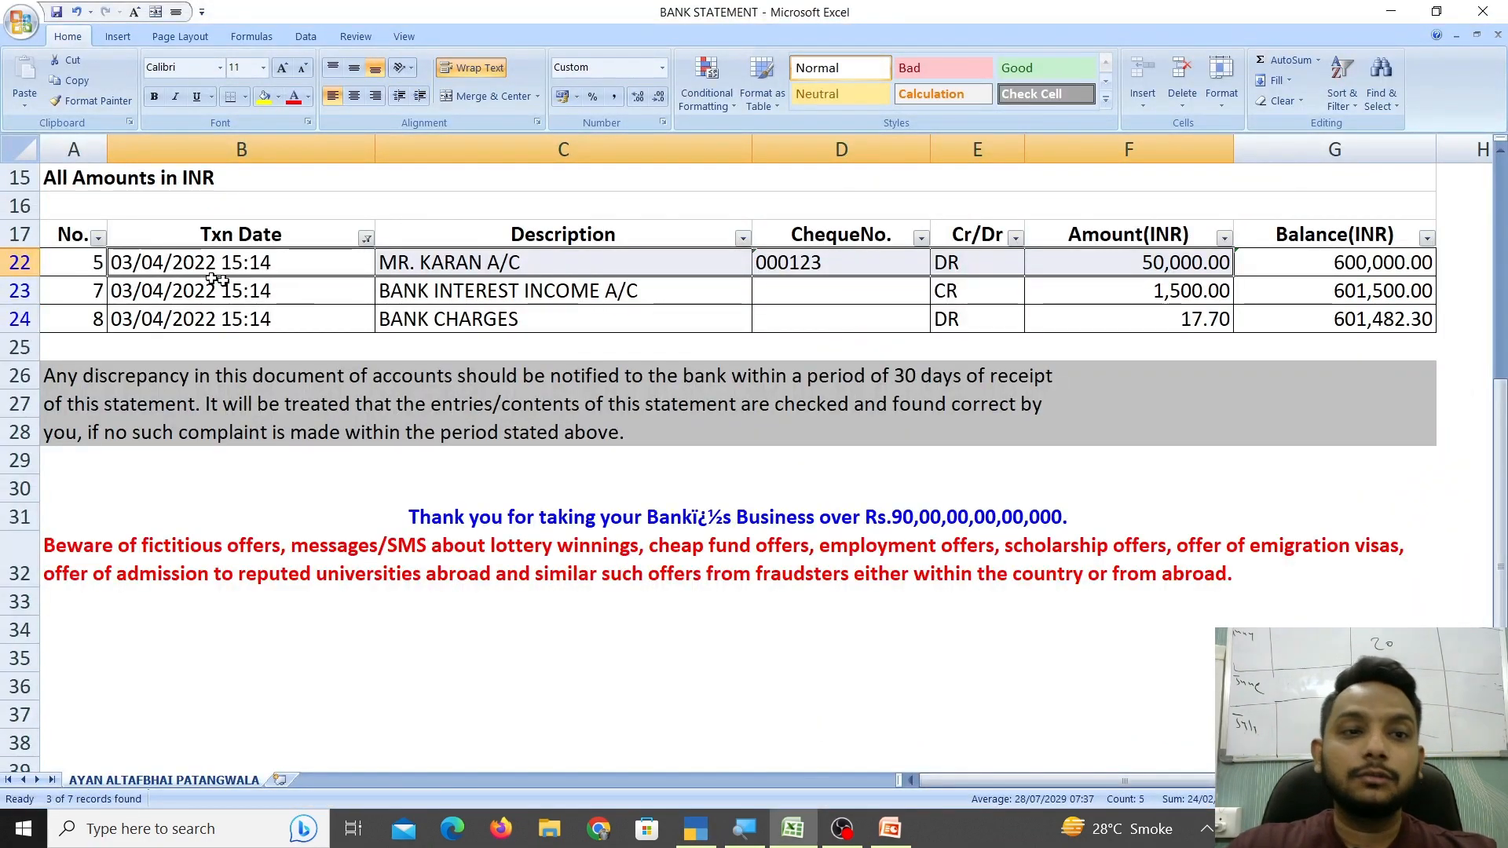
pyautogui.click(182, 265)
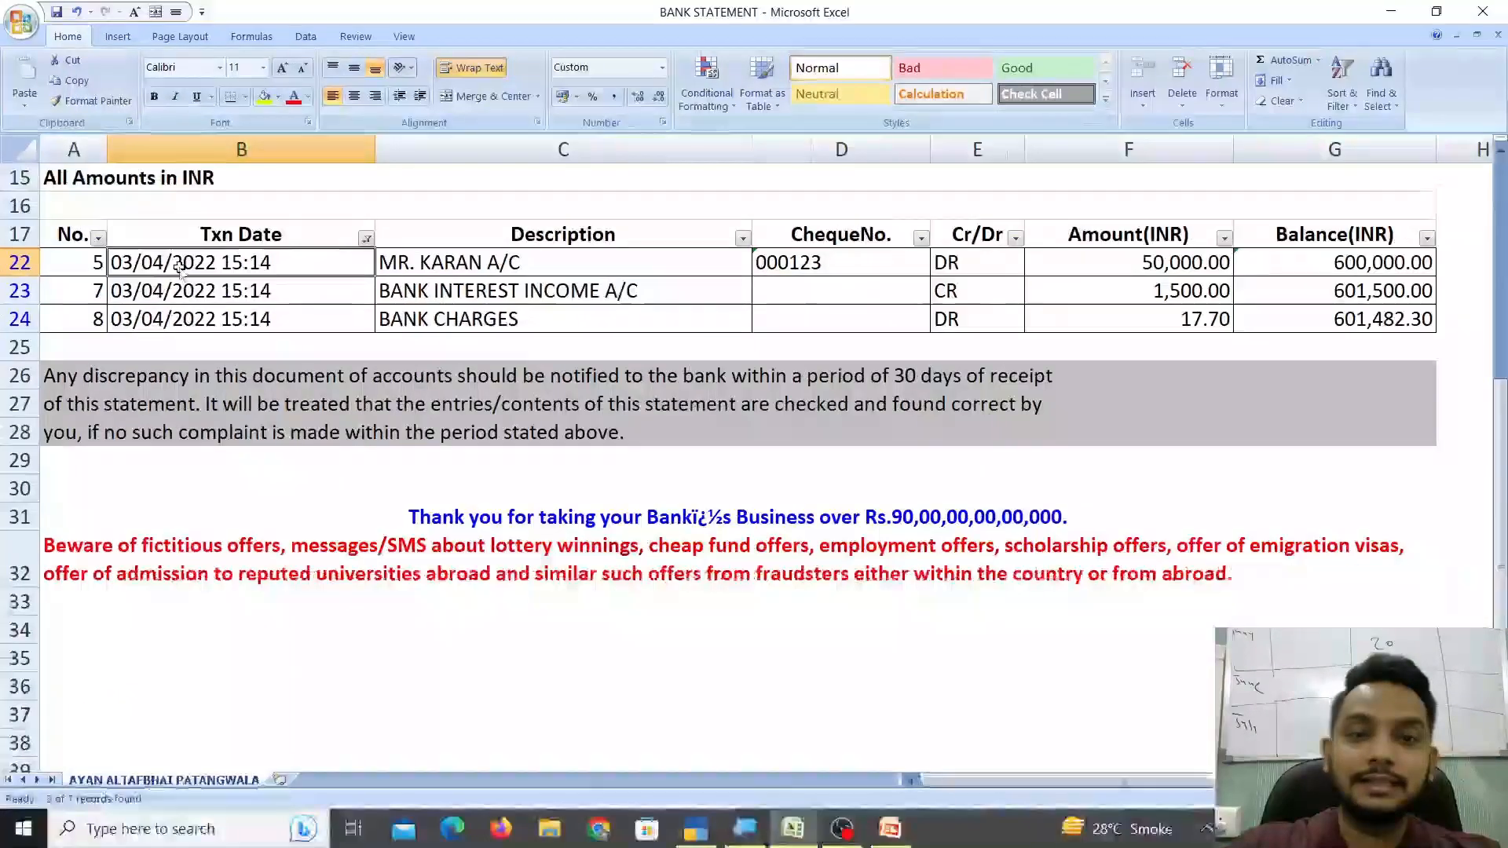
pyautogui.click(1151, 271)
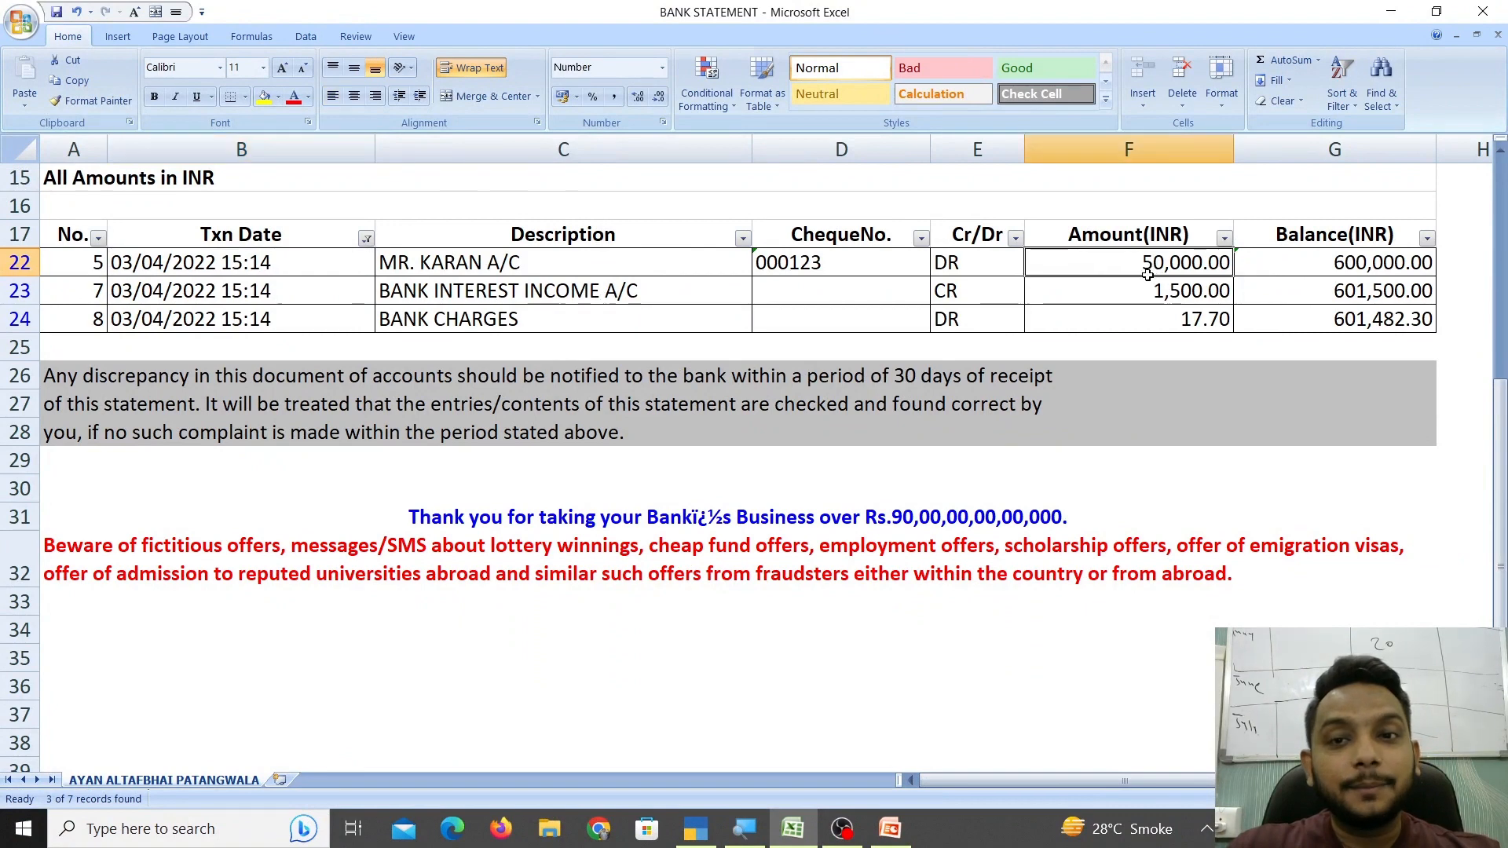
pyautogui.moveTo(1160, 292); pyautogui.dragTo(1174, 313)
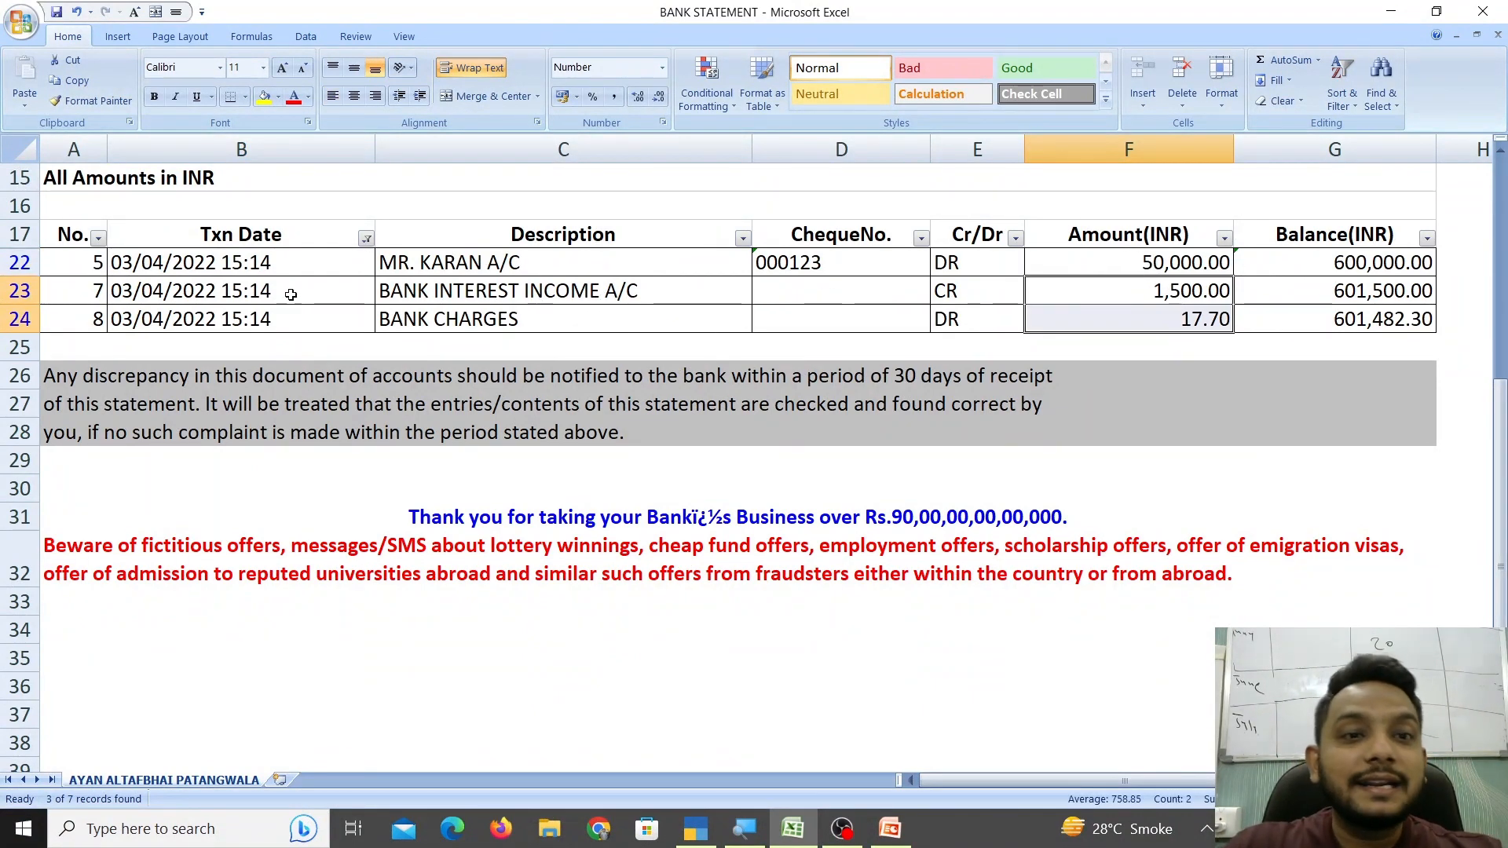
pyautogui.moveTo(174, 290); pyautogui.dragTo(1178, 292)
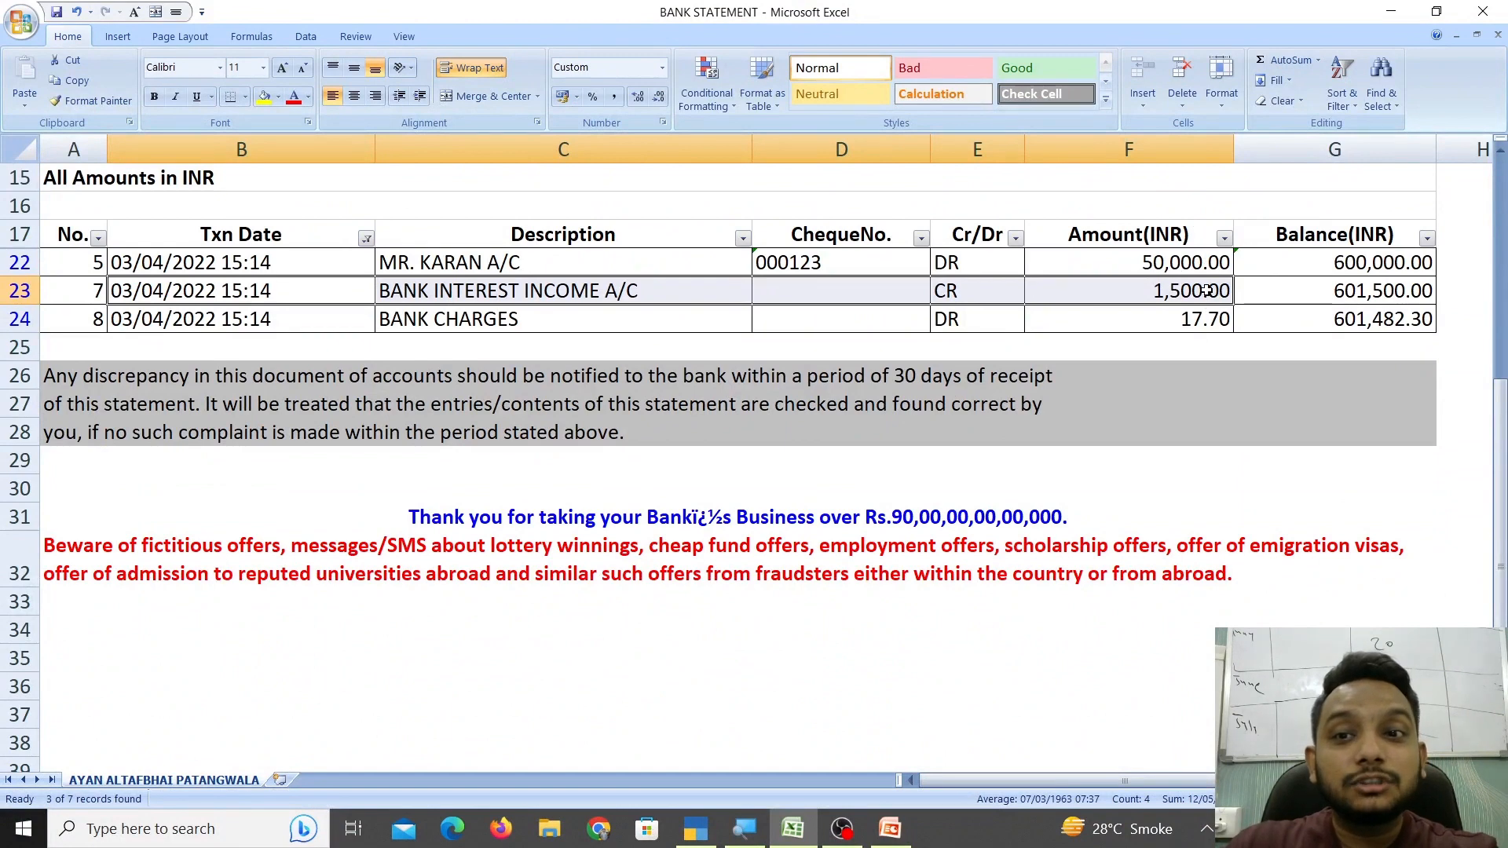
pyautogui.moveTo(1207, 290); pyautogui.dragTo(515, 344)
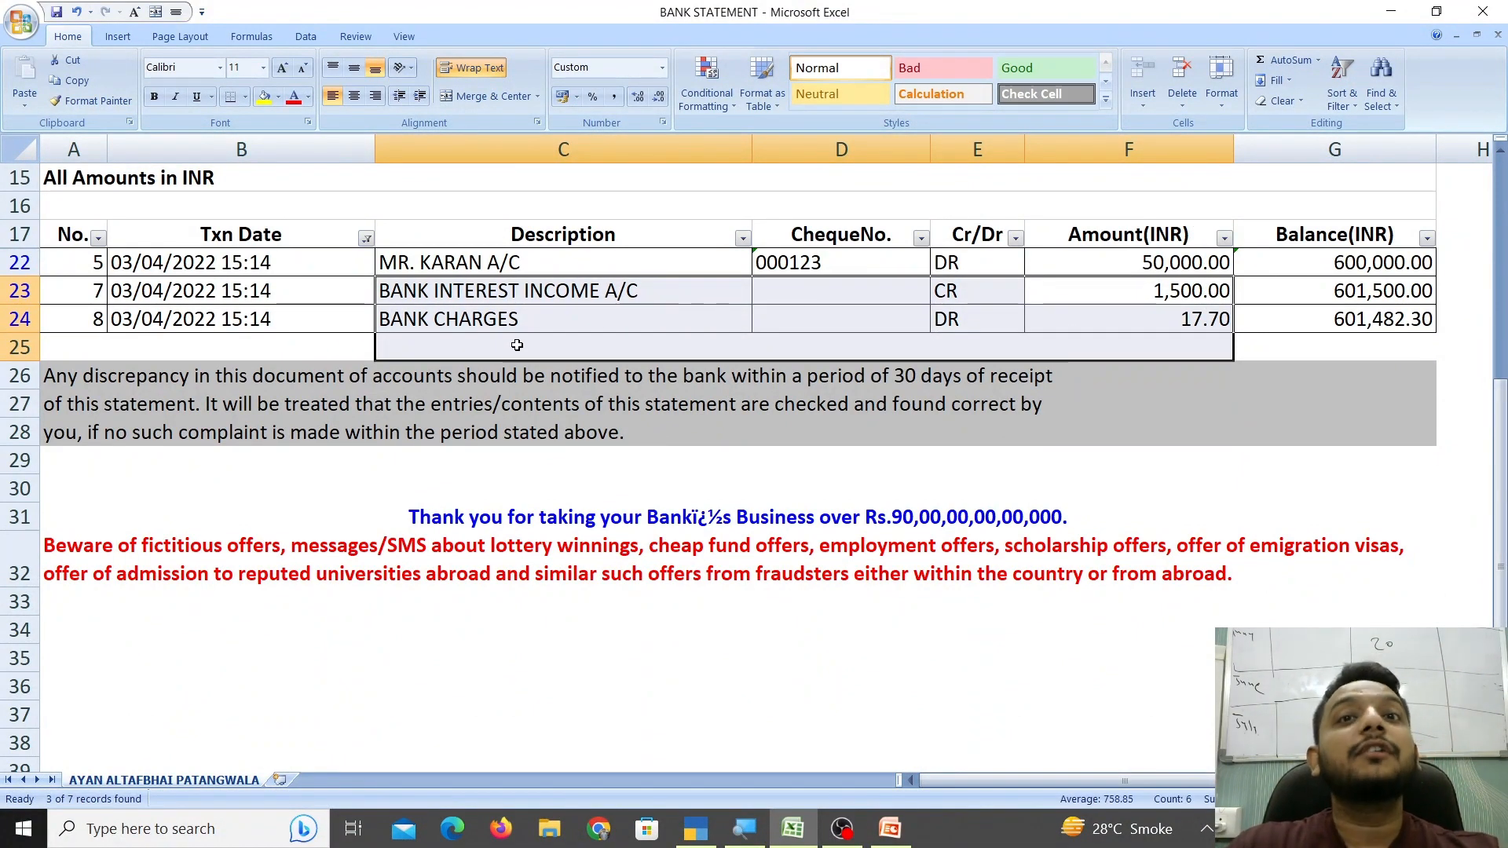
pyautogui.moveTo(517, 346); pyautogui.dragTo(239, 319)
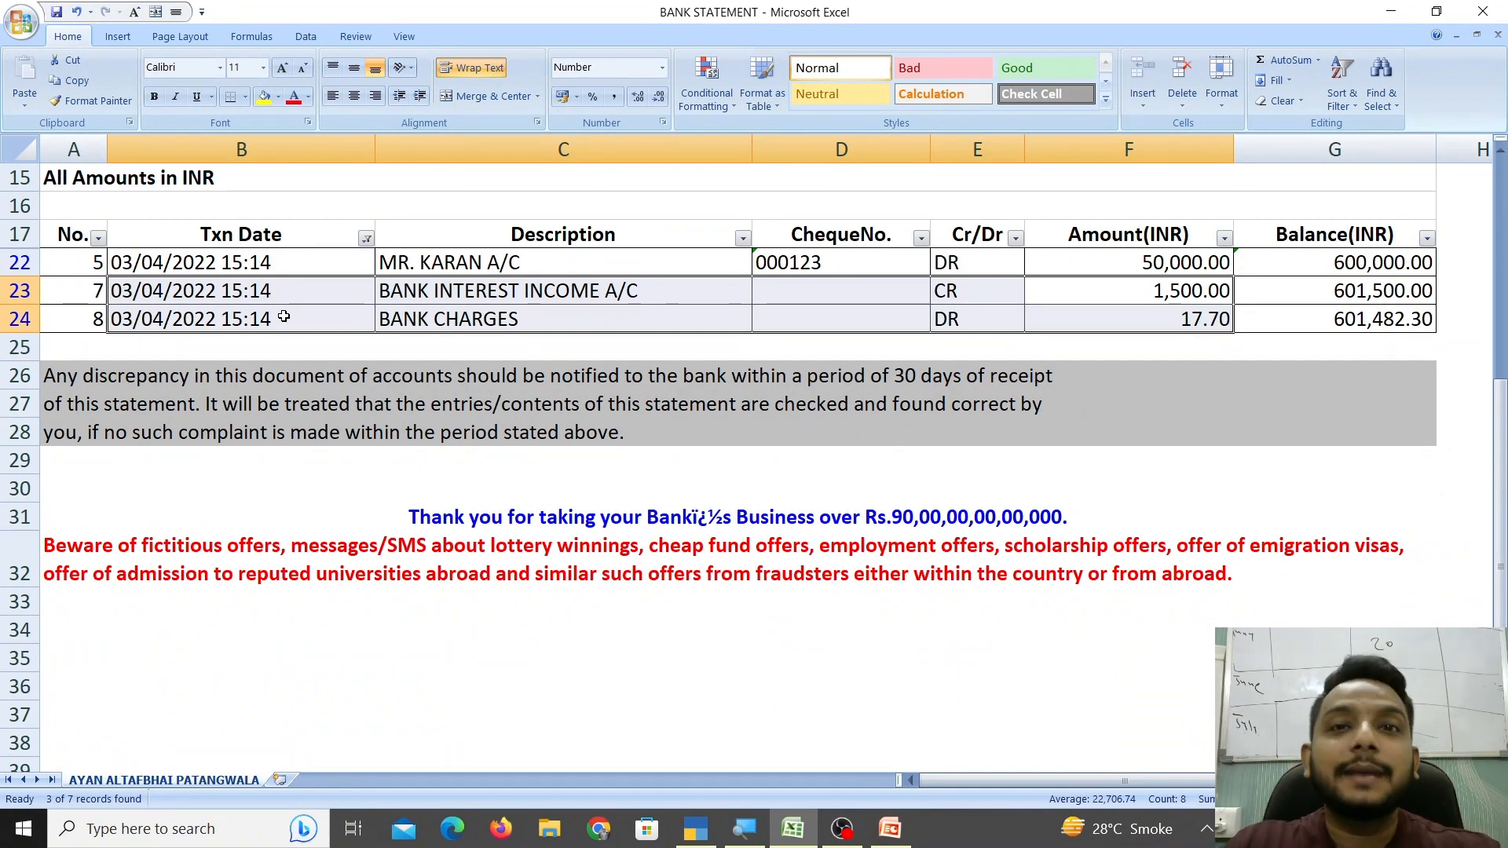
# Return to the ledger vouchers in TallyPrime and add a new receipt voucher after the last 2-Apr-22 payment.
pyautogui.click(690, 834)
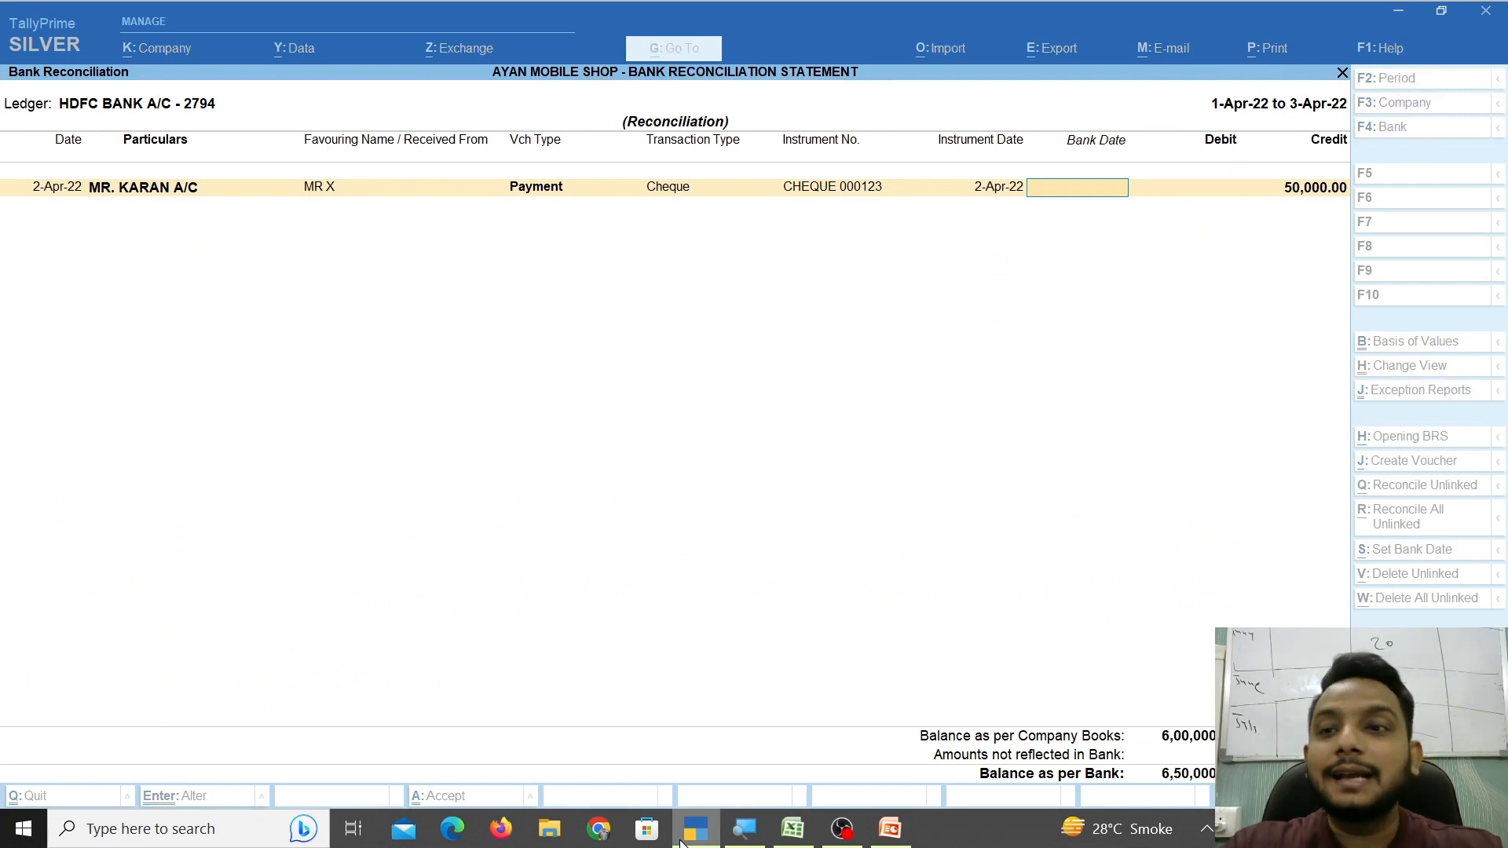
pyautogui.press('Escape')
pyautogui.press('Down')
pyautogui.press('Down')
pyautogui.press('Down')
pyautogui.press('Down')
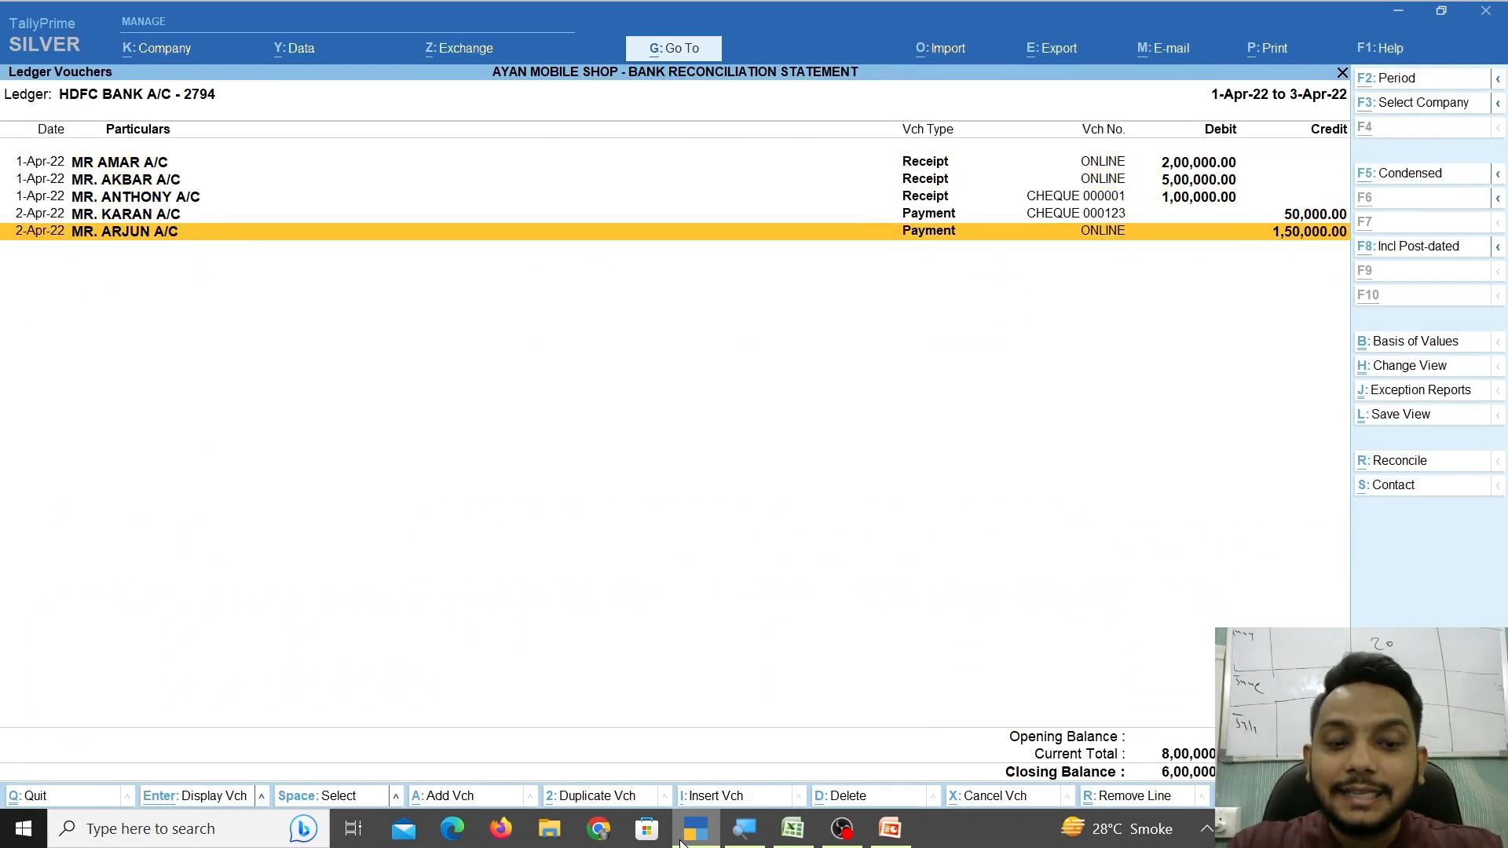
pyautogui.hotkey('alt', 'a')
pyautogui.press('F6')
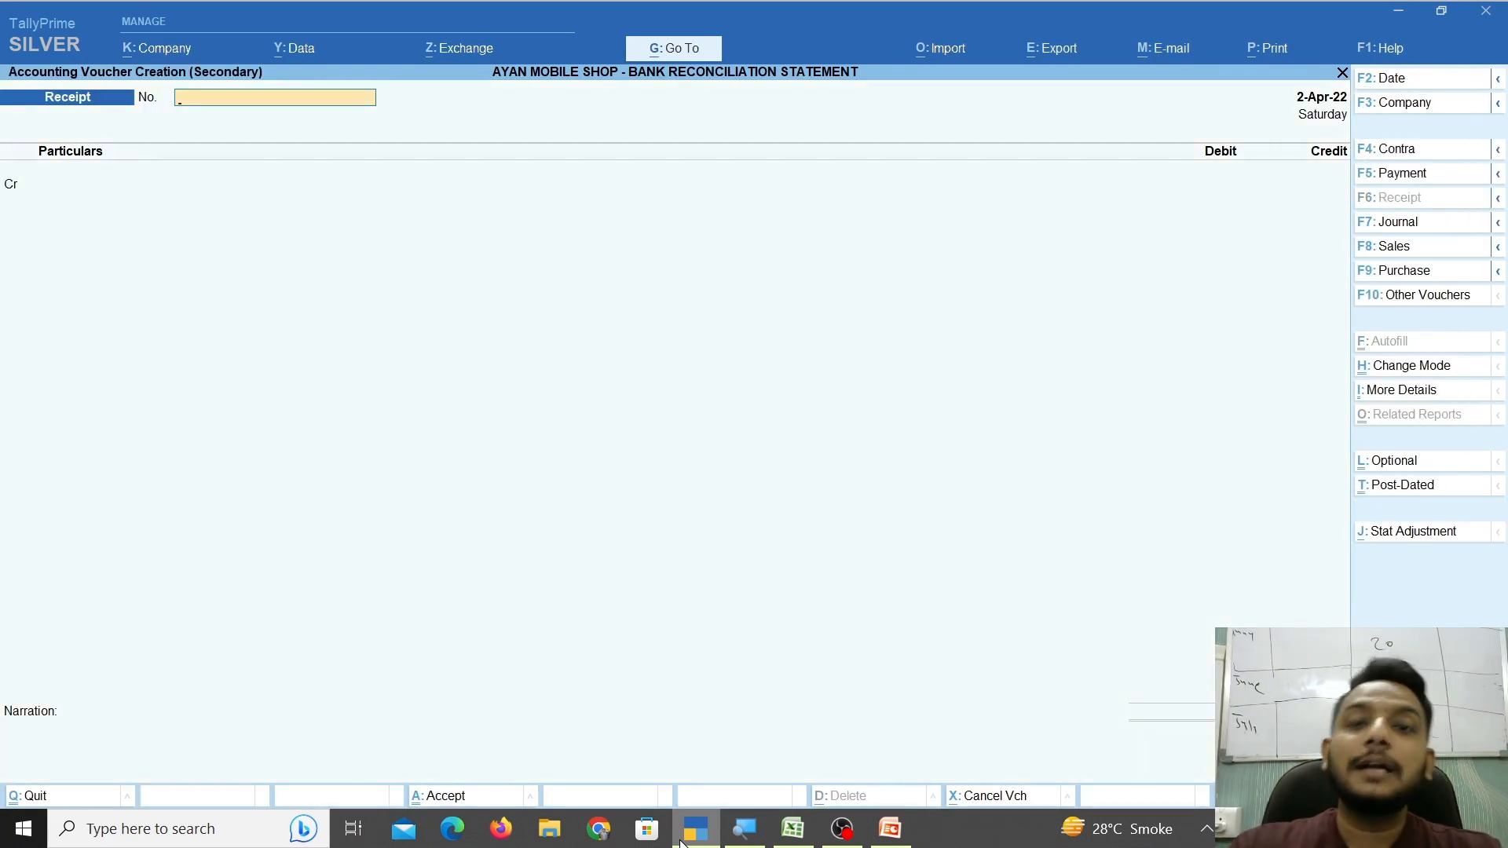
# Create the ledger INTEREST INCOME A/C under Indirect Incomes as the receipt voucher's credit account.
pyautogui.press('Return')
pyautogui.write('ITE')
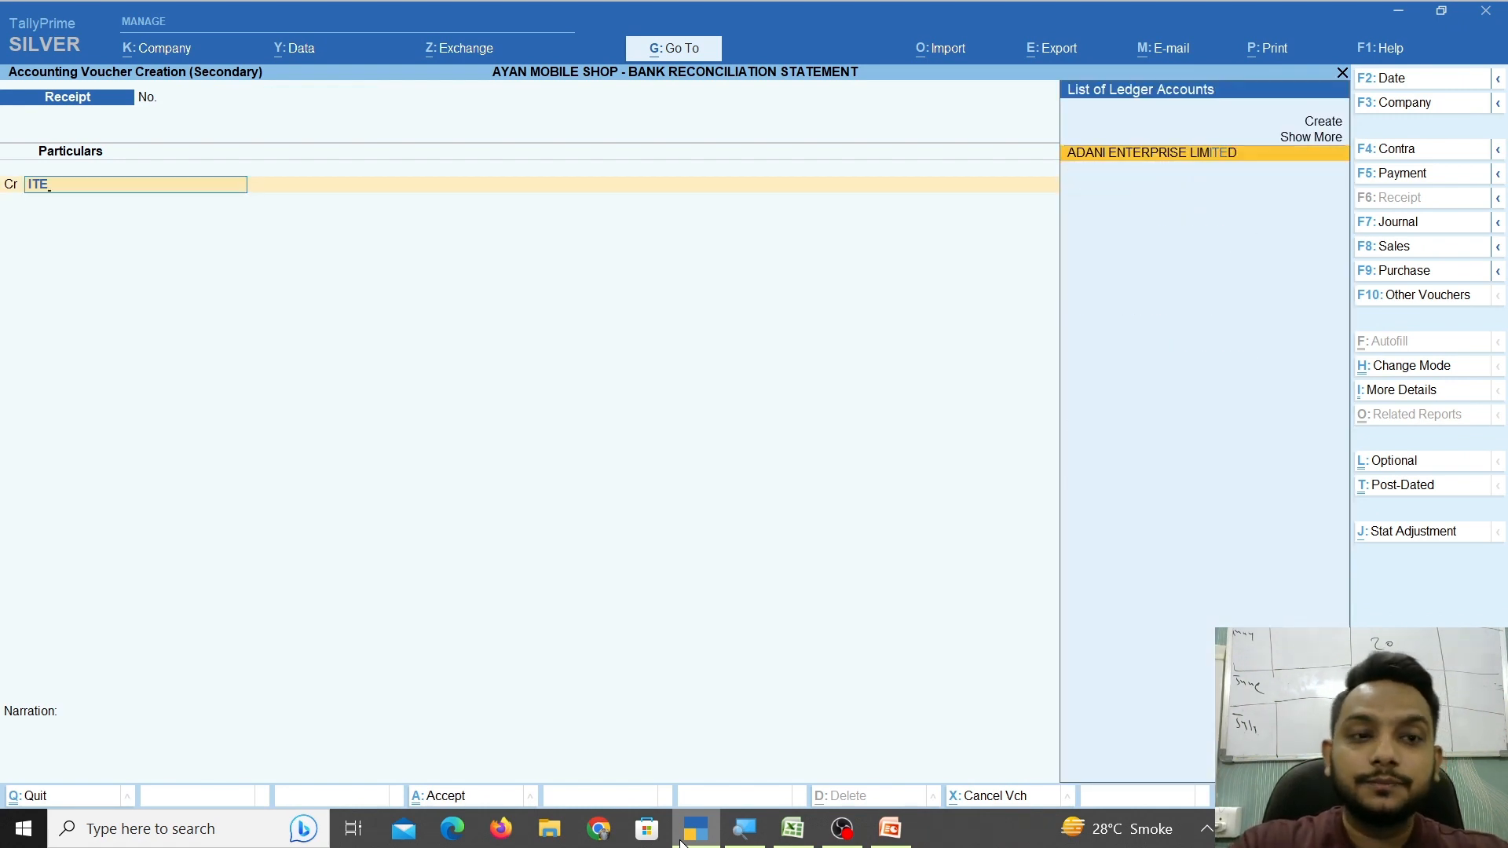
pyautogui.hotkey('alt', 'c')
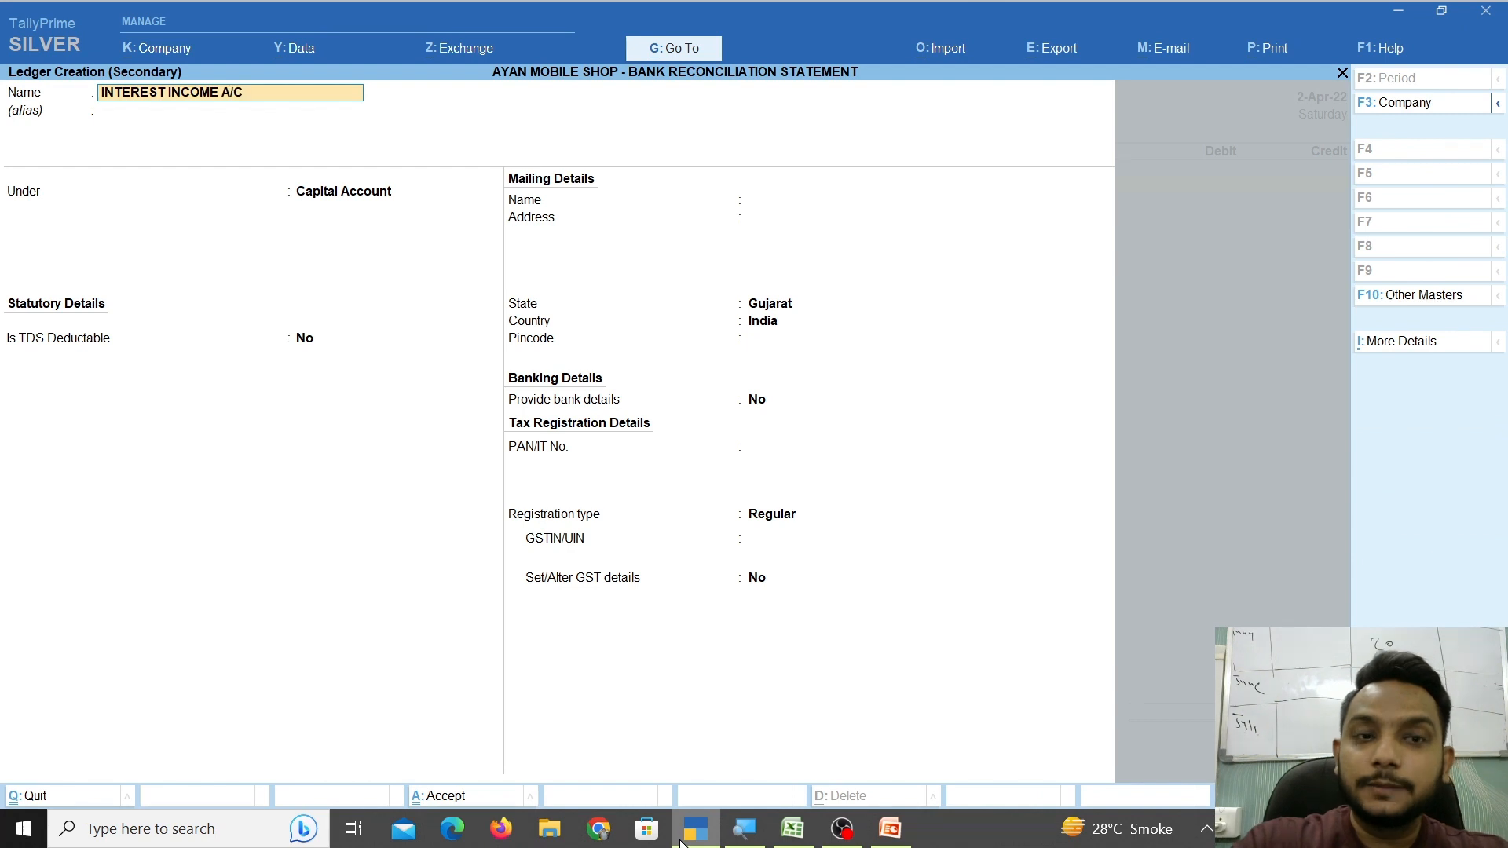
pyautogui.press('Return')
pyautogui.write('INDI')
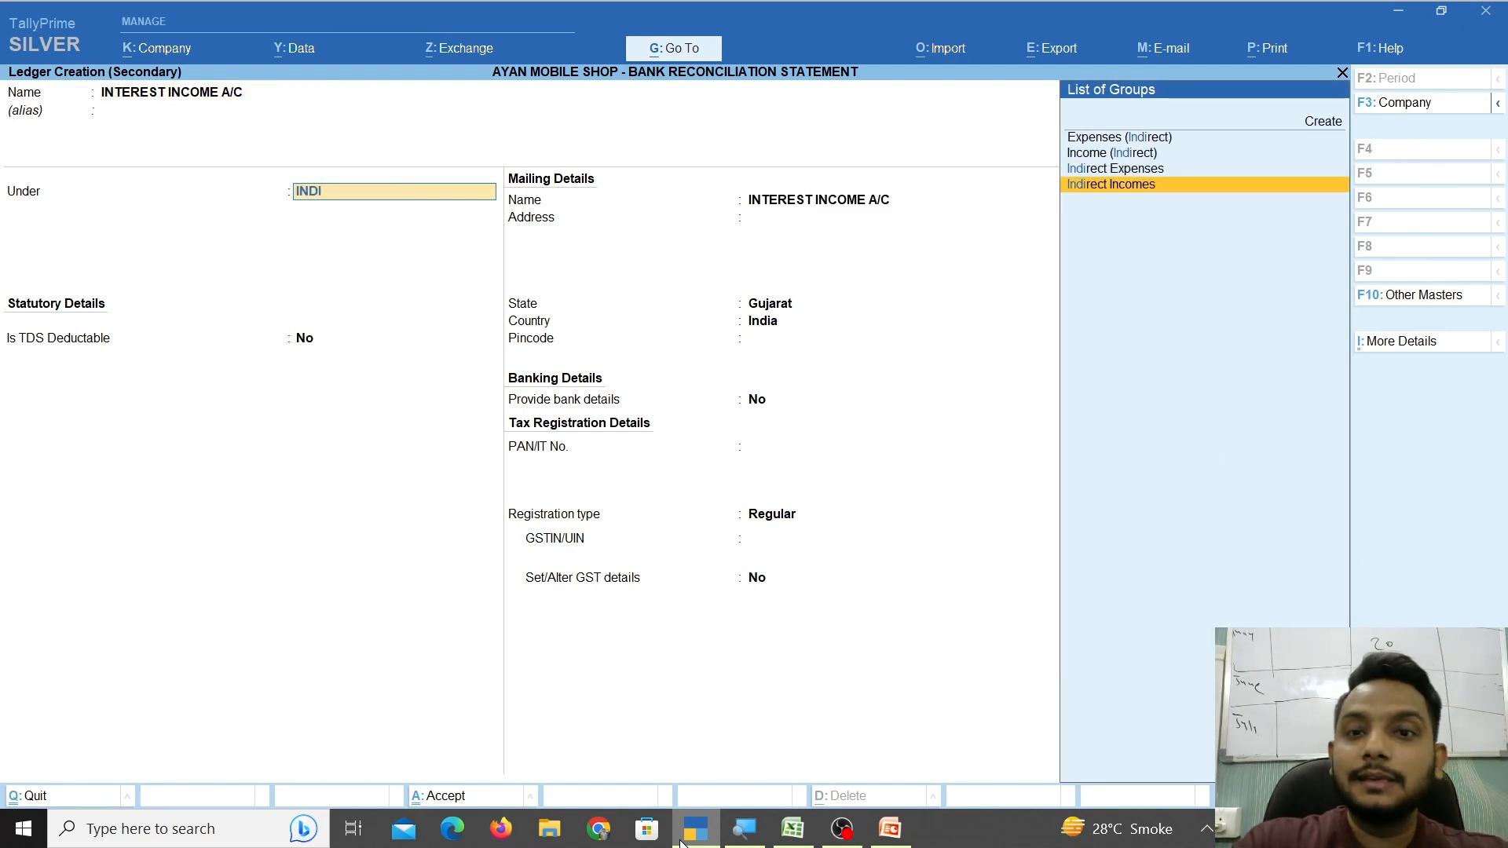
pyautogui.press('Return')
pyautogui.hotkey('ctrl', 'a')
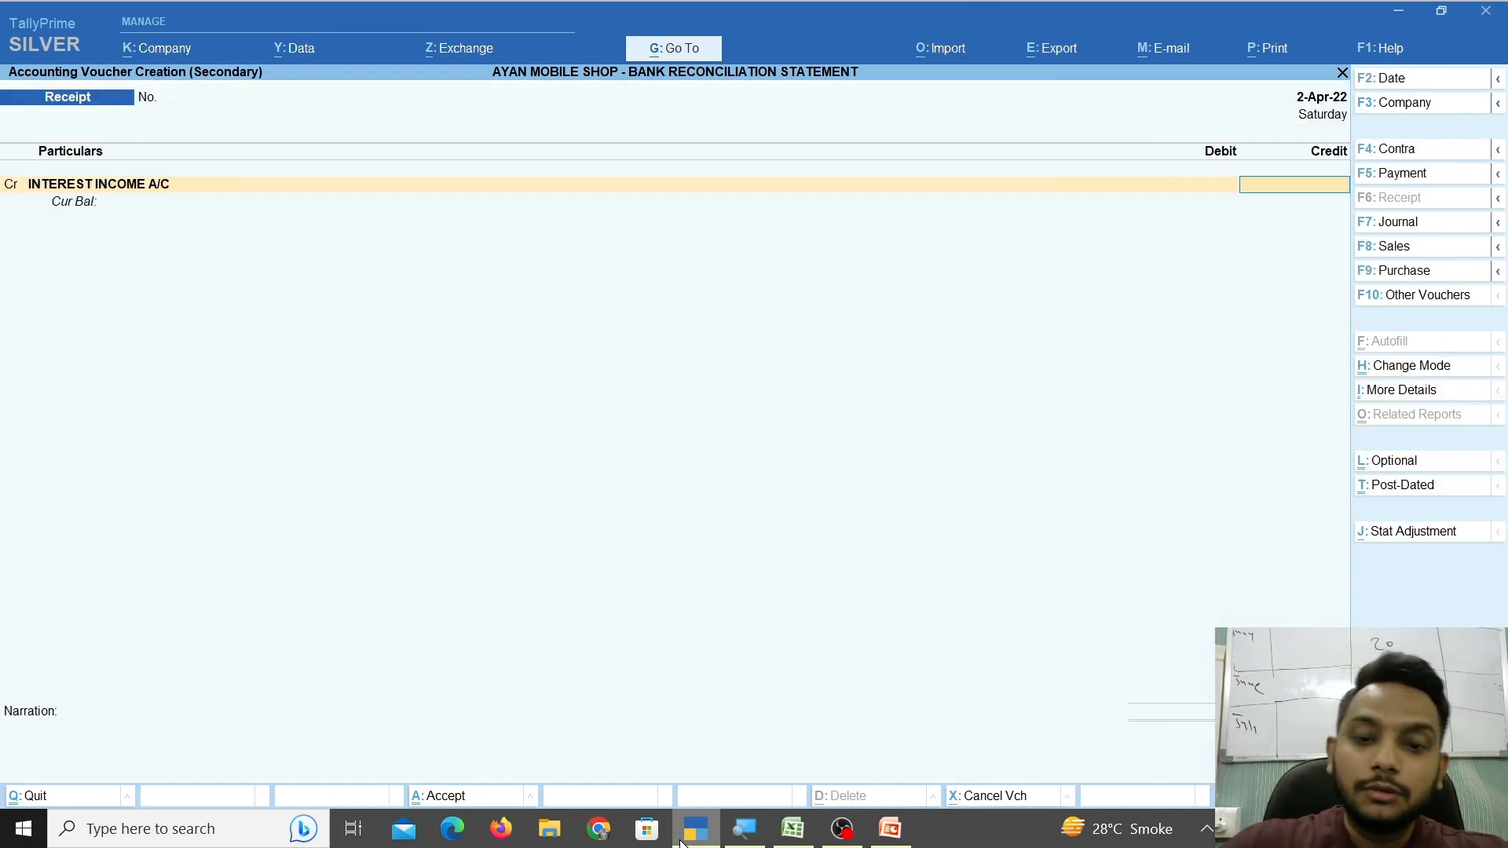
# Check the interest amount in the Excel statement, credit 1,500.00 to interest income against the HDFC bank ledger, and save the receipt.
pyautogui.click(792, 829)
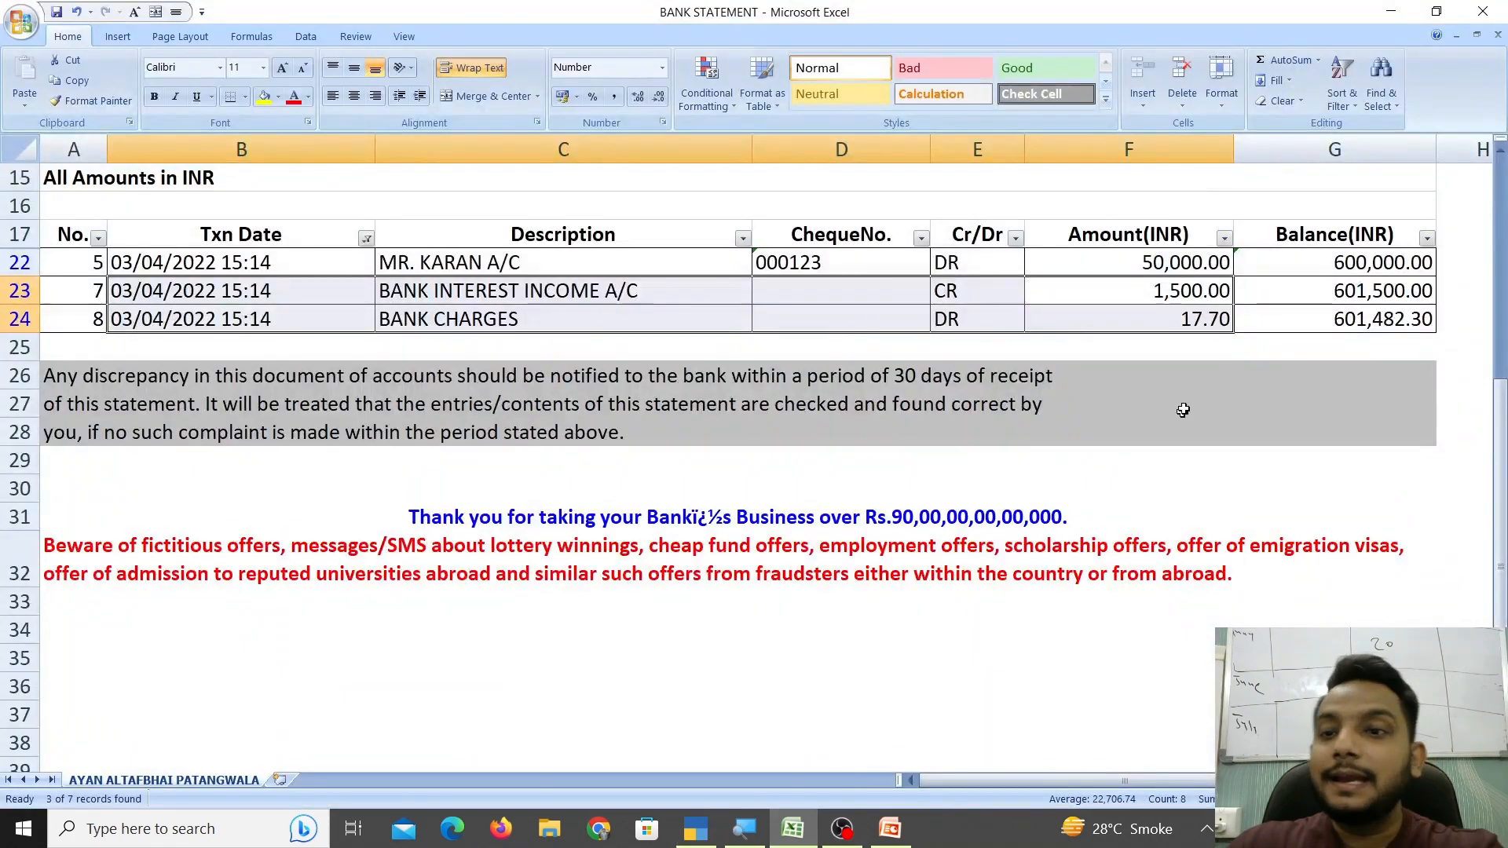
pyautogui.click(697, 829)
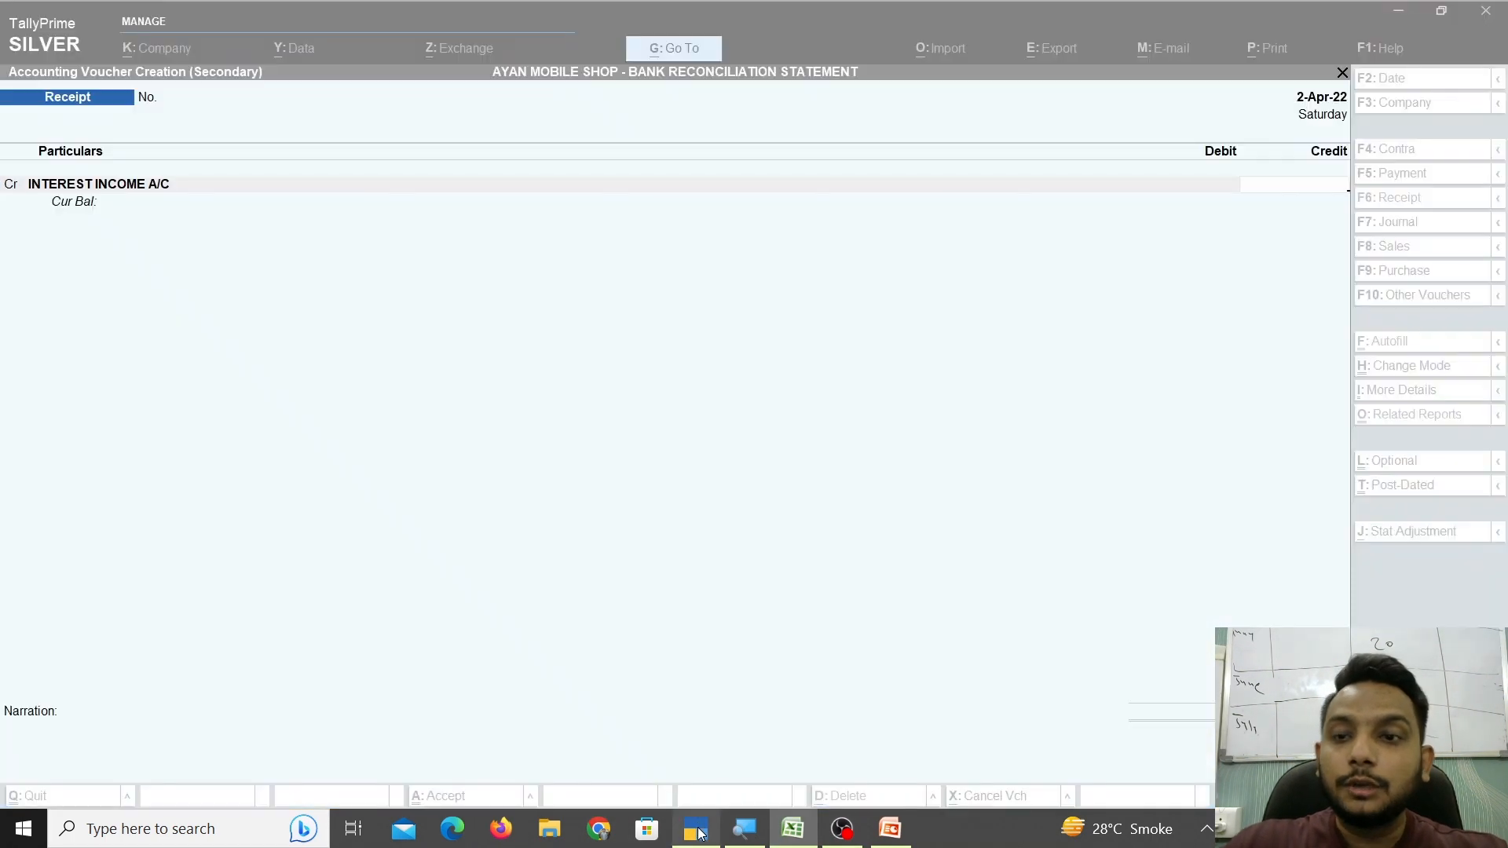
pyautogui.press('Return')
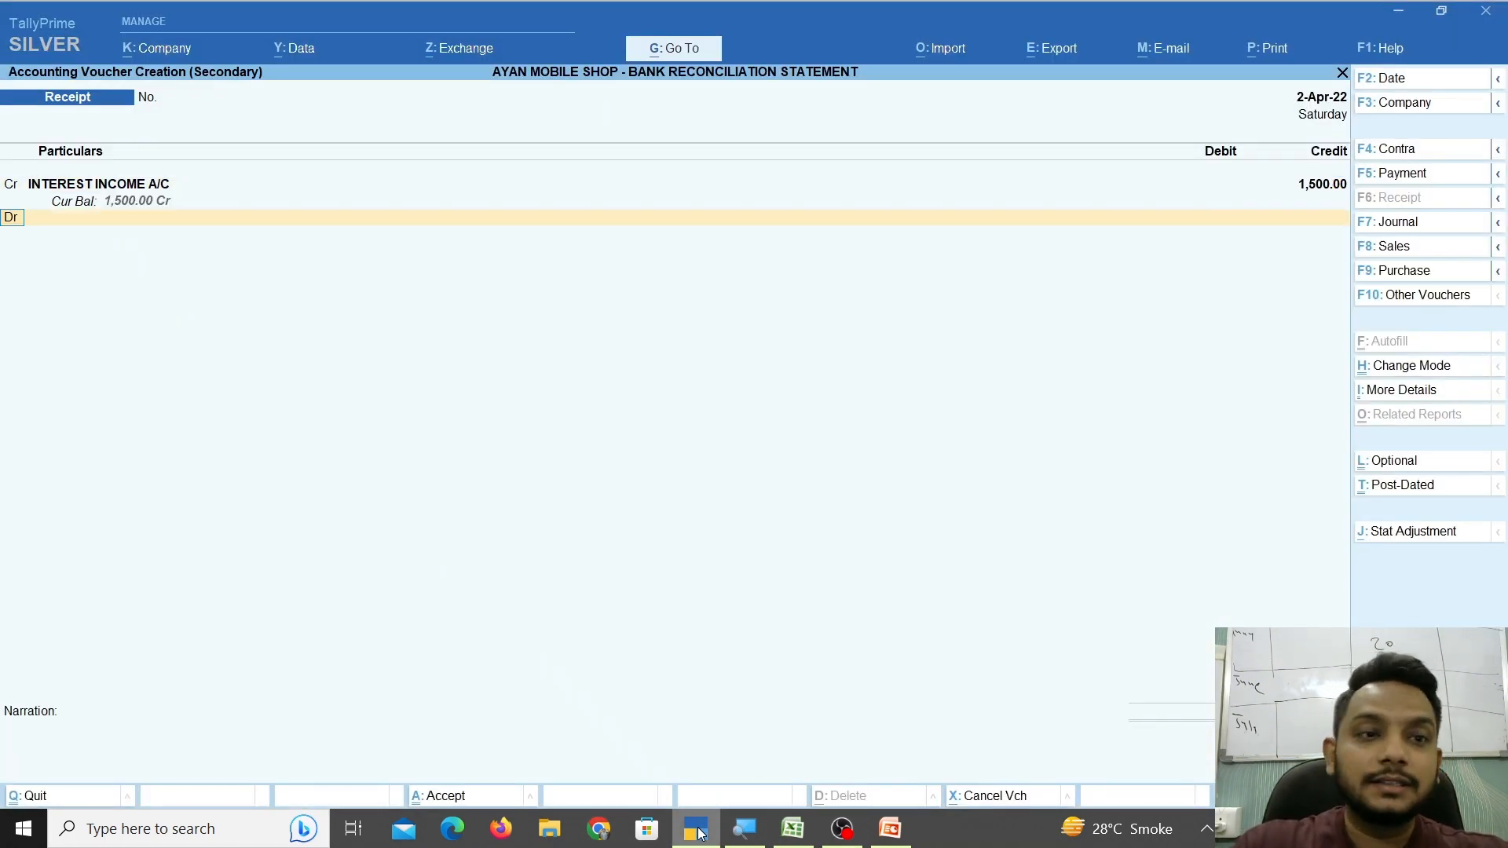
pyautogui.write('HDF')
pyautogui.press('Return')
pyautogui.press('Return')
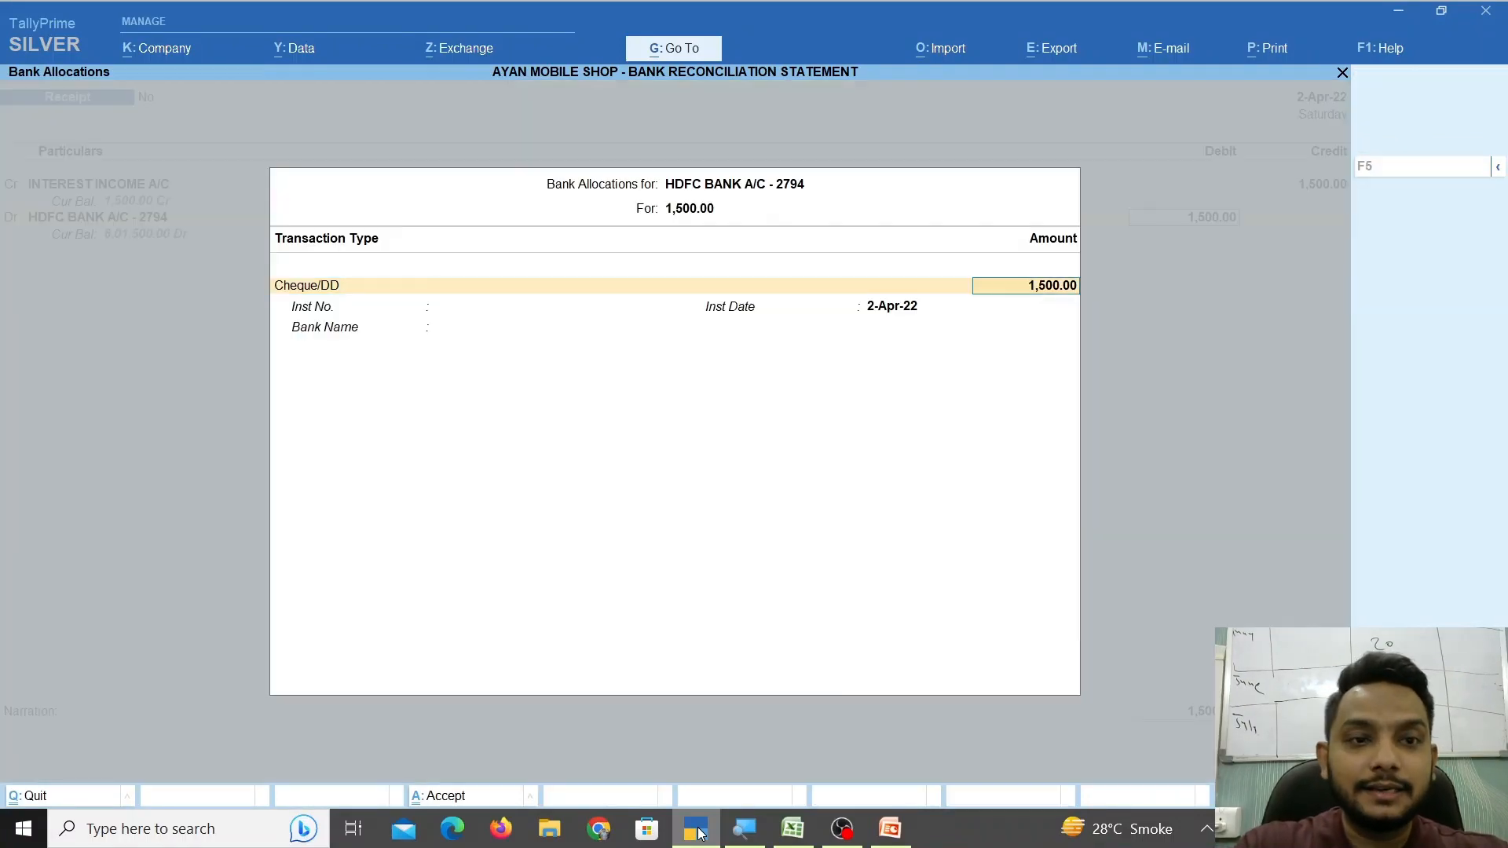
pyautogui.press('Return')
pyautogui.press('Return')
pyautogui.press('Return')
pyautogui.press('Return')
pyautogui.press('Return')
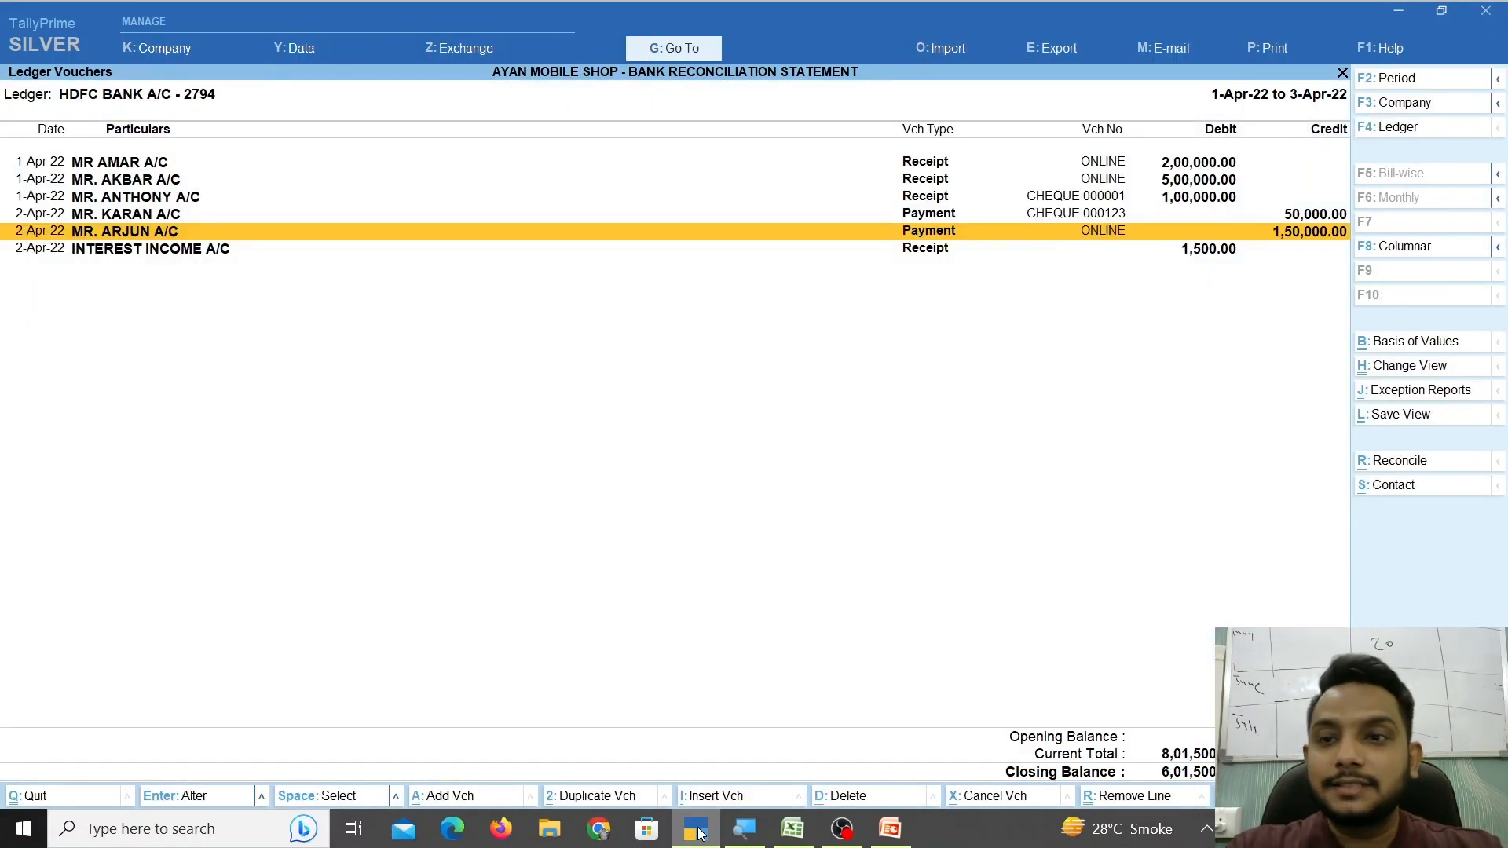
# Reopen the interest income receipt from the ledger vouchers and change its voucher date to 3-Apr-22.
pyautogui.press('Down')
pyautogui.press('space')
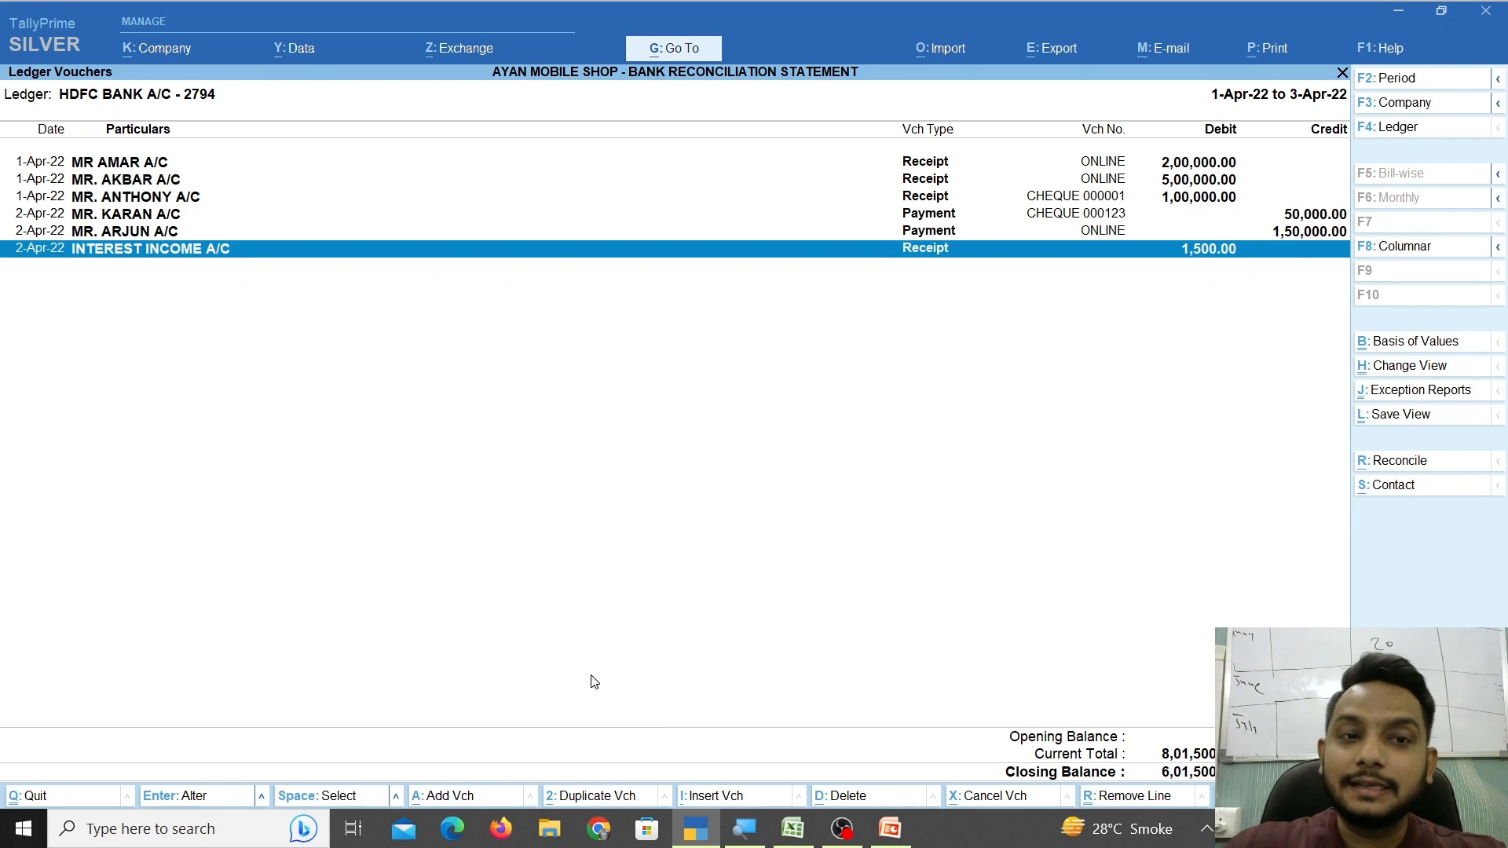
pyautogui.press('Return')
pyautogui.press('F2')
pyautogui.write('3-4')
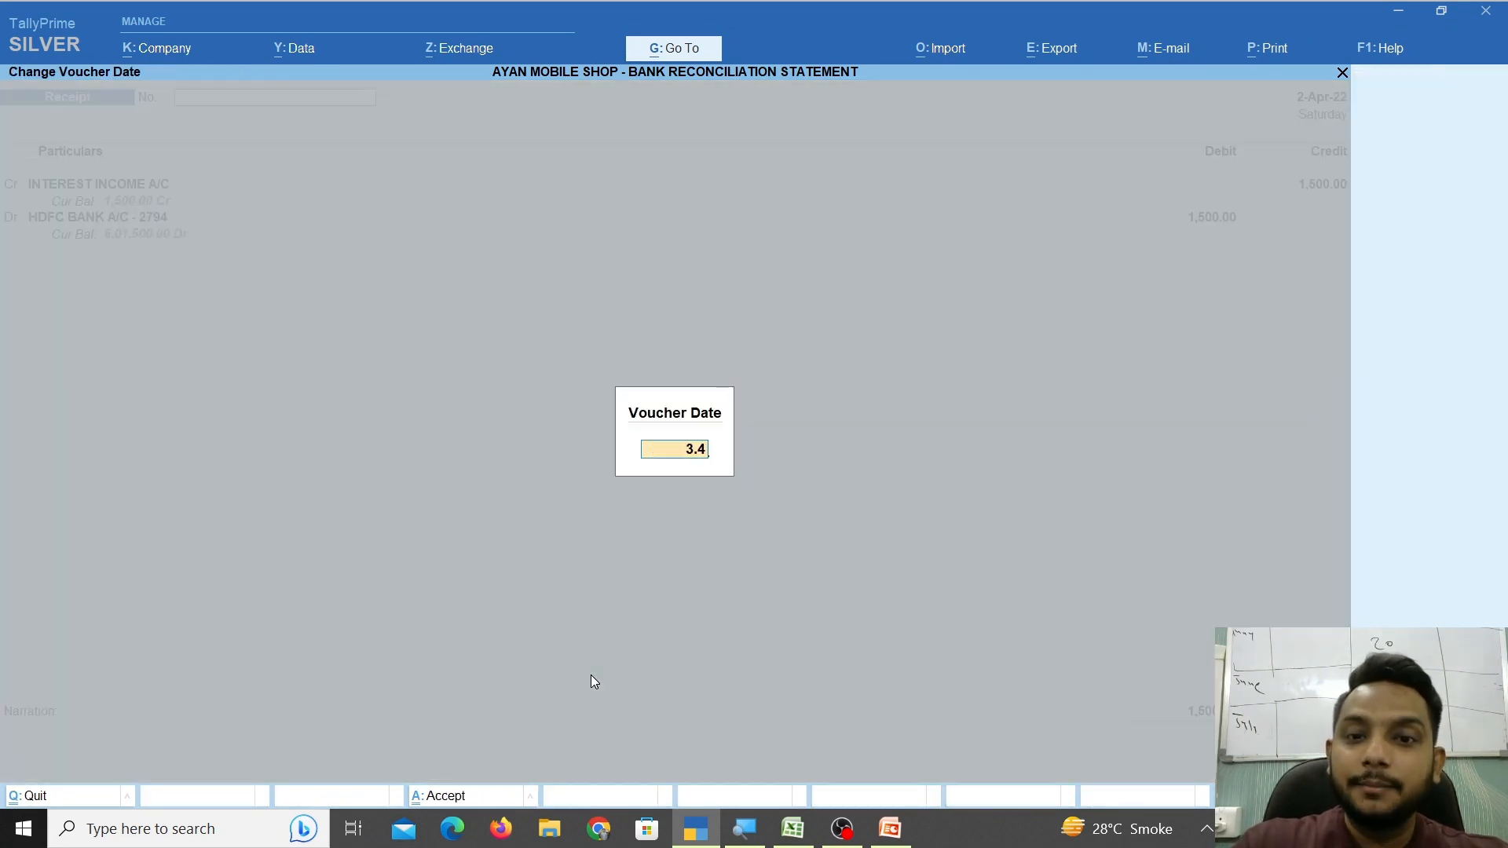
pyautogui.press('Return')
# Set the instrument date to 3-Apr-22 in the receipt's bank allocation and save the altered voucher.
pyautogui.press('Return')
pyautogui.press('Return')
pyautogui.press('Return')
pyautogui.press('Return')
pyautogui.press('Return')
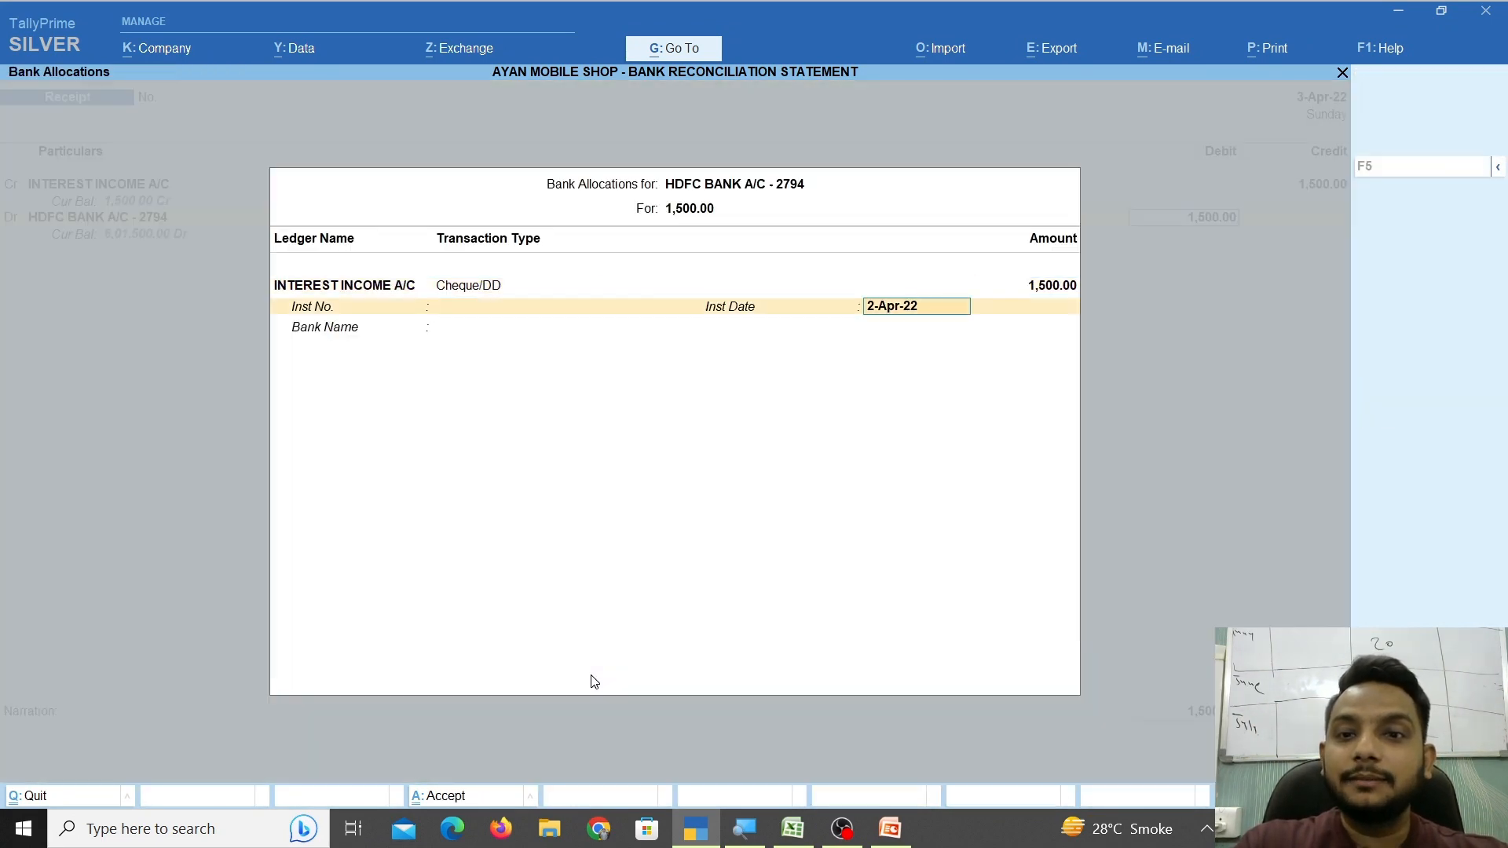
pyautogui.write('3.4')
pyautogui.press('Return')
pyautogui.press('Return')
pyautogui.press('Return')
pyautogui.press('Return')
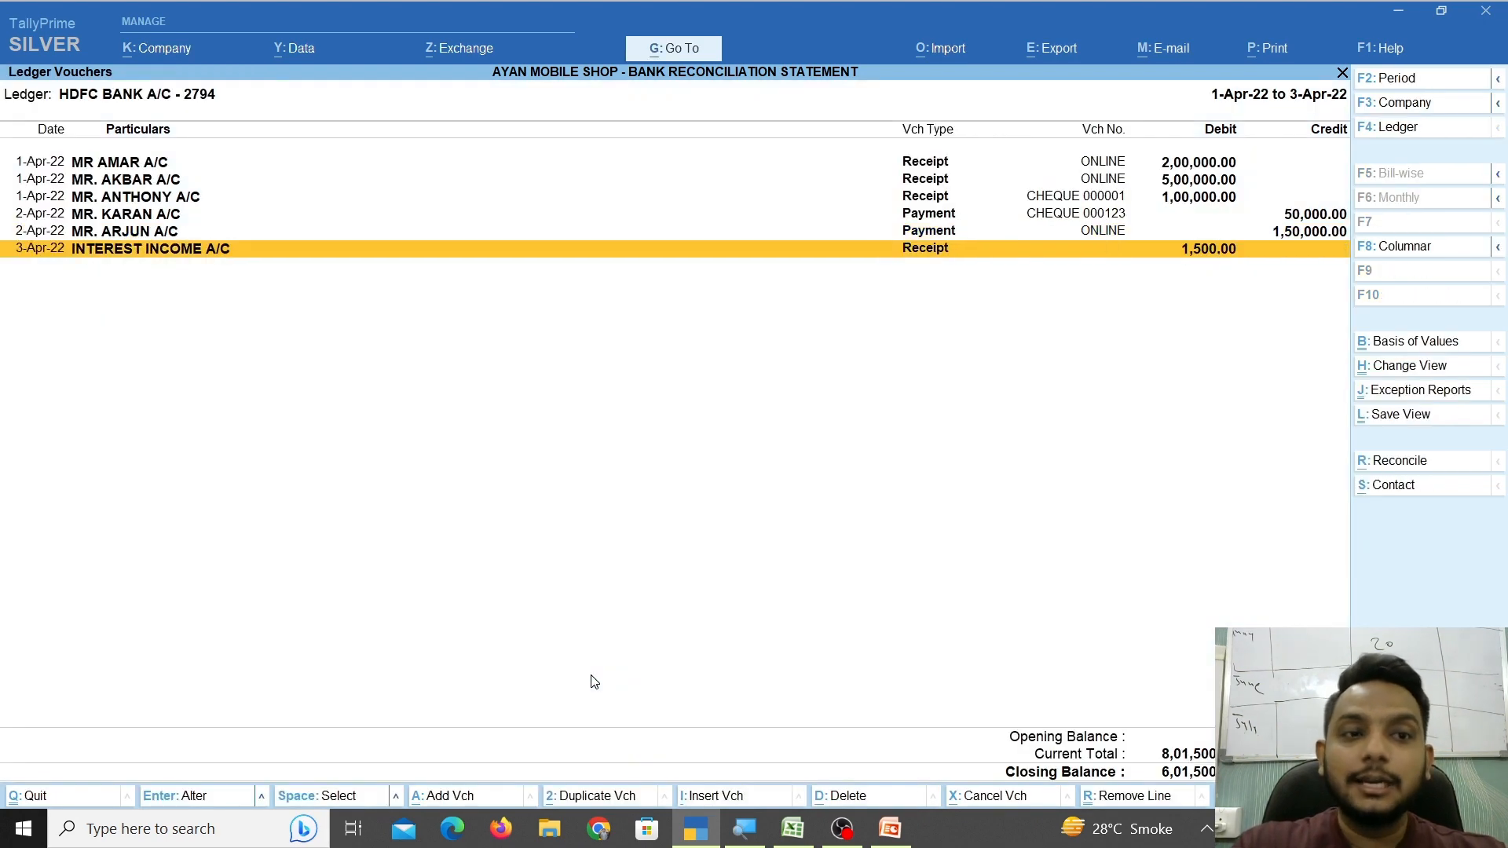
# Switch to the Excel bank statement and examine the 03/04/2022 bank charges entry.
pyautogui.click(793, 828)
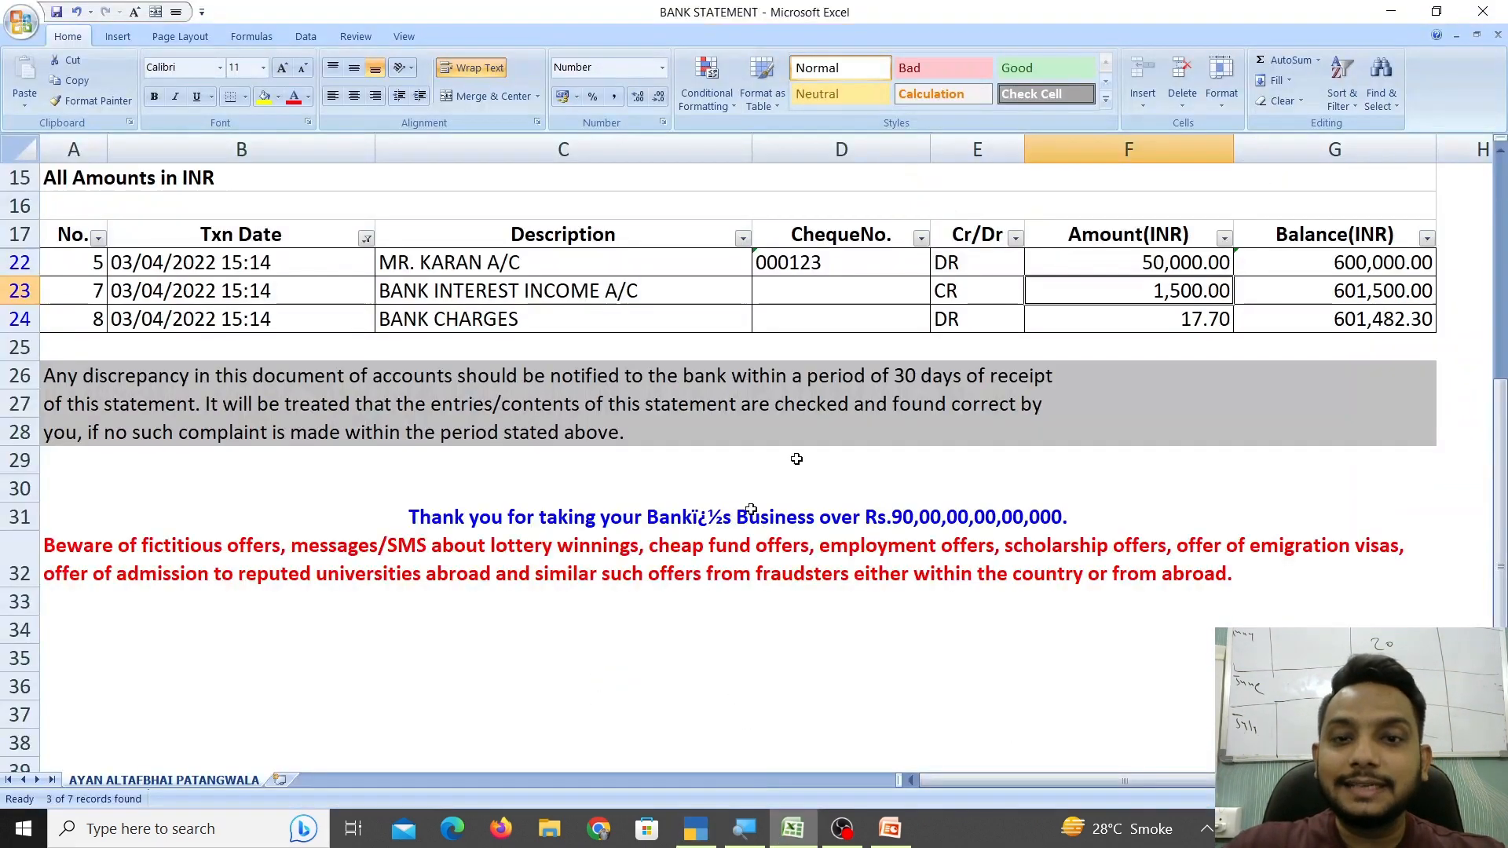
pyautogui.click(1134, 314)
pyautogui.moveTo(1135, 312); pyautogui.dragTo(323, 313)
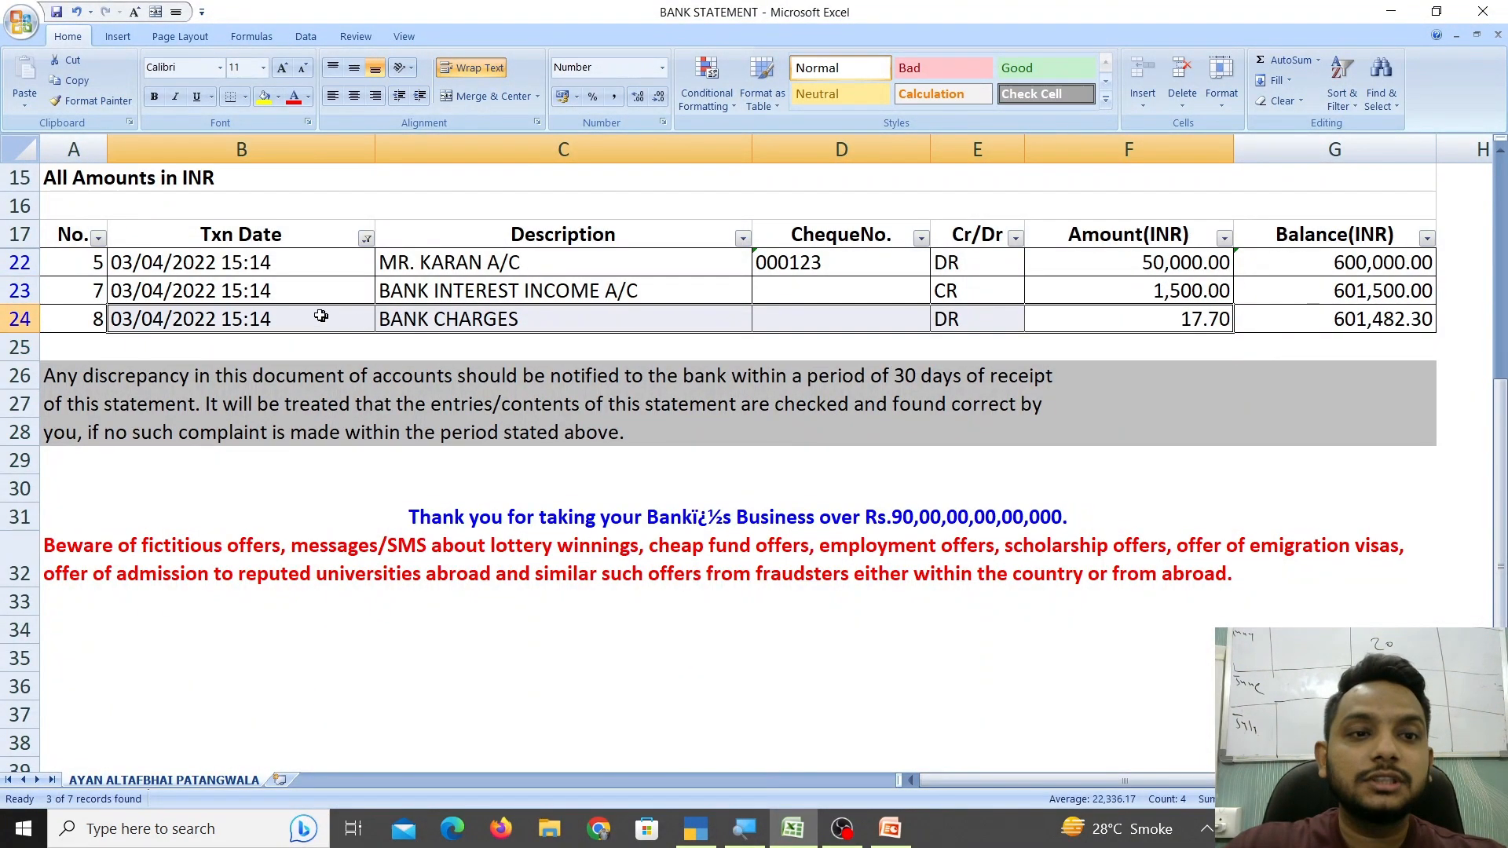
# Return to TallyPrime, add a new payment voucher, and look for an existing bank charges ledger for its debit line.
pyautogui.click(697, 837)
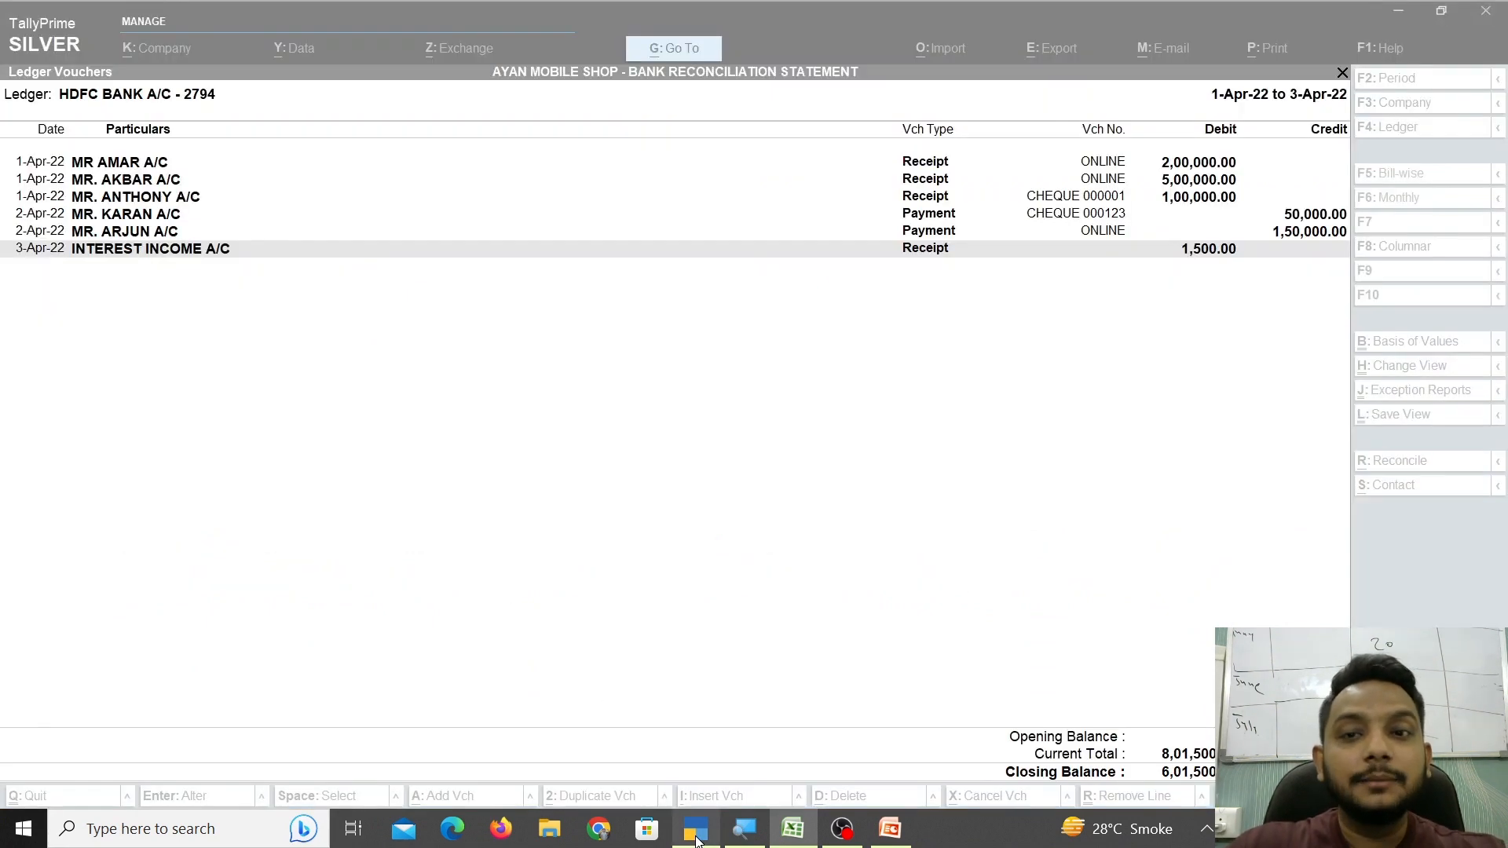
pyautogui.hotkey('alt', 'a')
pyautogui.press('F5')
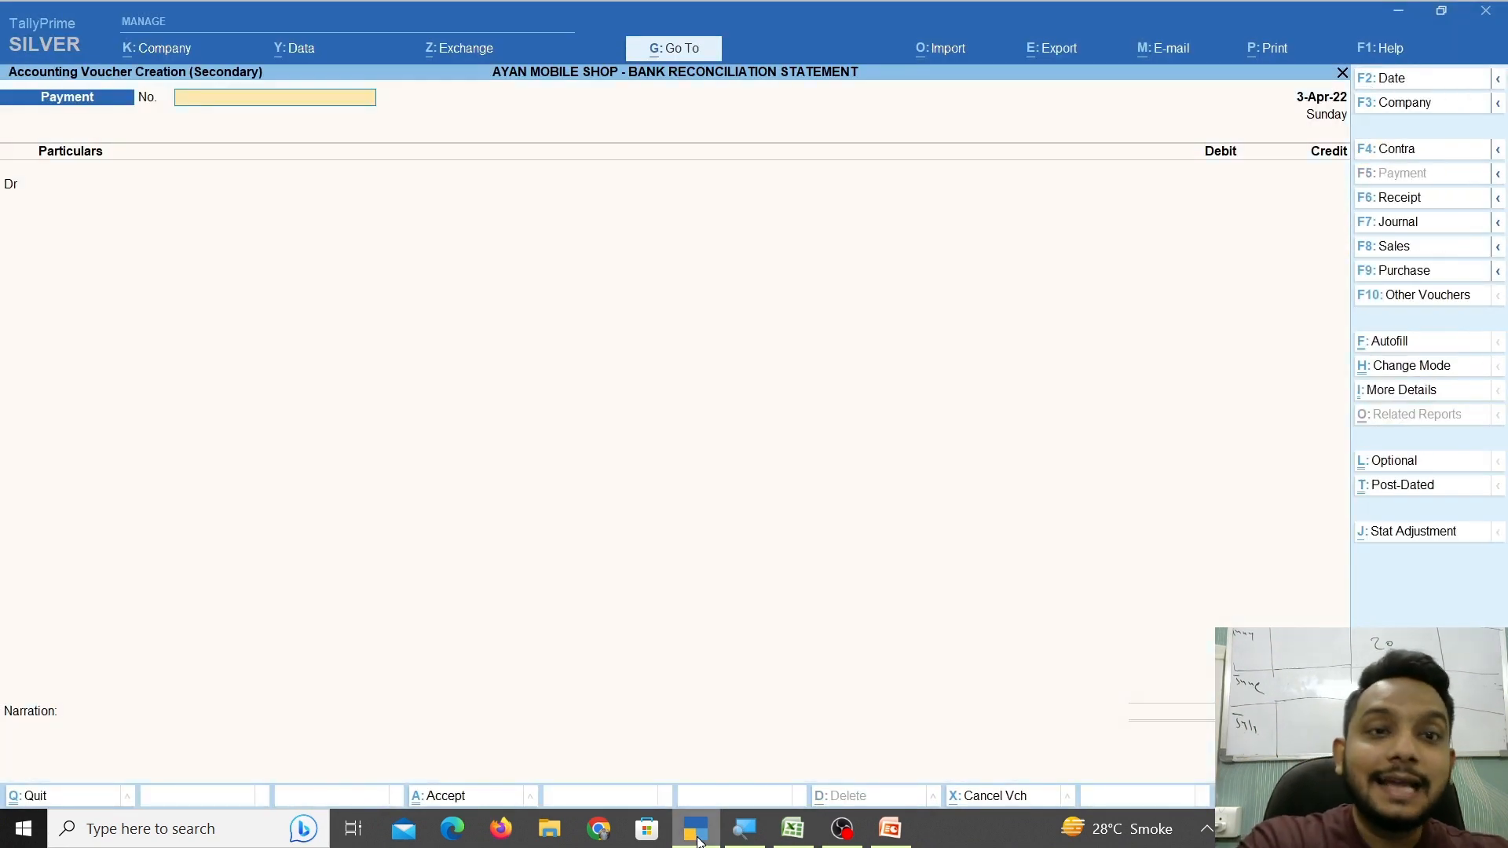
pyautogui.press('Return')
pyautogui.write('BAN')
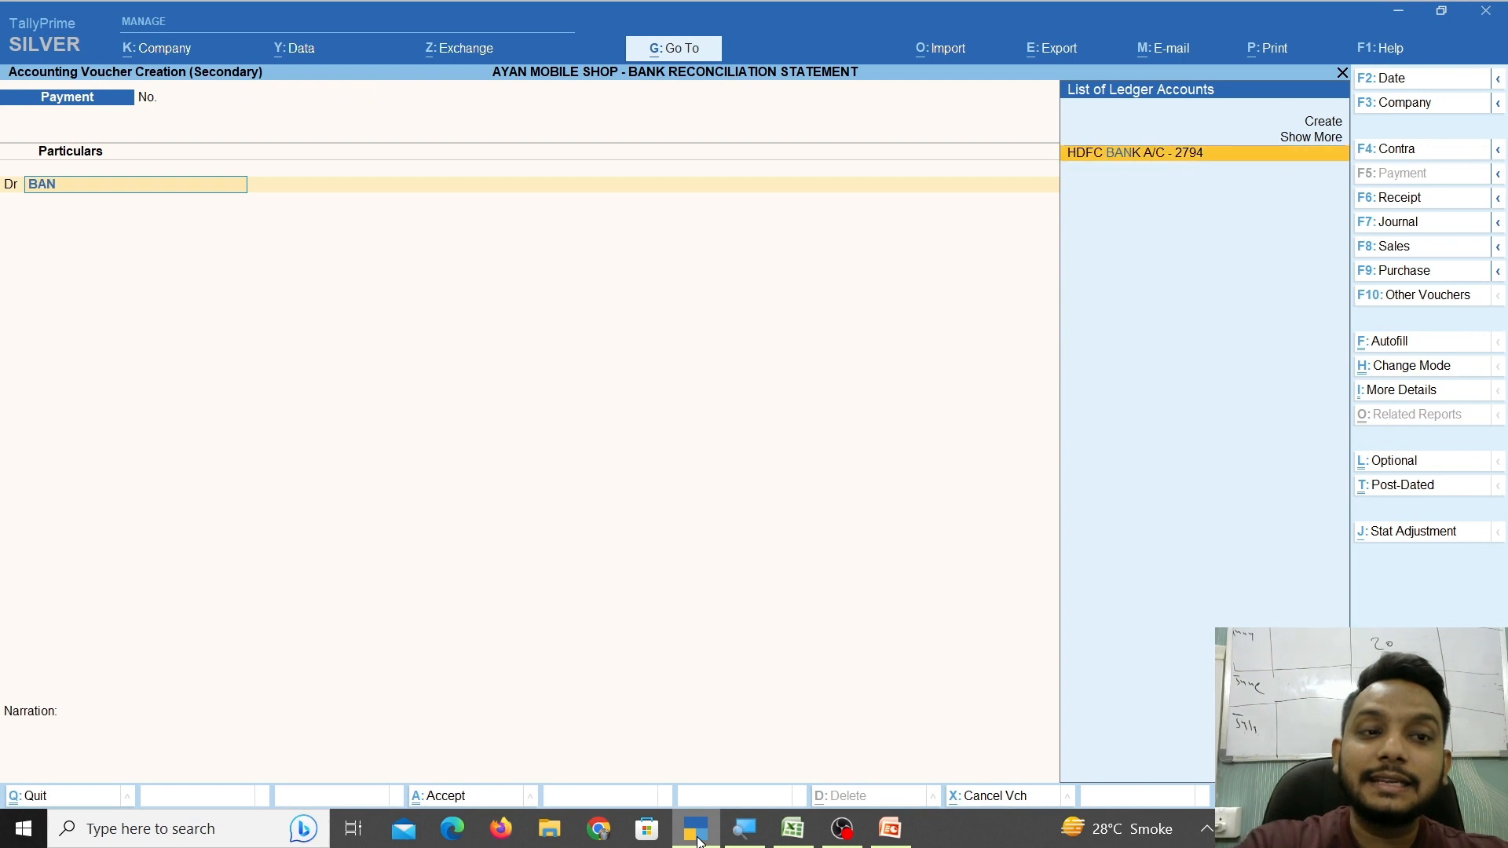
pyautogui.write('K C')
pyautogui.press('Escape')
pyautogui.press('Escape')
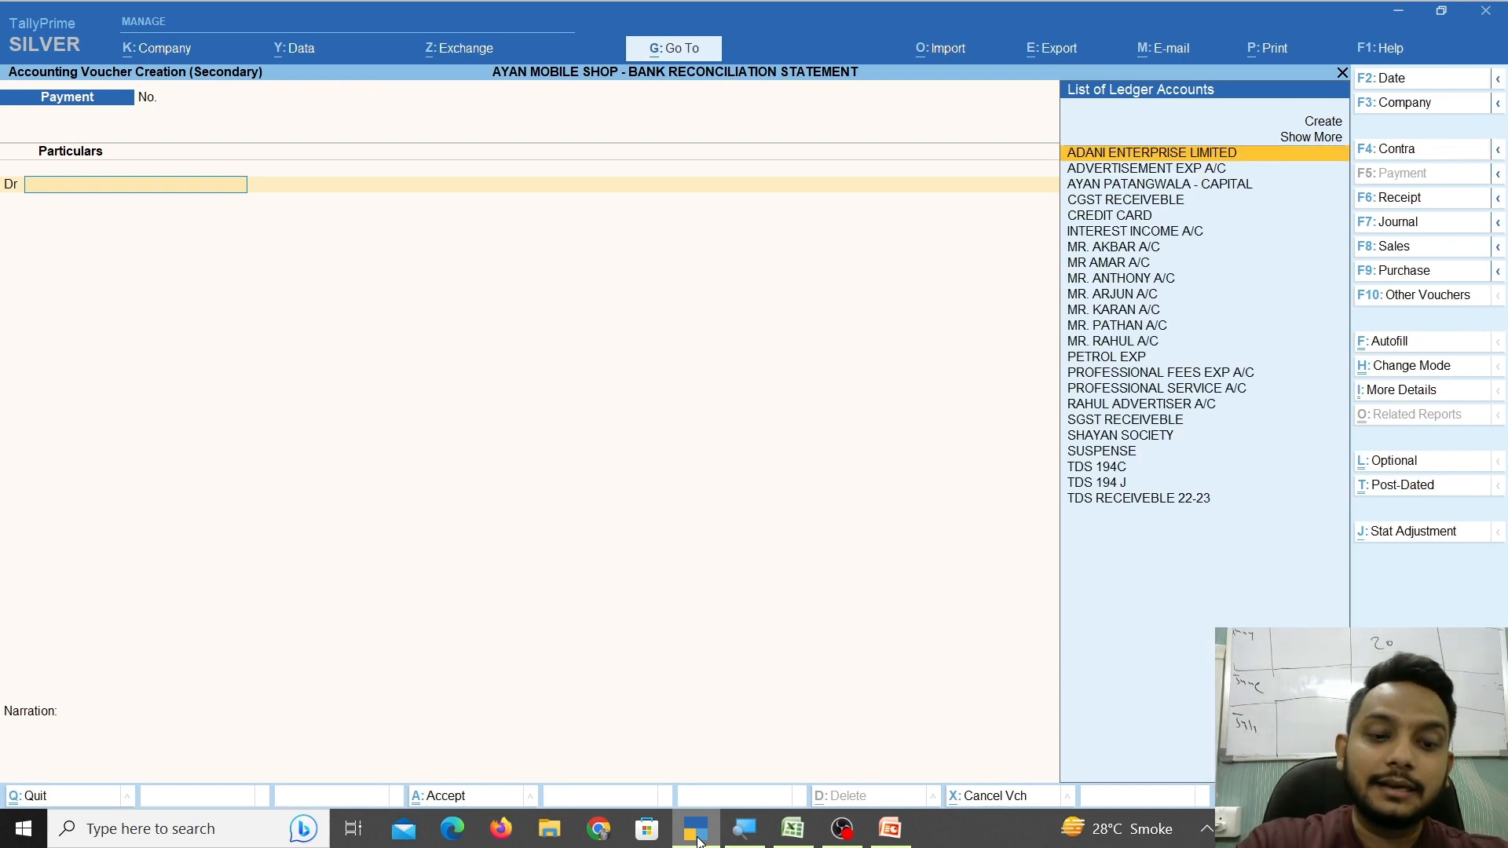
# Create the ledger BANK CHARGES under Indirect Expenses as the payment voucher's debit account.
pyautogui.hotkey('alt', 'c')
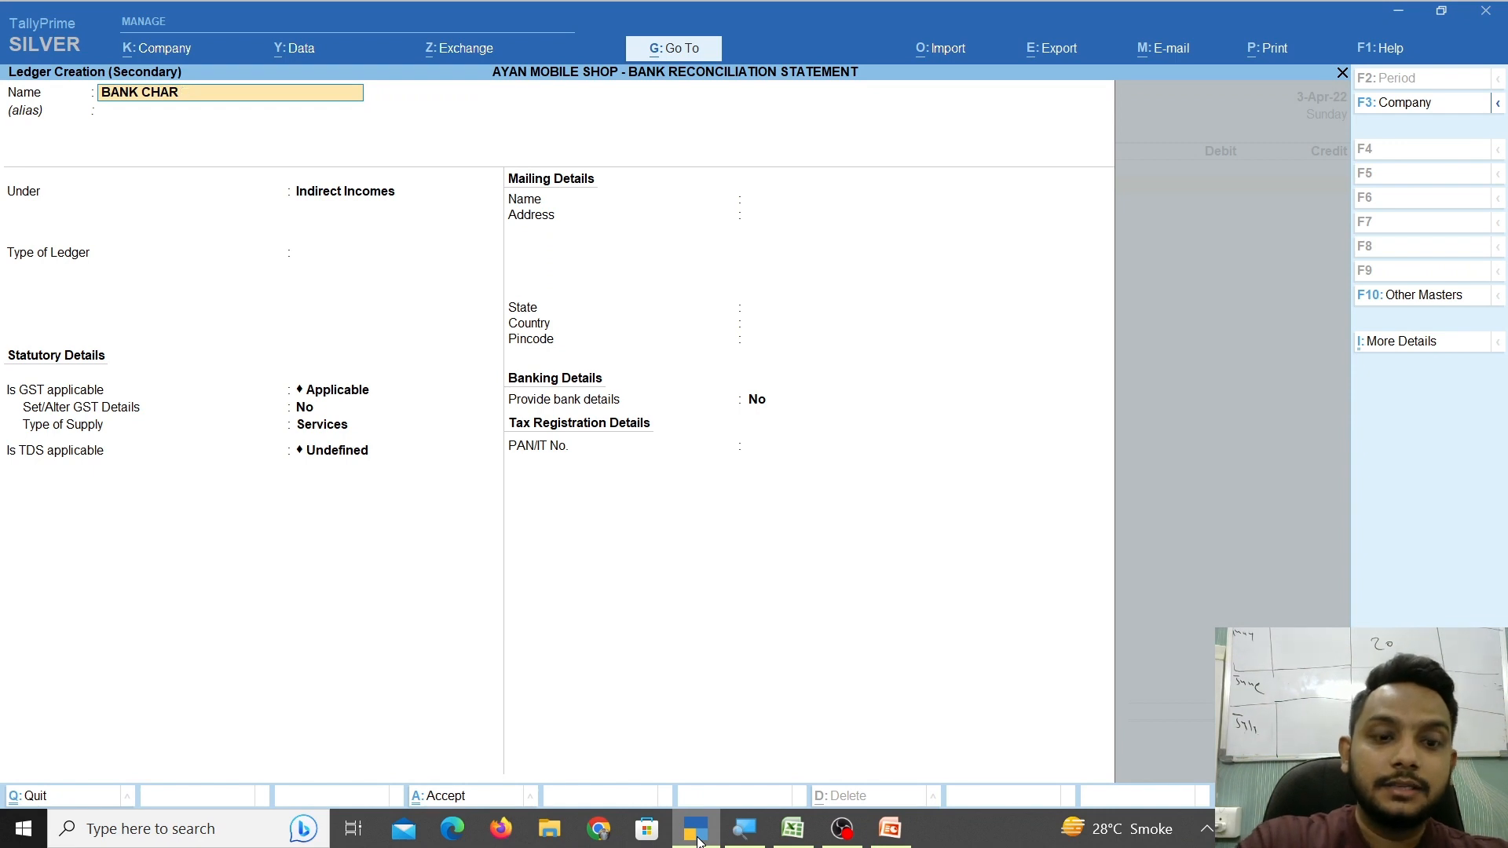
pyautogui.write('BANK CHARGES')
pyautogui.press('Return')
pyautogui.press('Return')
pyautogui.write('IND')
pyautogui.press('Down')
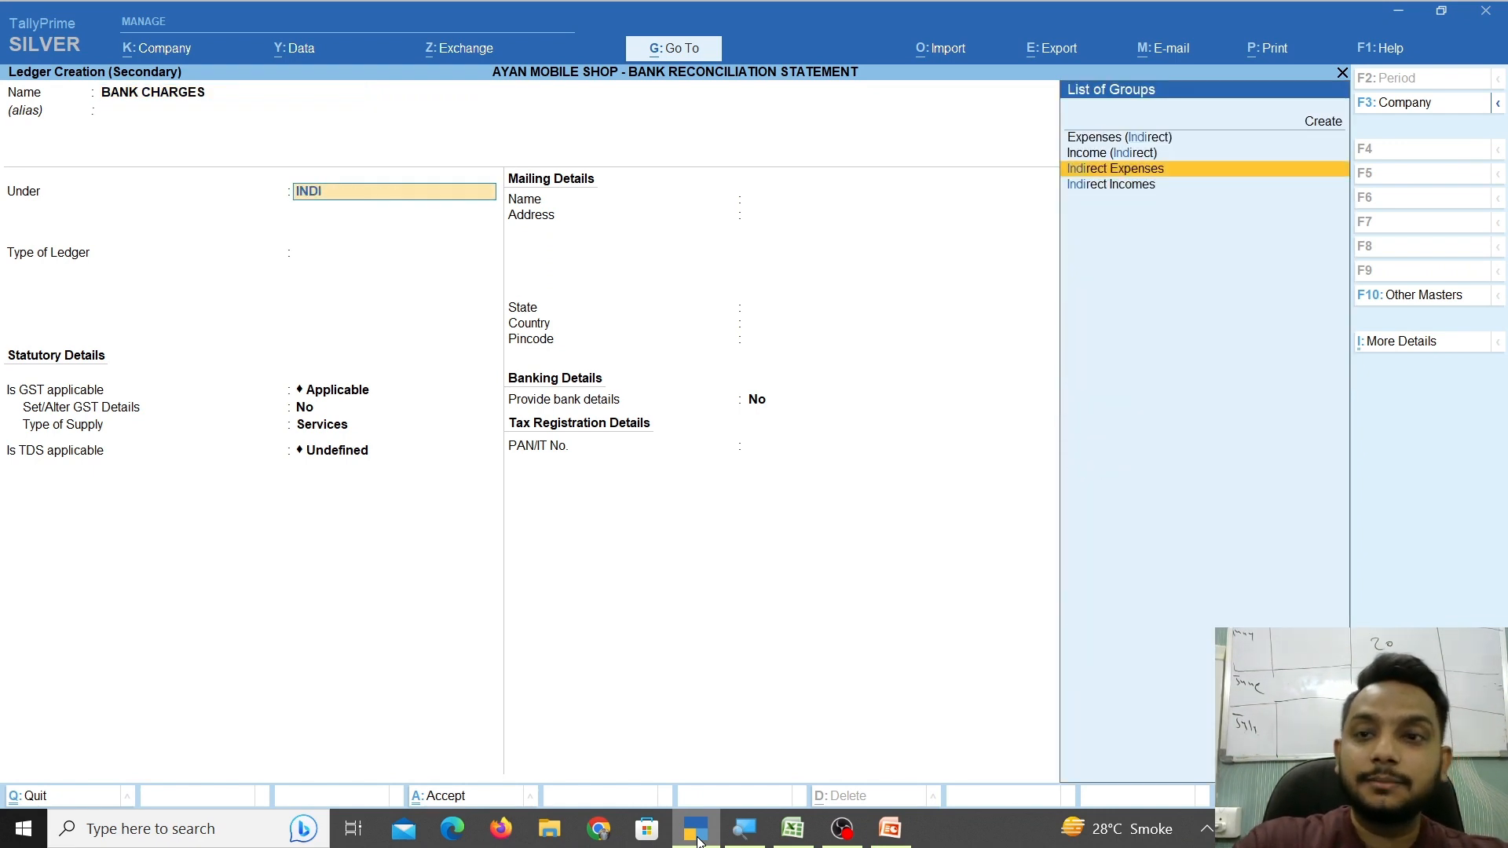
pyautogui.press('Return')
pyautogui.hotkey('ctrl', 'a')
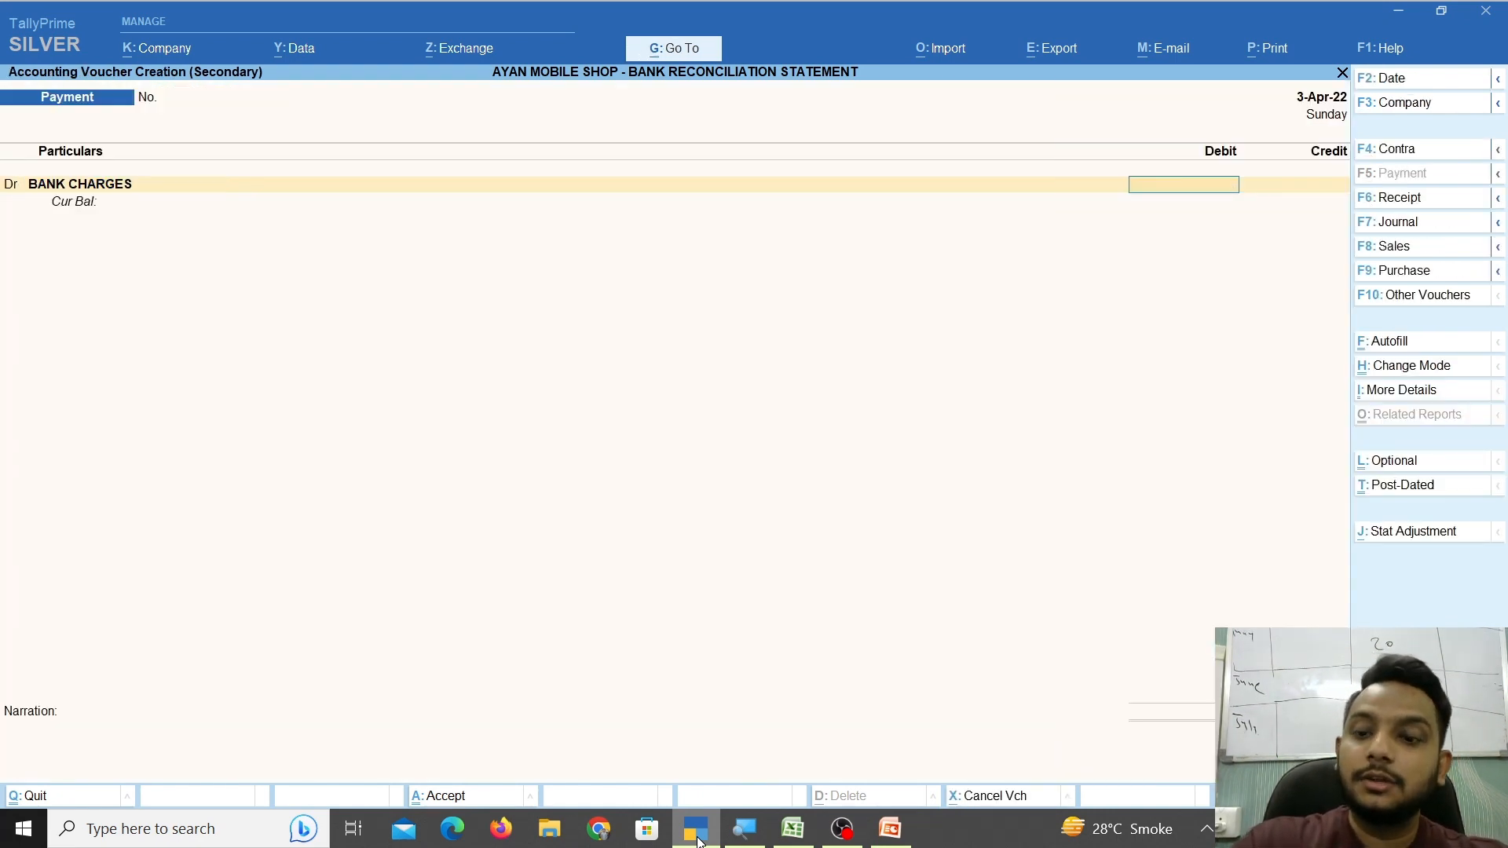
# Debit 17.70 to bank charges, credit the HDFC bank ledger, and save the payment voucher.
pyautogui.press('Return')
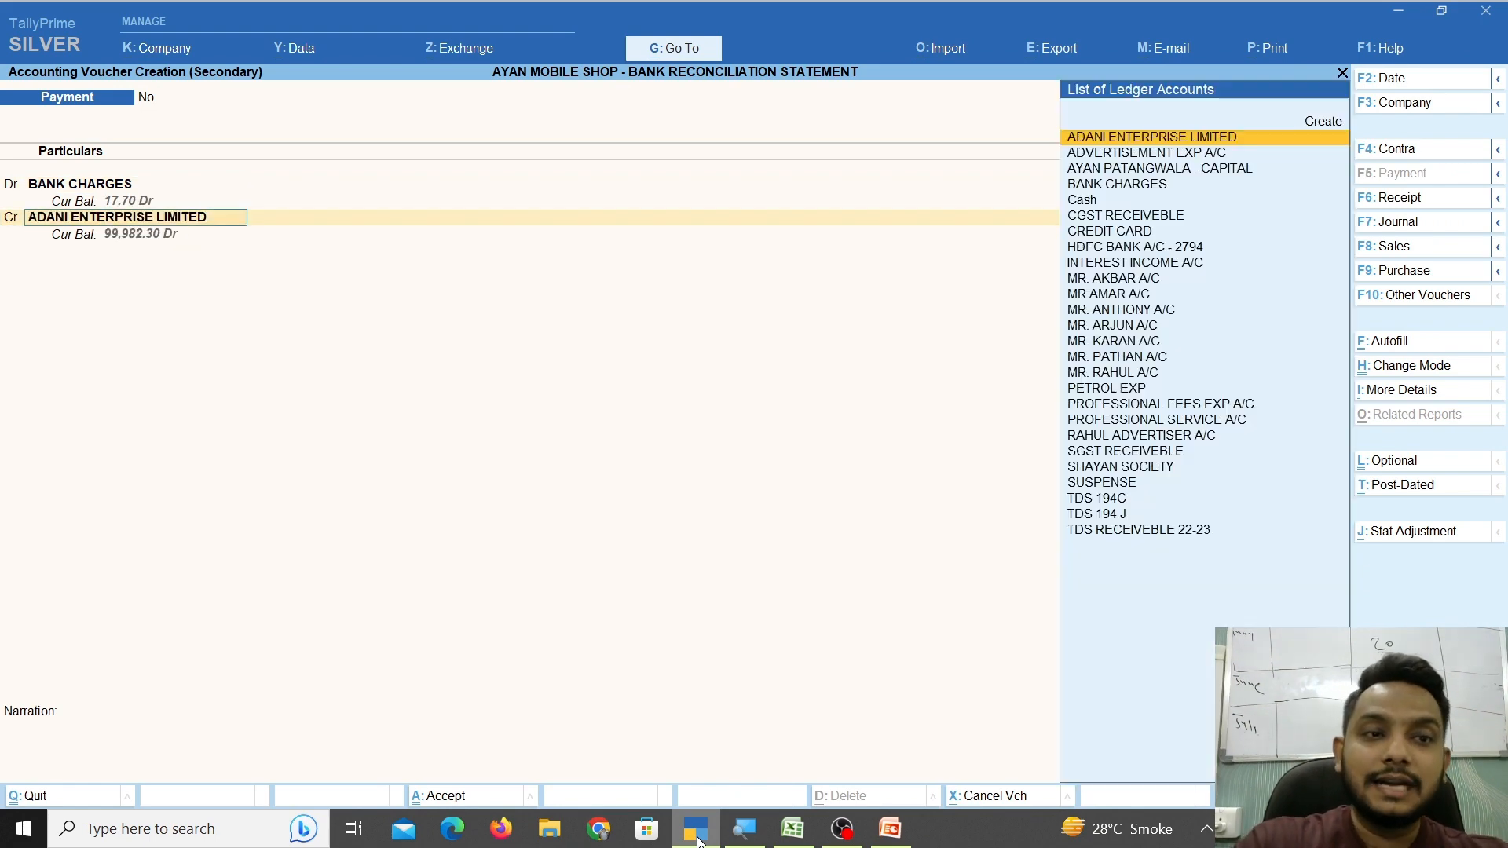
pyautogui.write('HDFC')
pyautogui.press('Return')
pyautogui.hotkey('ctrl', 'a')
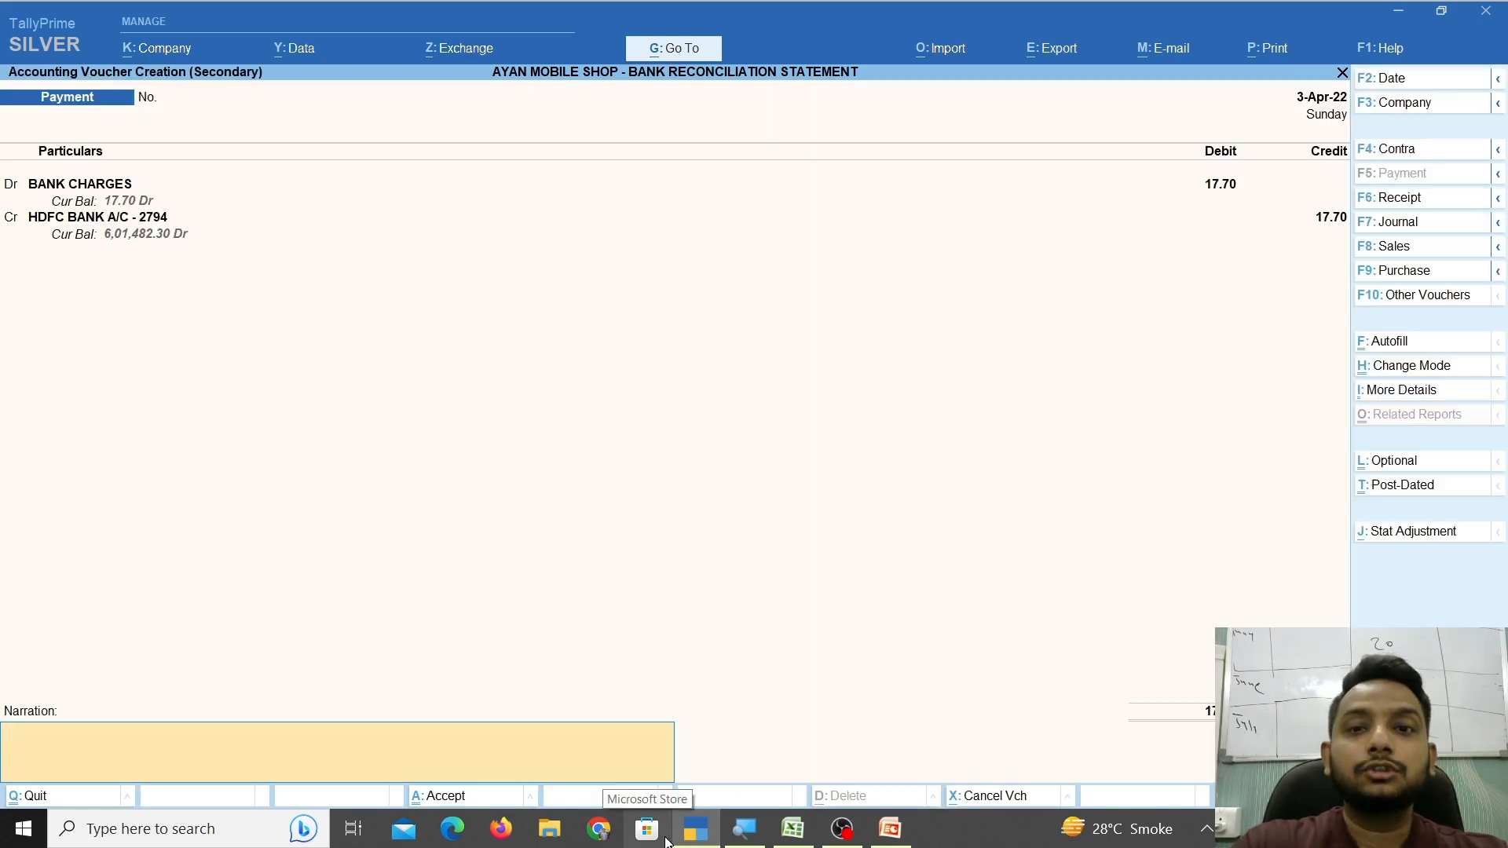
pyautogui.hotkey('ctrl', 'a')
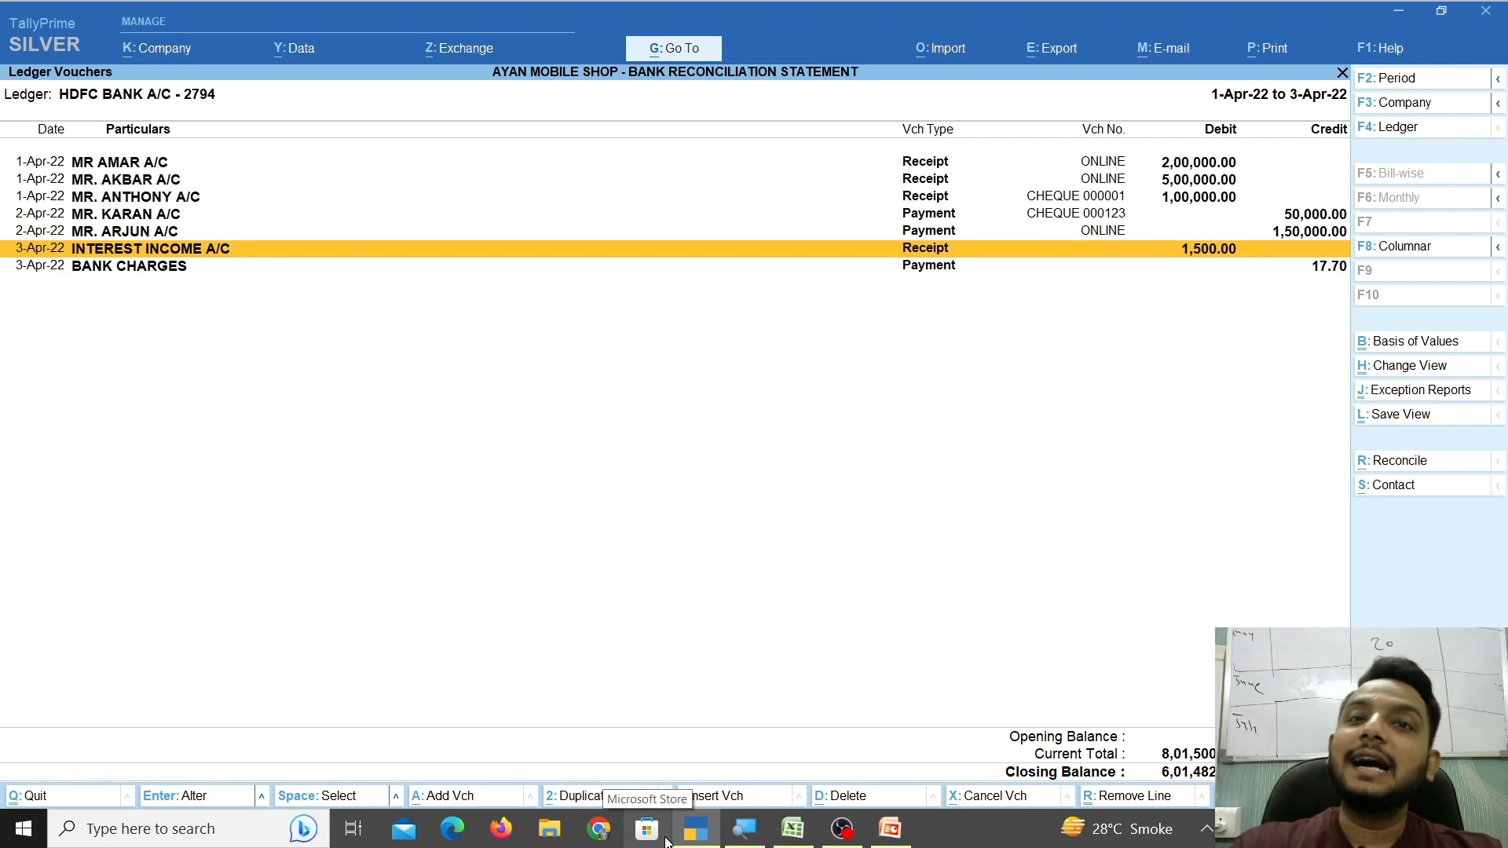
# Open the bank reconciliation, check the 50,000 cheque debit in the Excel statement, and set that payment's bank date to 3-Apr-22.
pyautogui.press('Down')
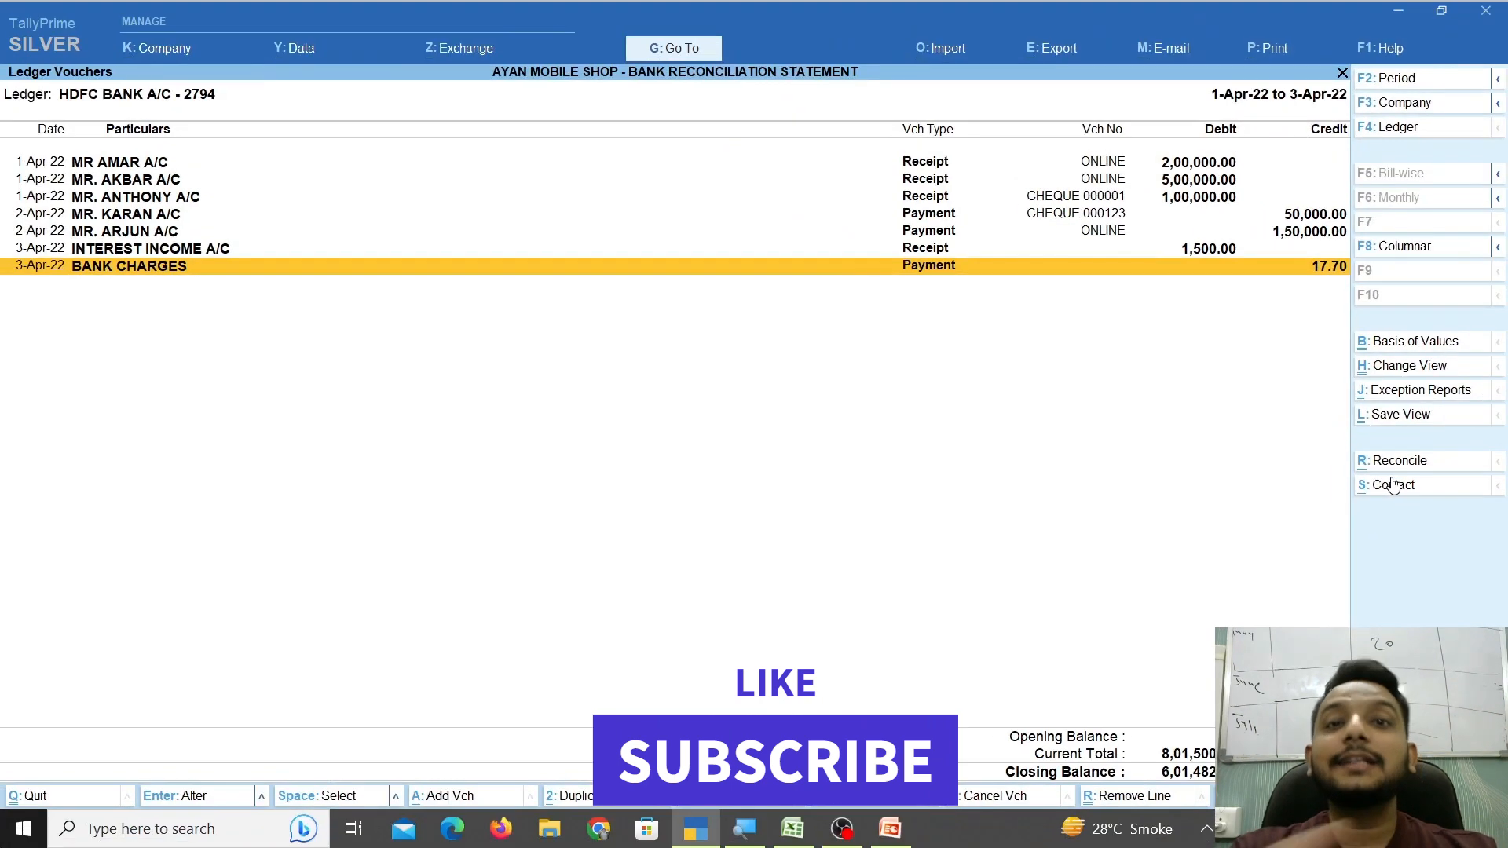
pyautogui.hotkey('alt', 'r')
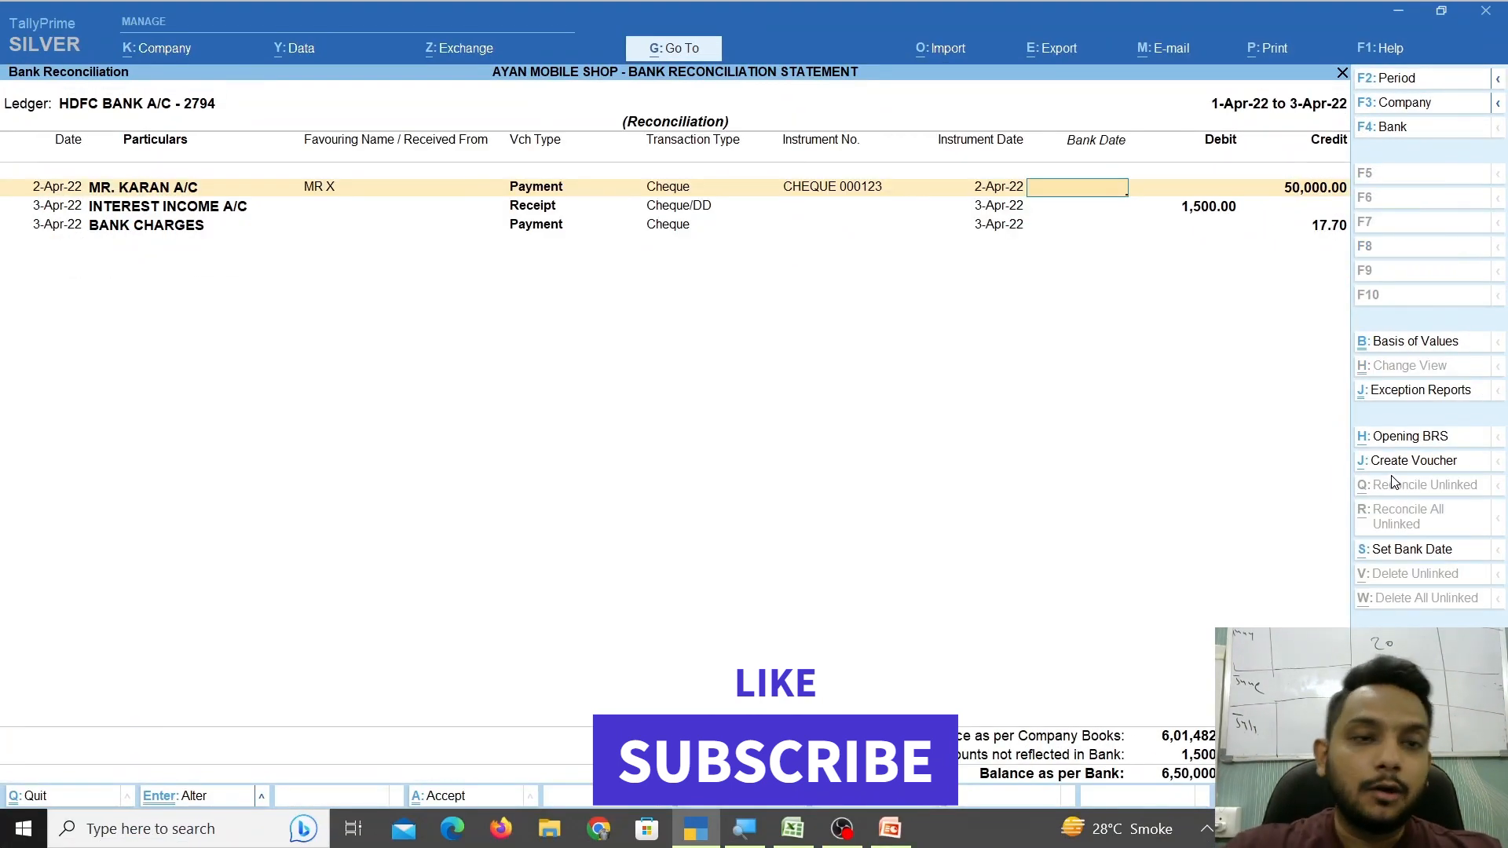
pyautogui.click(798, 829)
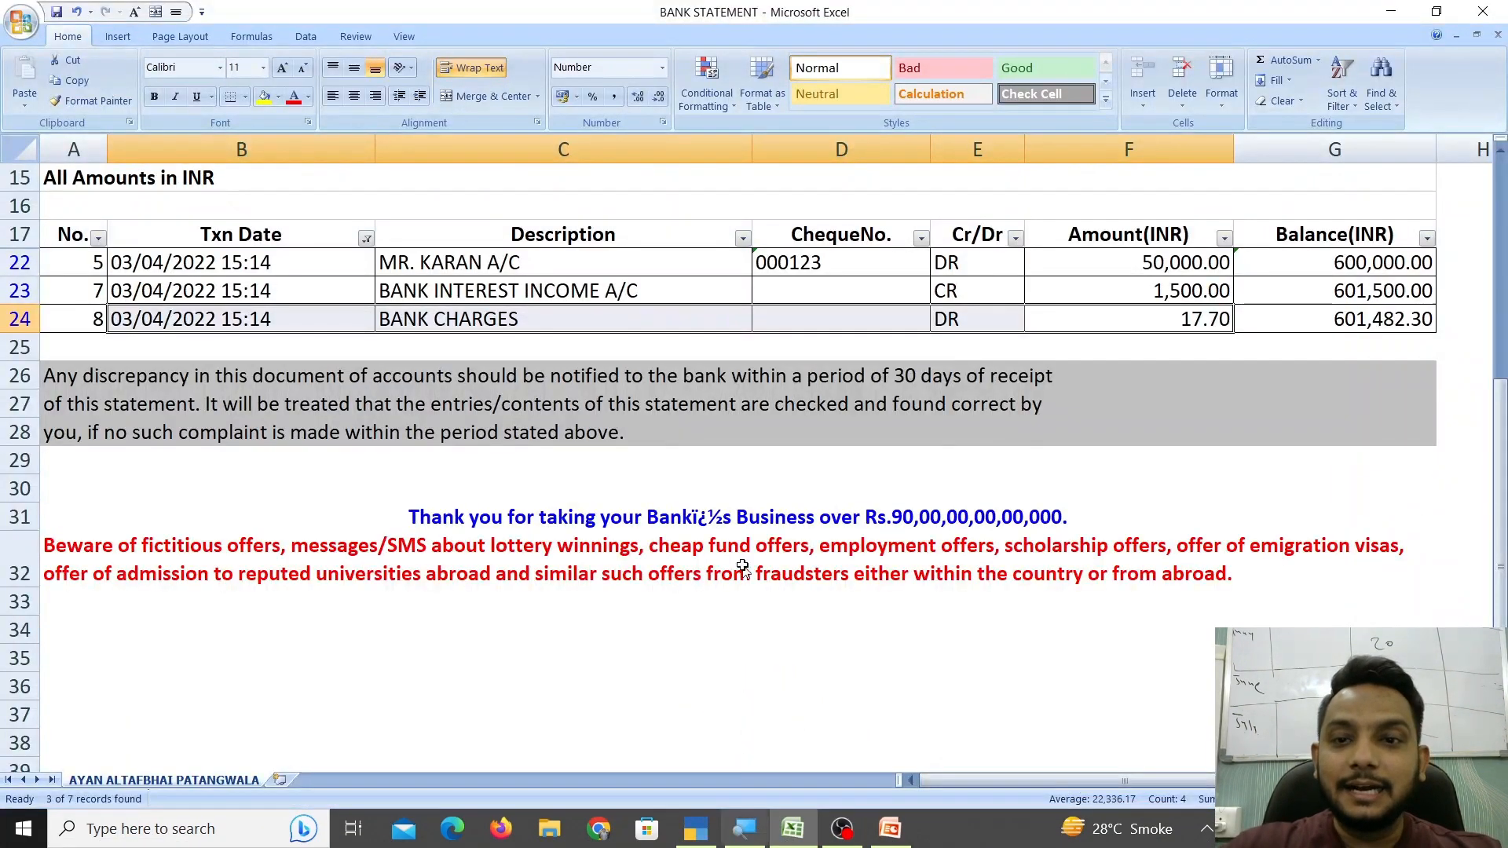
pyautogui.moveTo(1121, 261); pyautogui.dragTo(390, 262)
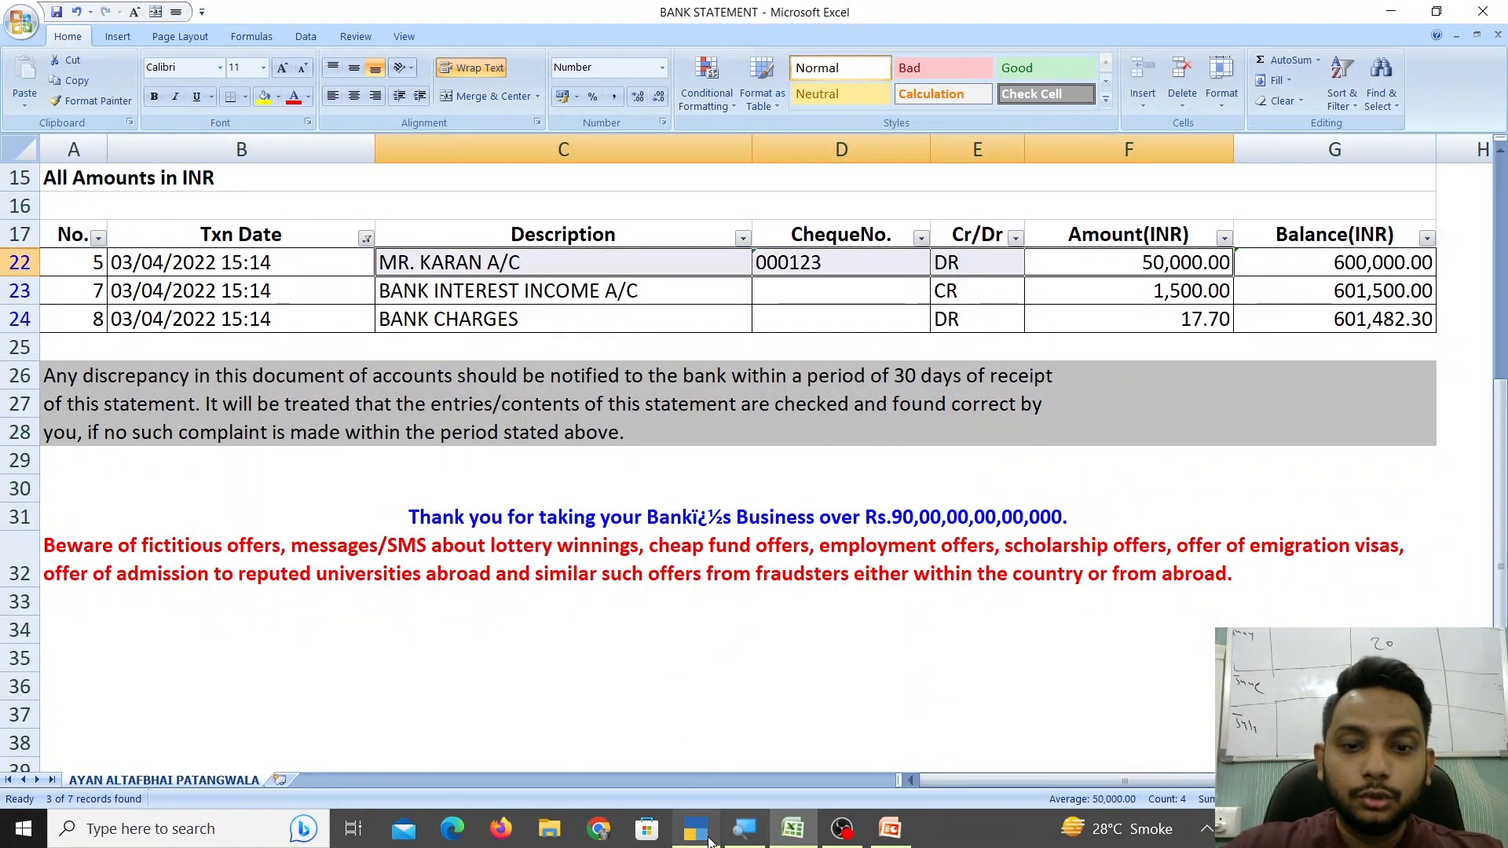
pyautogui.click(709, 842)
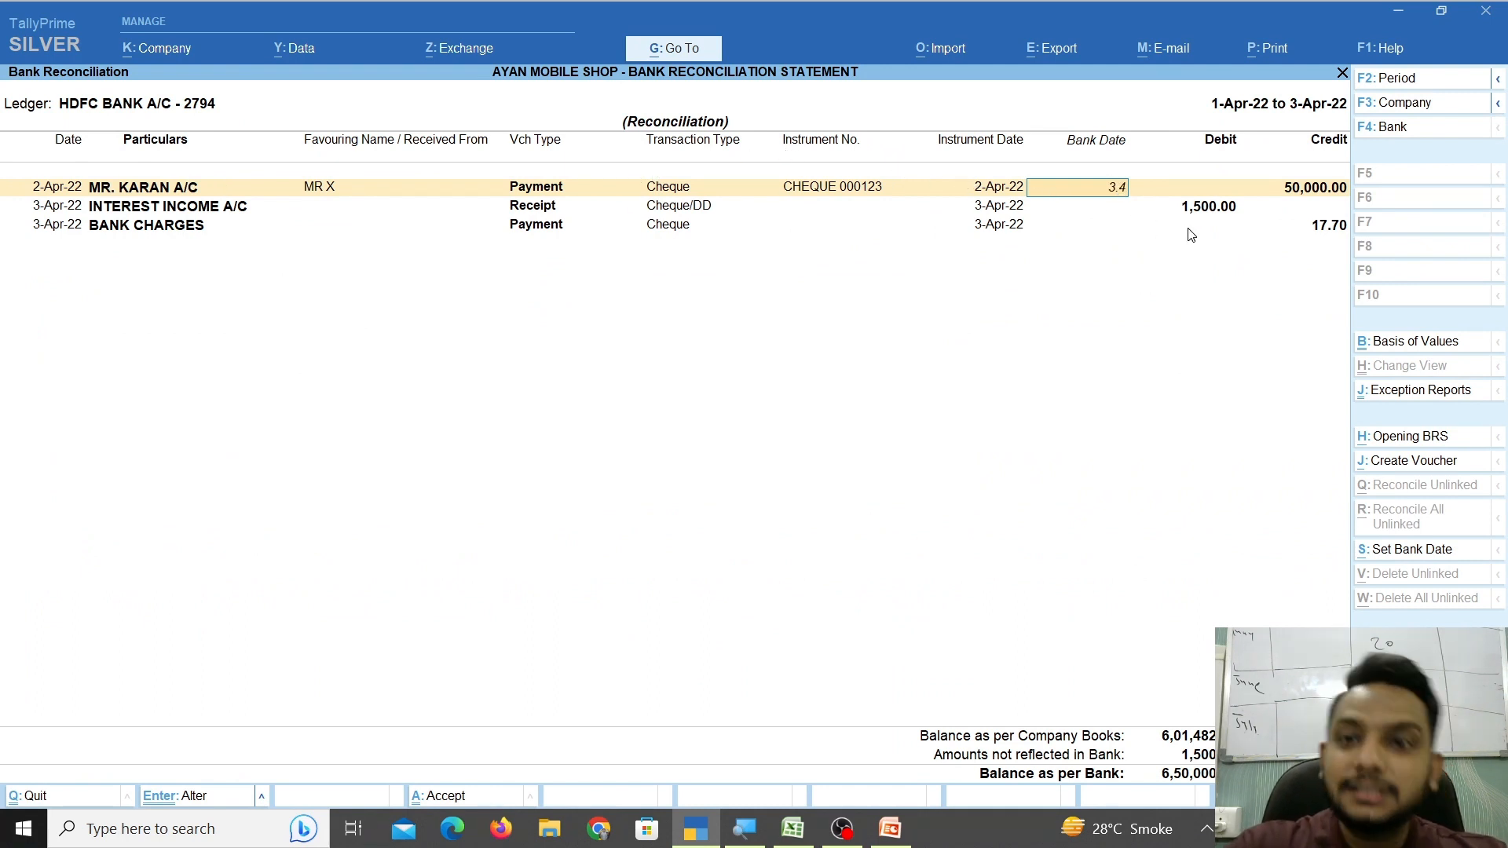
pyautogui.press('Return')
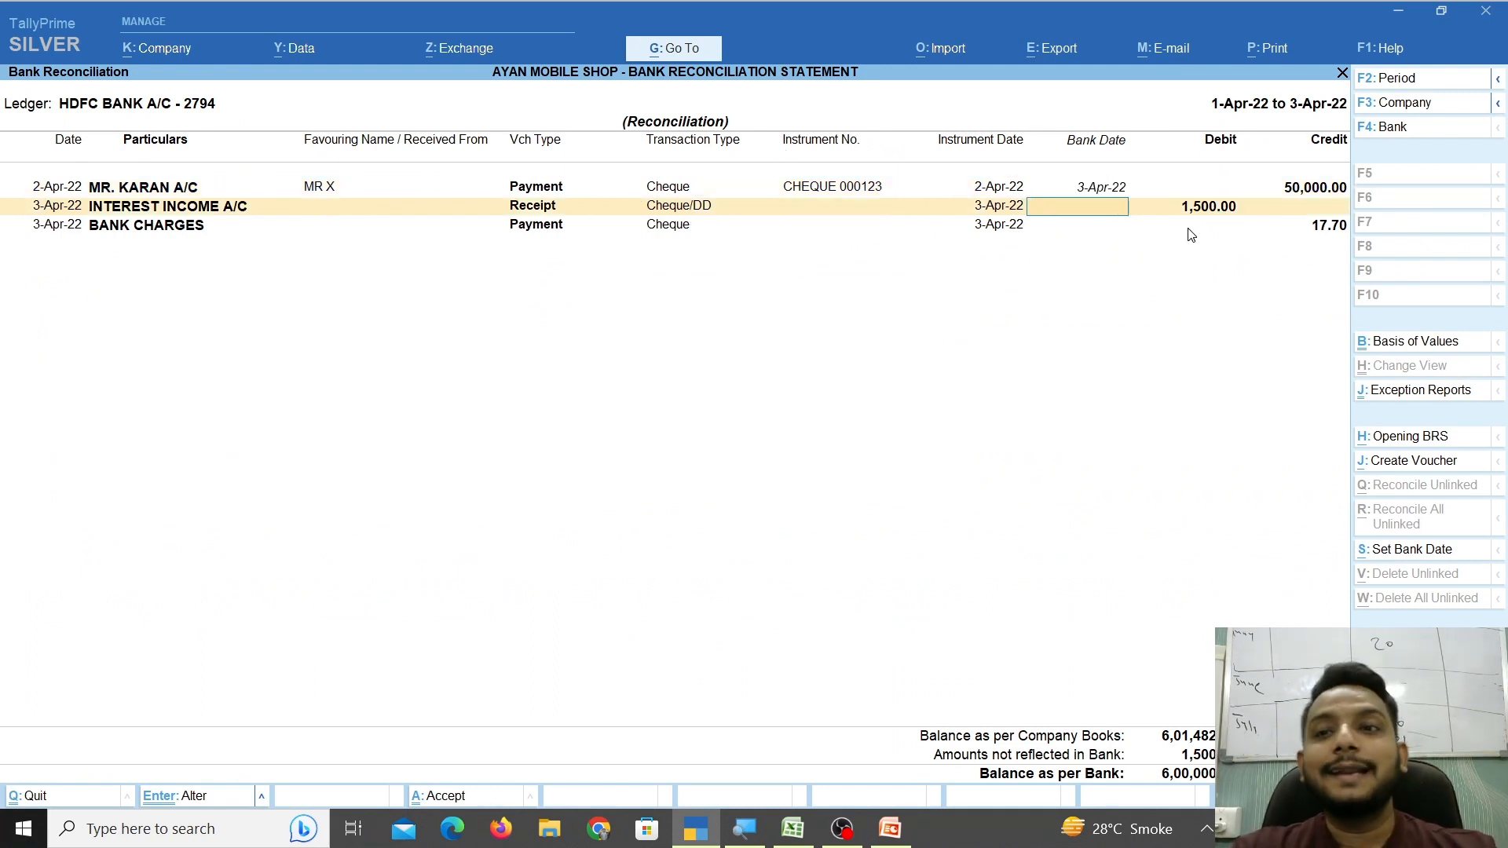
# Go back to the Excel statement and check the debit type and amount of the bank charges row.
pyautogui.click(793, 828)
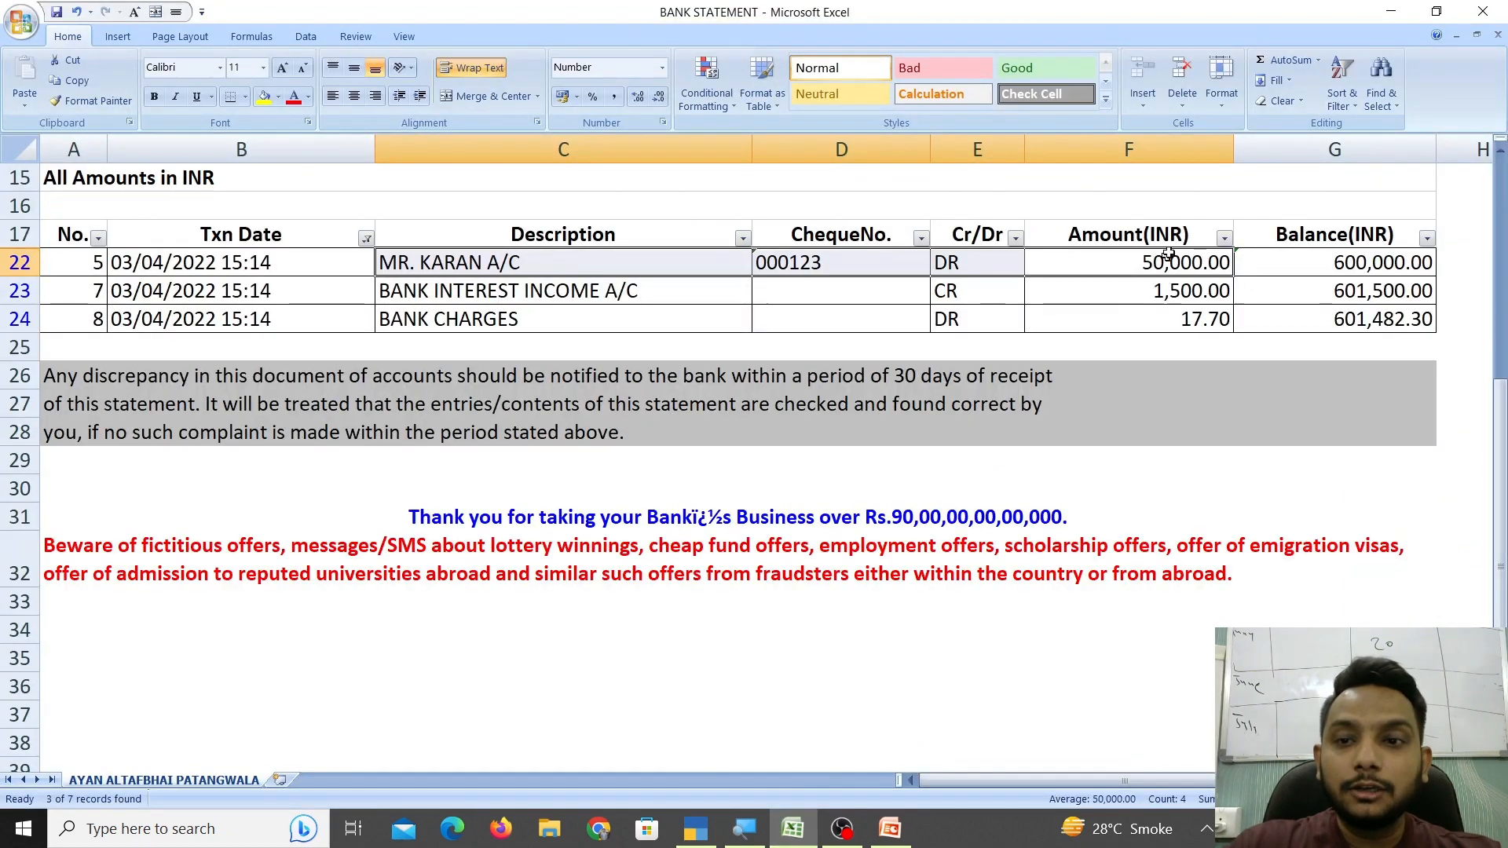
pyautogui.click(1192, 325)
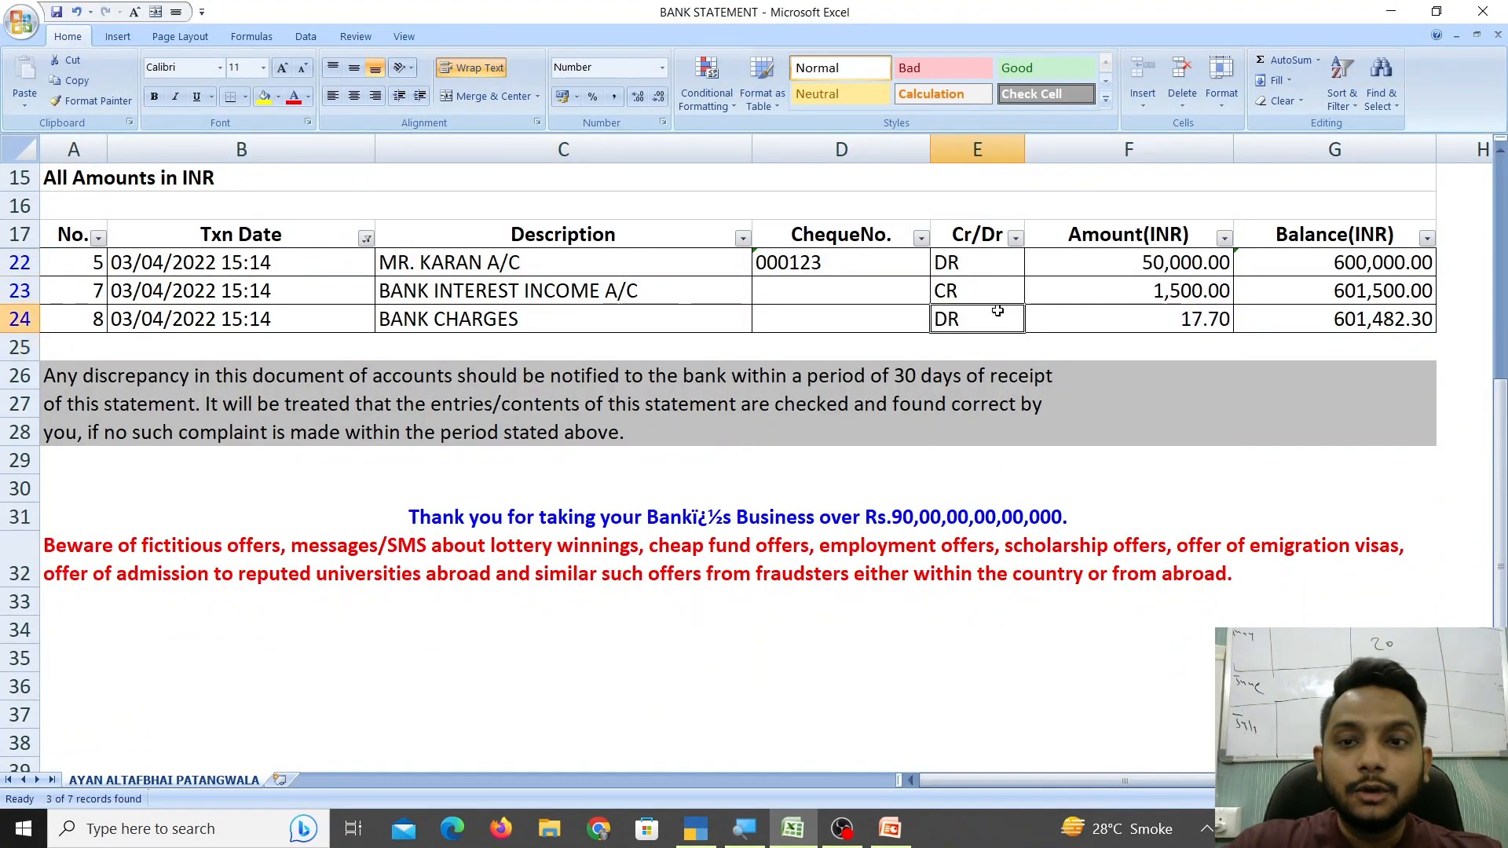
pyautogui.moveTo(997, 315); pyautogui.dragTo(1115, 315)
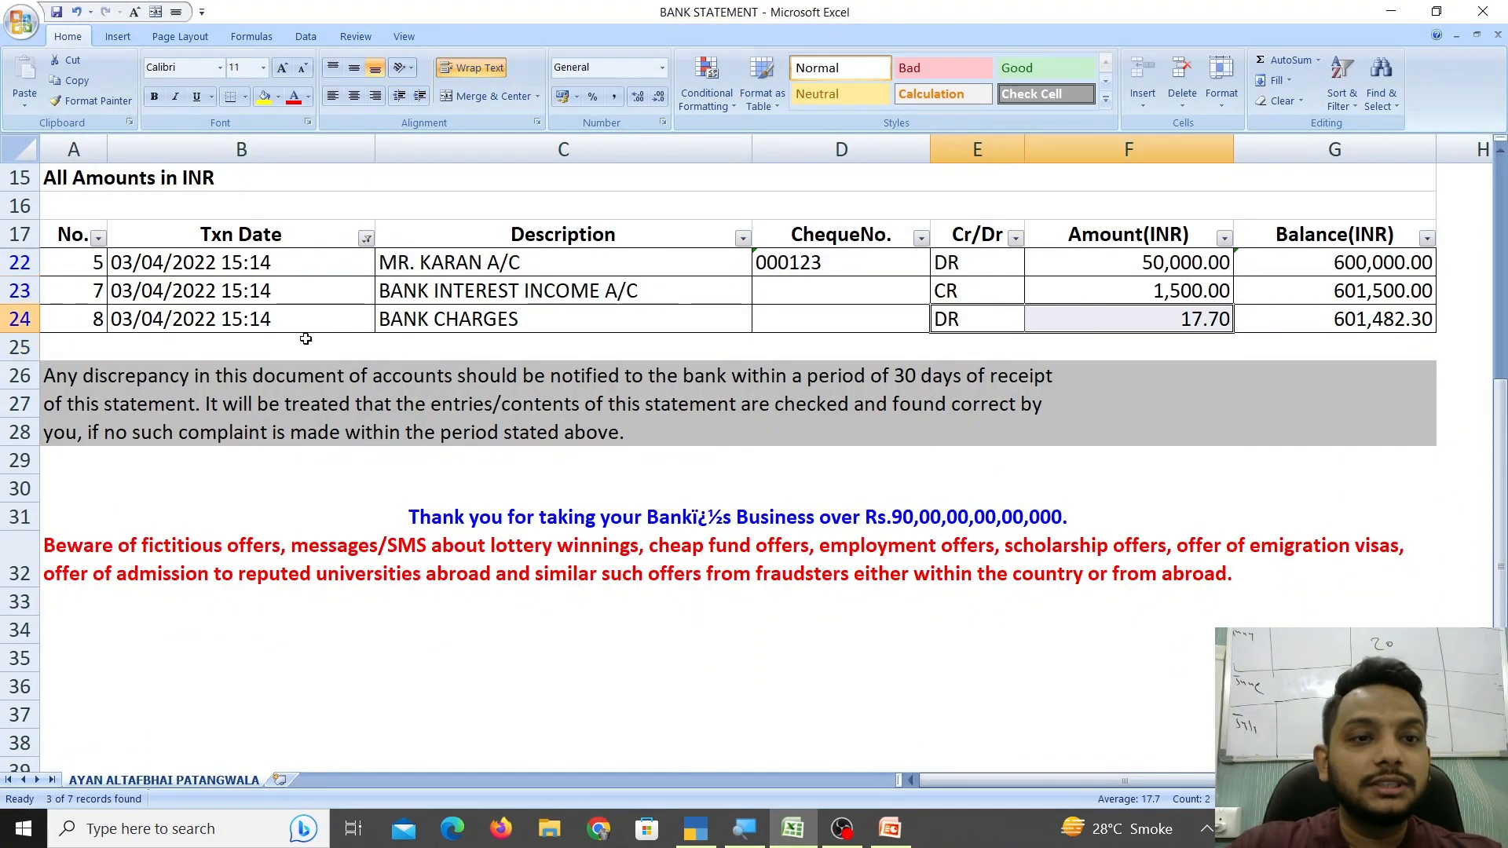
# Return to the TallyPrime reconciliation and set the bank dates of the interest income and bank charges entries to 3-Apr-22.
pyautogui.click(696, 834)
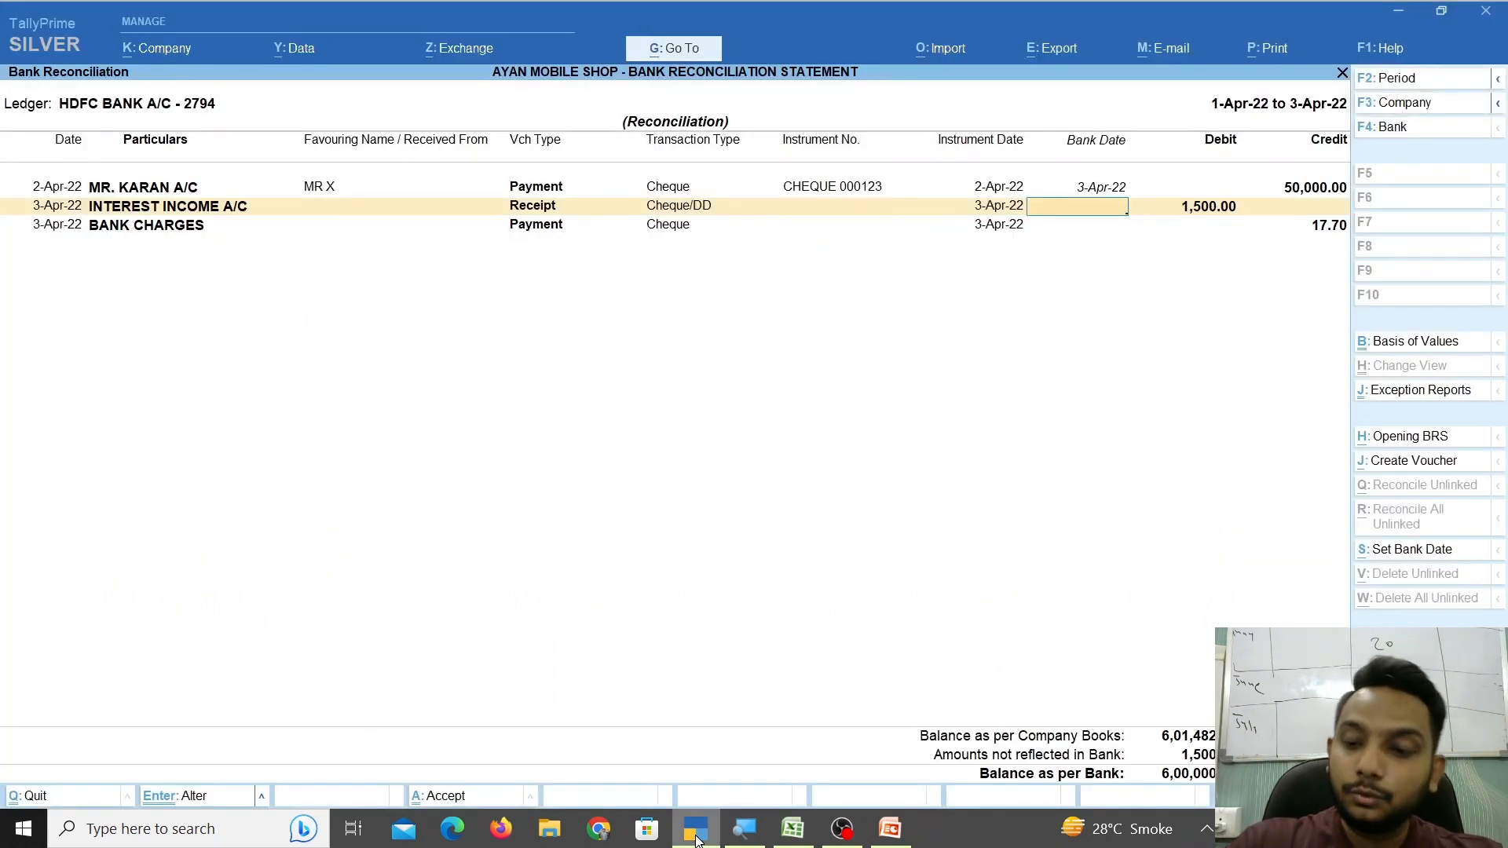
pyautogui.write('3.')
pyautogui.press('Return')
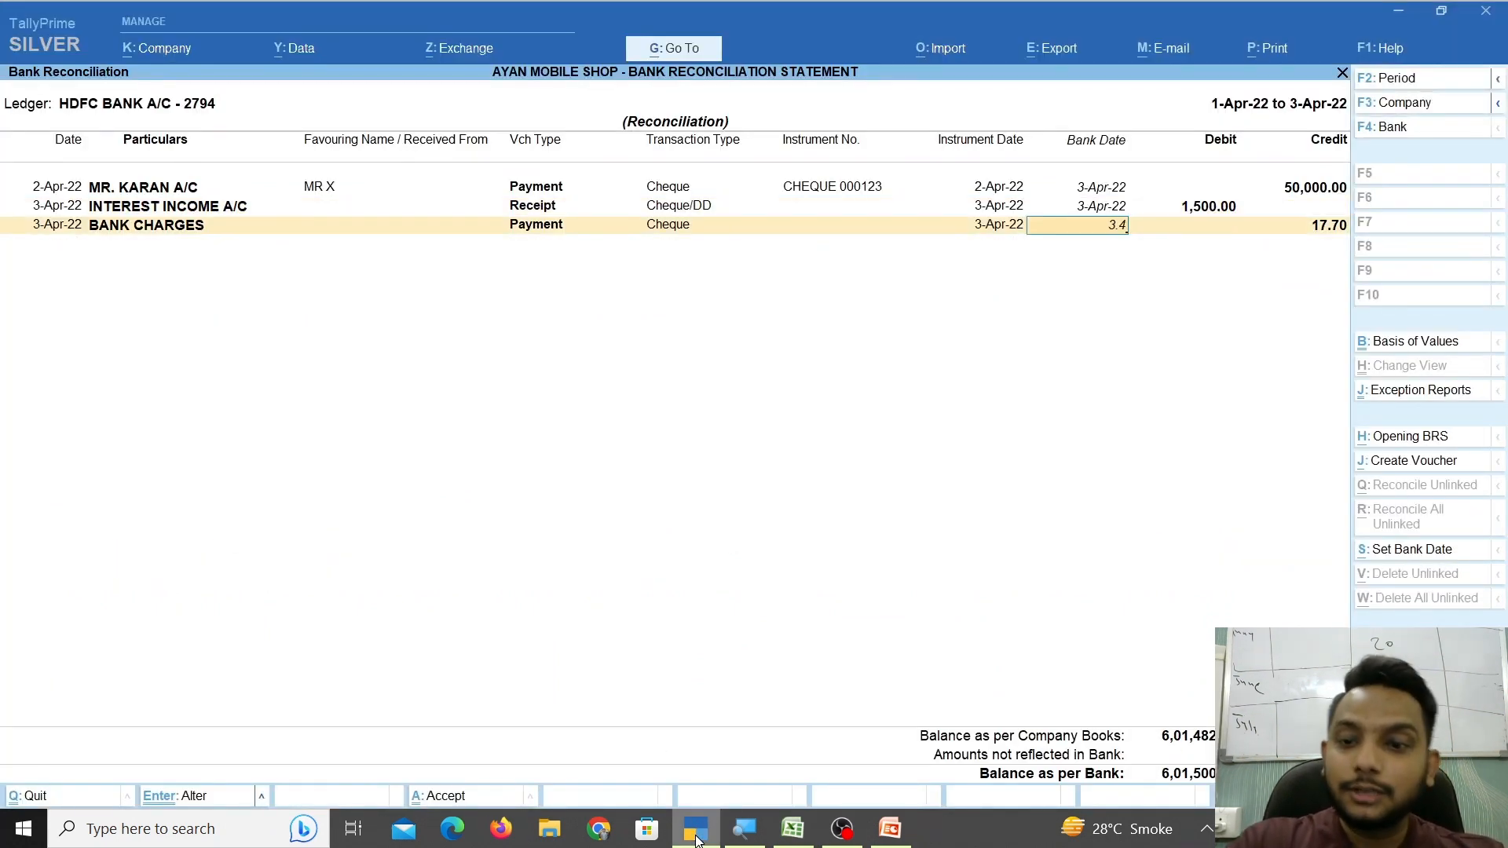
pyautogui.write('3.4')
pyautogui.press('Return')
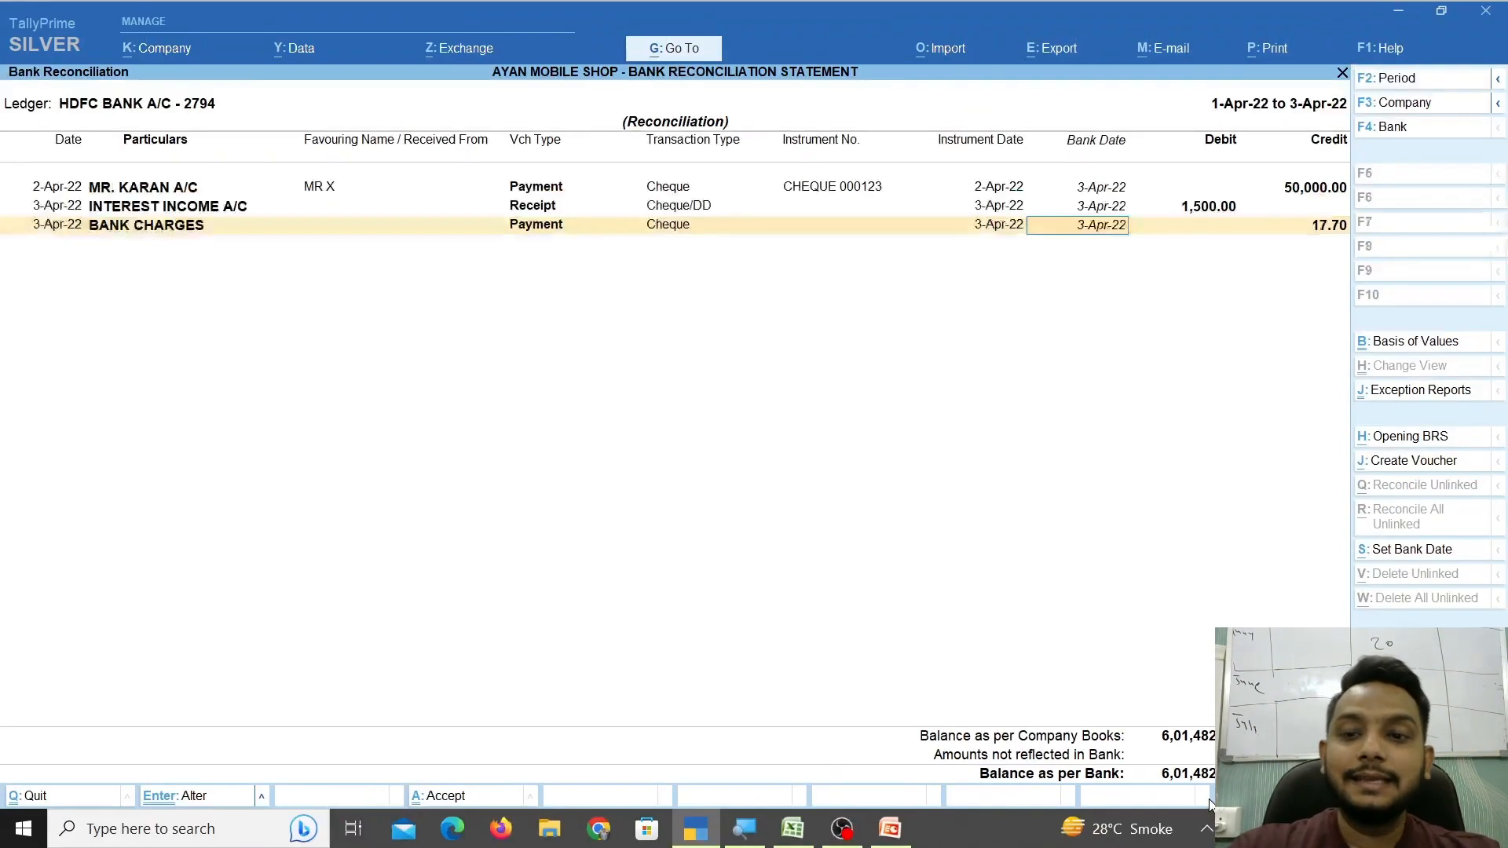
# Switch to the Excel statement and compare its closing balance for 03/04/2022 with the reconciled bank balance.
pyautogui.click(792, 828)
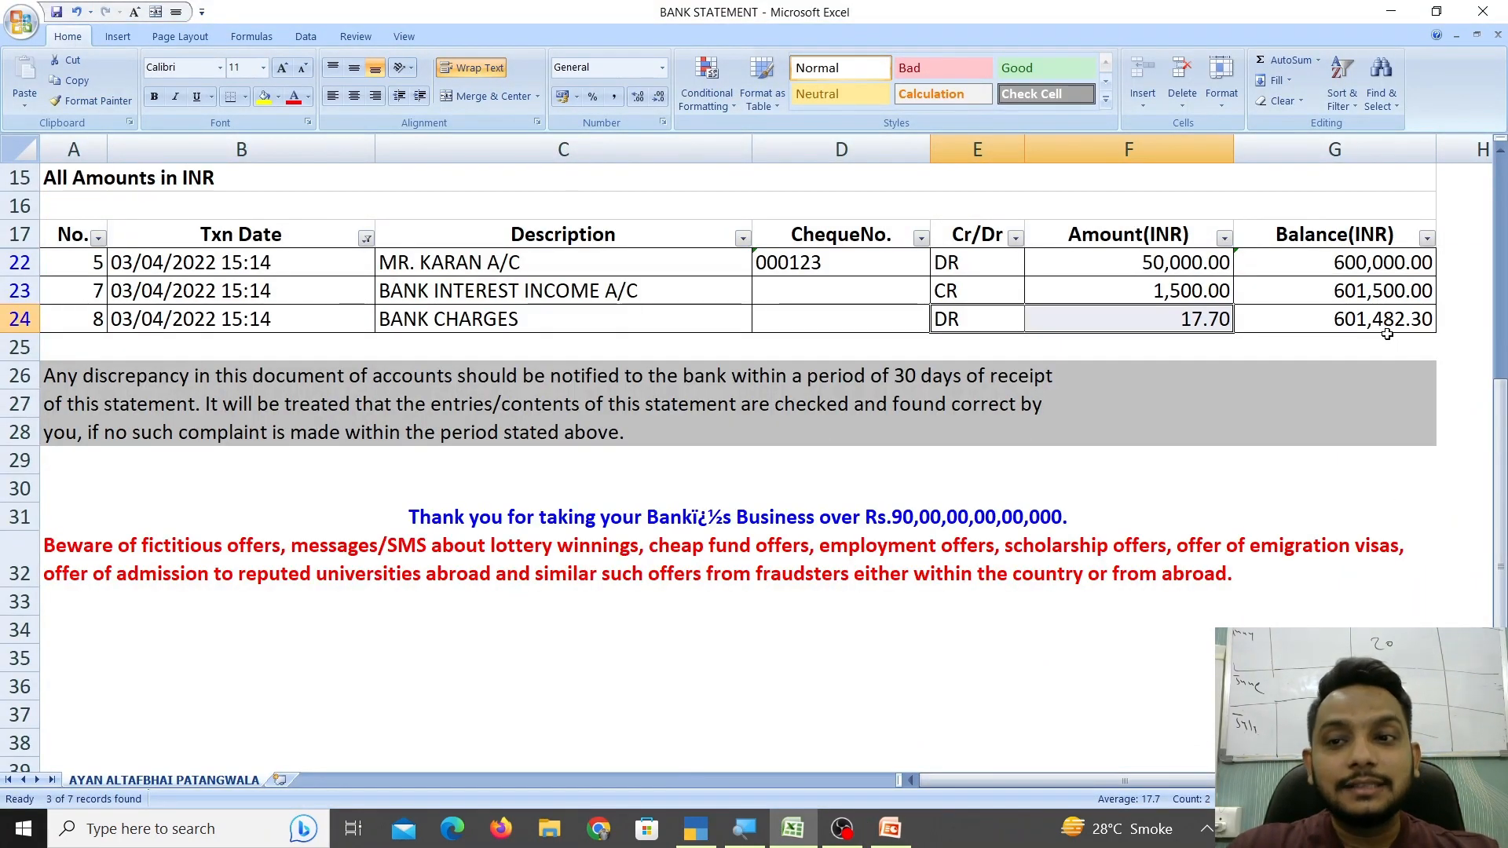